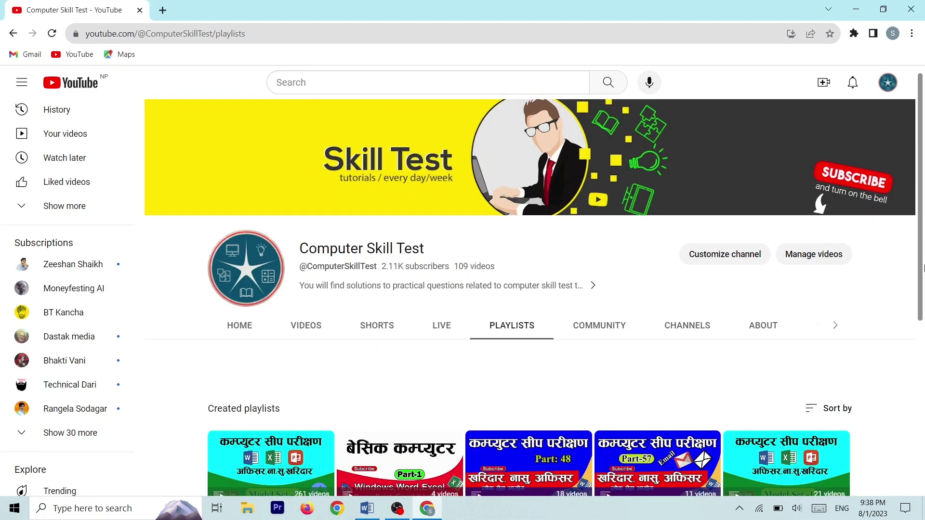
Open the Model Set playlist from the channel's created playlists and look through its list of videos.
{"action": "scroll", "coordinate": [524, 220], "scroll_direction": "down", "scroll_amount": 3}
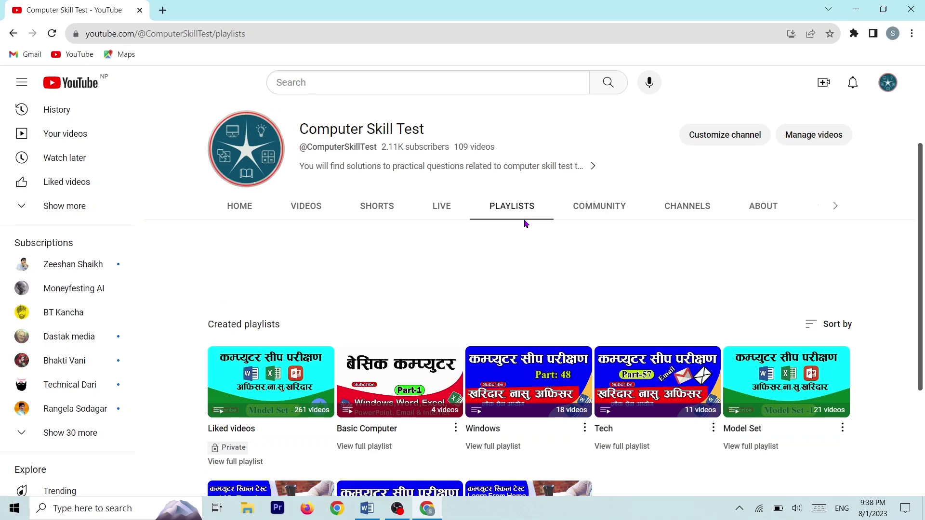
{"action": "scroll", "coordinate": [767, 319], "scroll_direction": "down", "scroll_amount": 1}
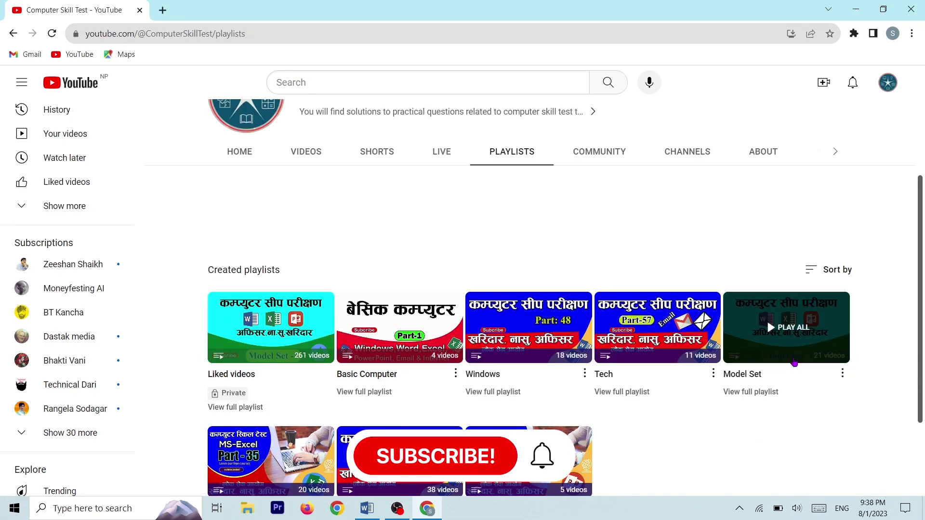
{"action": "left_click", "coordinate": [776, 356]}
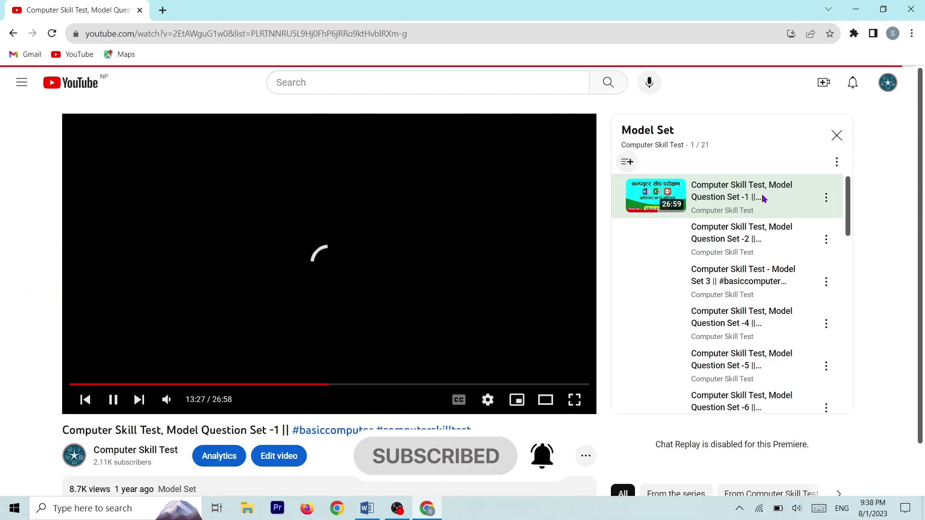
{"action": "scroll", "coordinate": [749, 284], "scroll_direction": "down", "scroll_amount": 5}
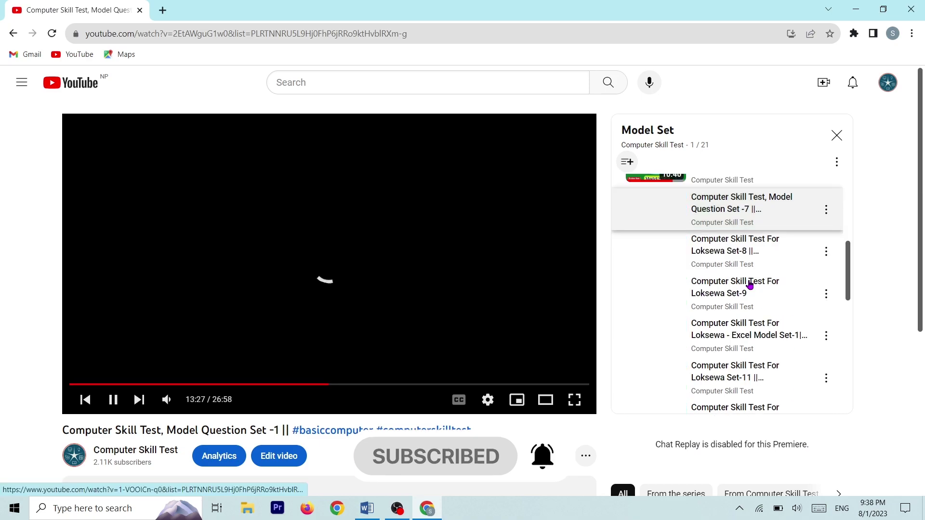
{"action": "scroll", "coordinate": [750, 284], "scroll_direction": "down", "scroll_amount": 8}
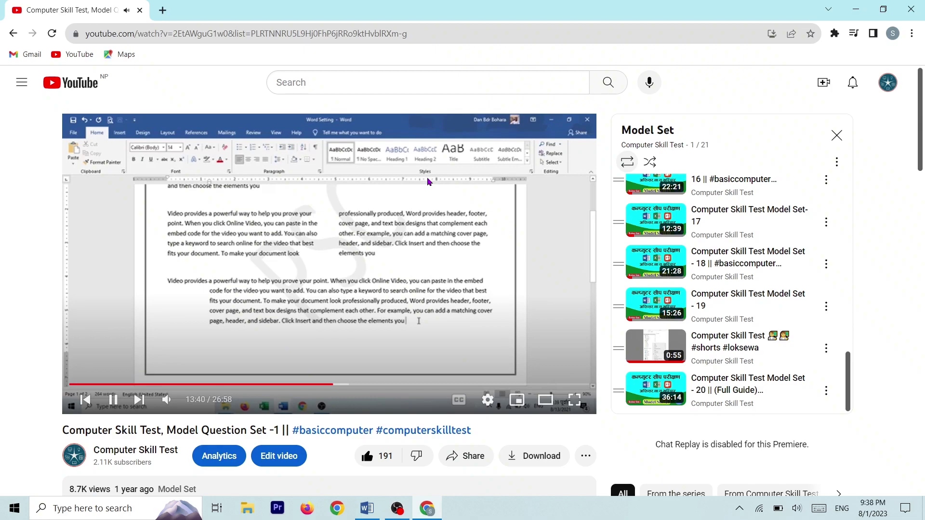
{"action": "scroll", "coordinate": [704, 286], "scroll_direction": "up", "scroll_amount": 10}
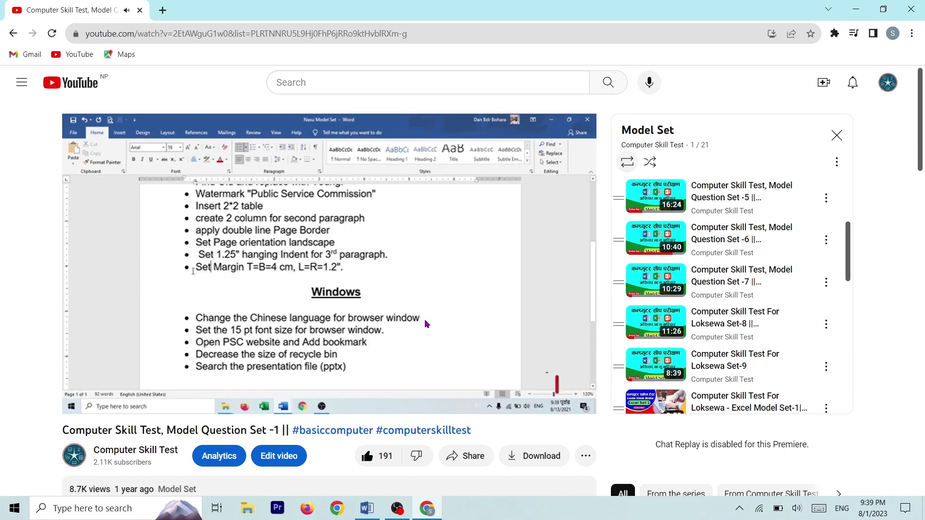
Close the browser and check questions 91 to 100 in the Word document before returning to the desktop.
{"action": "key", "text": "alt+F4"}
{"action": "left_click", "coordinate": [366, 507]}
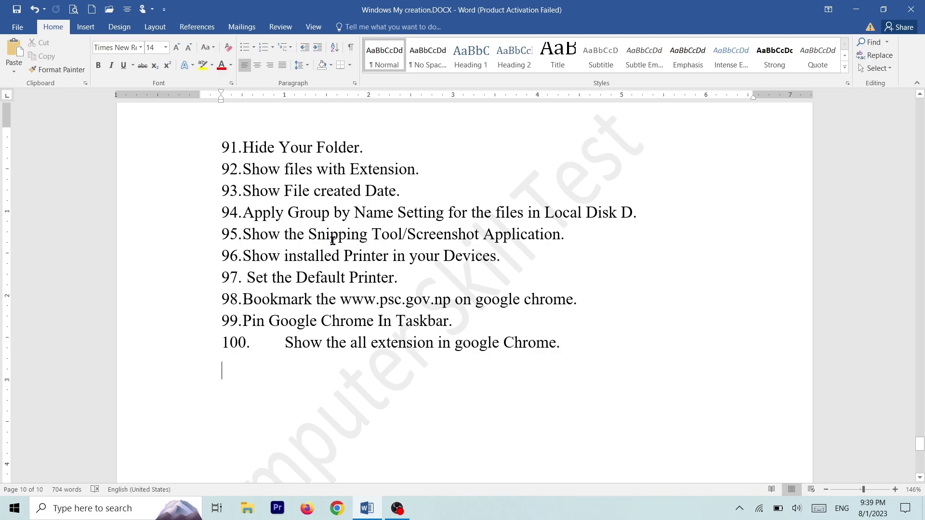
{"action": "key", "text": "super+d"}
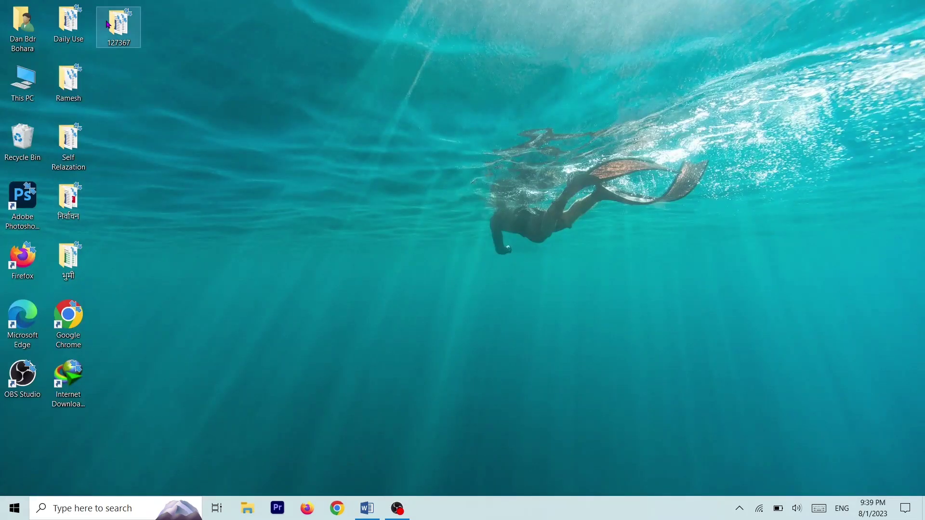
View the properties of the 127367 folder on the desktop and dismiss them.
{"action": "mouse_move", "coordinate": [111, 42]}
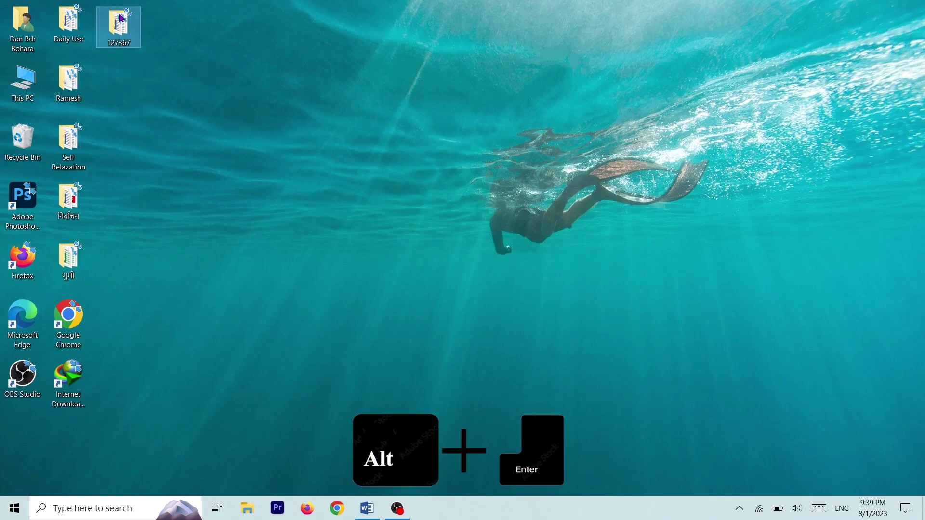
{"action": "key", "text": "alt+Return"}
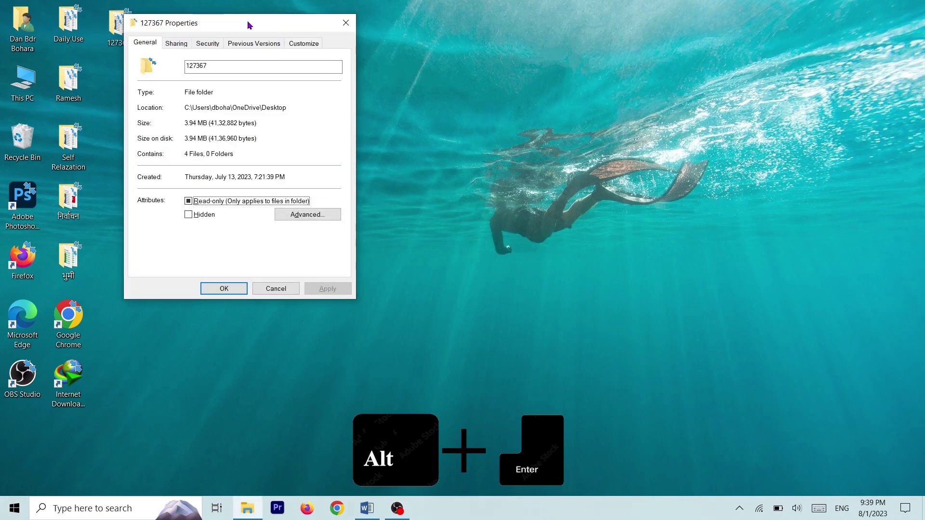
{"action": "key", "text": "Escape"}
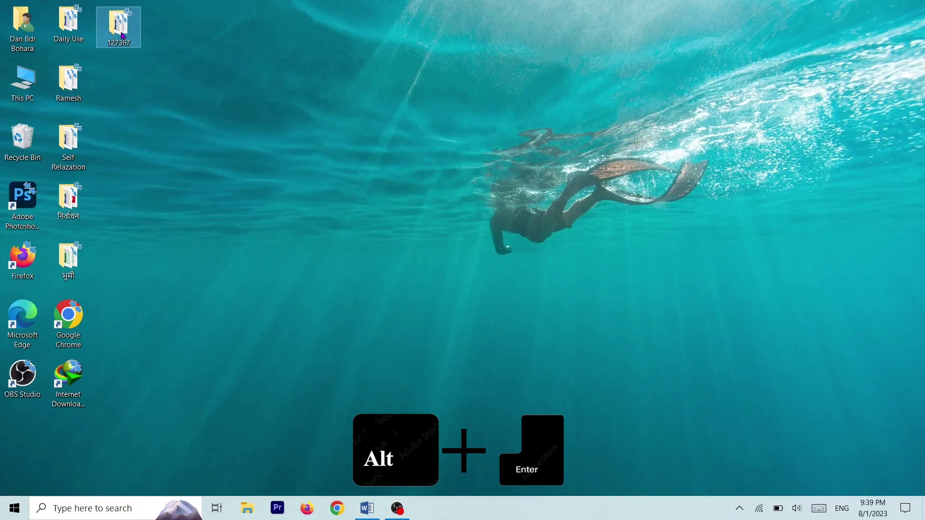
Mark the 127367 folder as Hidden in its properties, capture the dialog as an image and cancel the change.
{"action": "right_click", "coordinate": [122, 35]}
{"action": "left_click", "coordinate": [37, 292]}
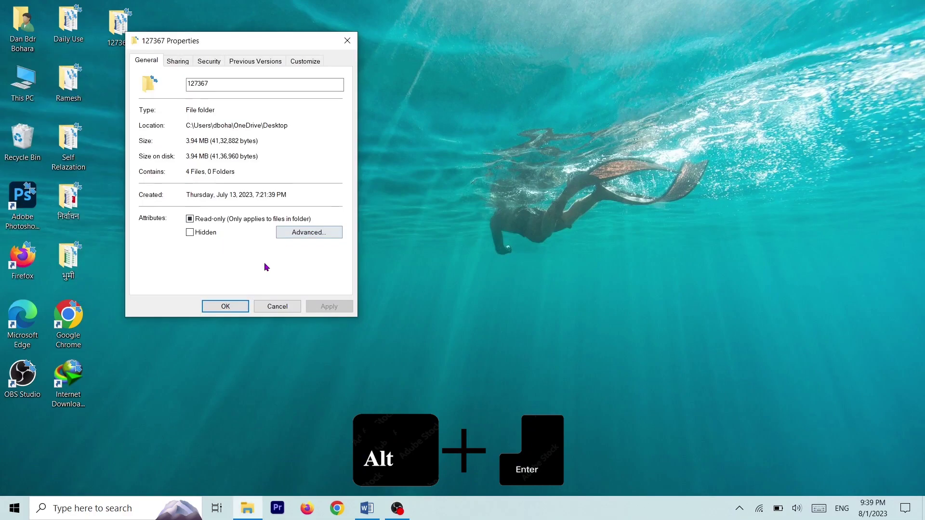
{"action": "left_click", "coordinate": [199, 234]}
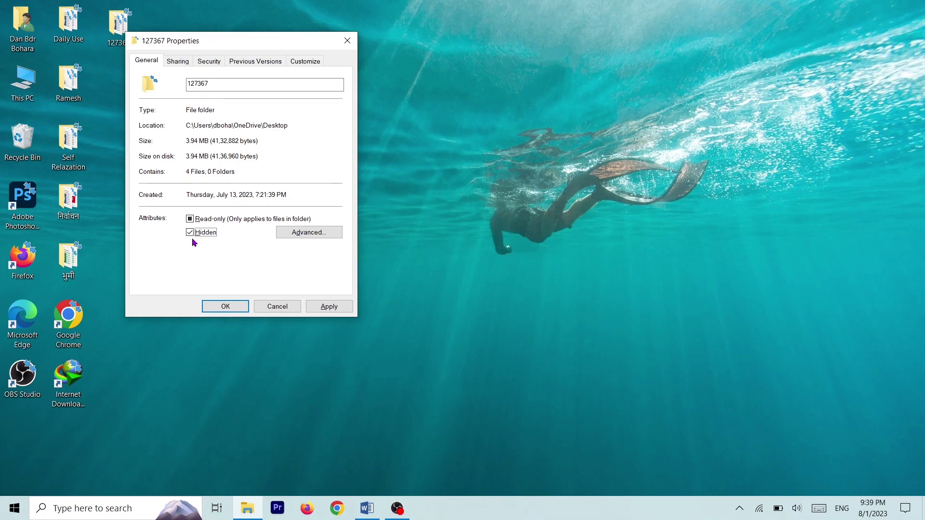
{"action": "left_click", "coordinate": [268, 307]}
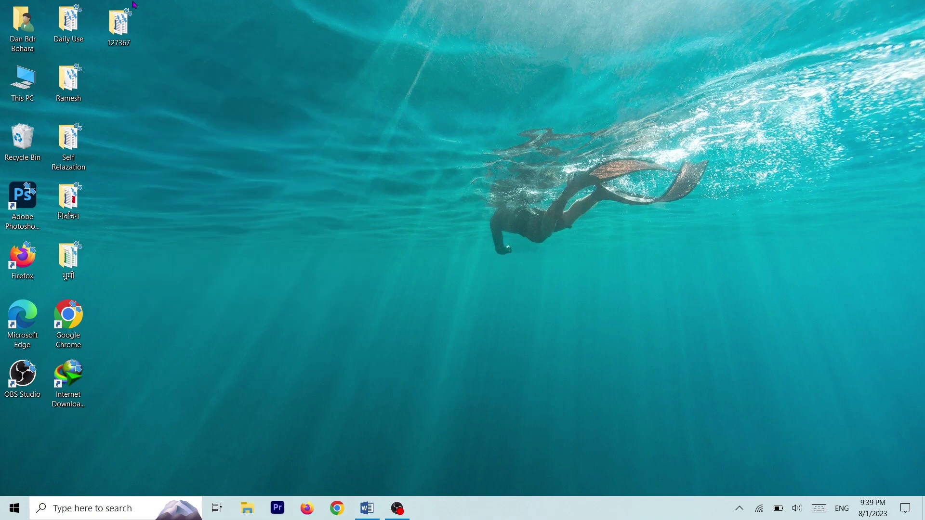
Open the Windows document in the 127367 folder and replace its contents with the heading "q.1".
{"action": "double_click", "coordinate": [118, 24]}
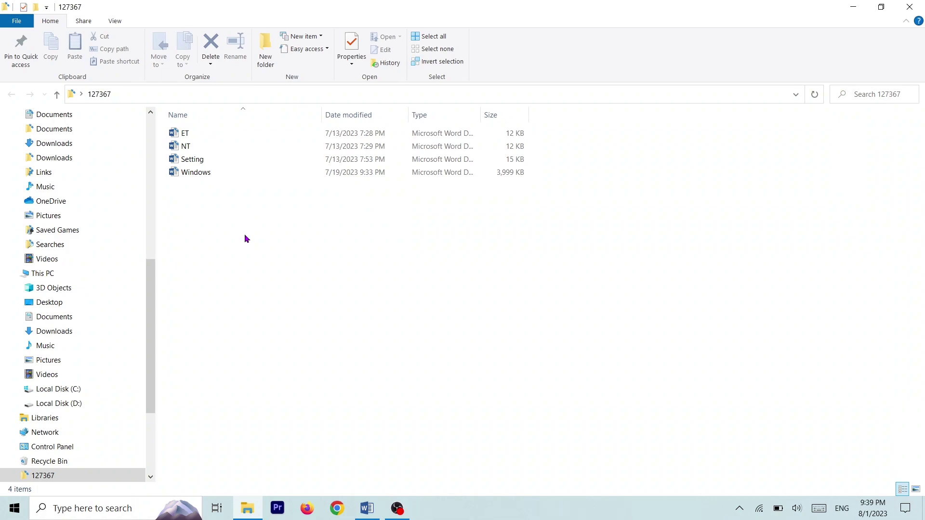
{"action": "left_click", "coordinate": [215, 175]}
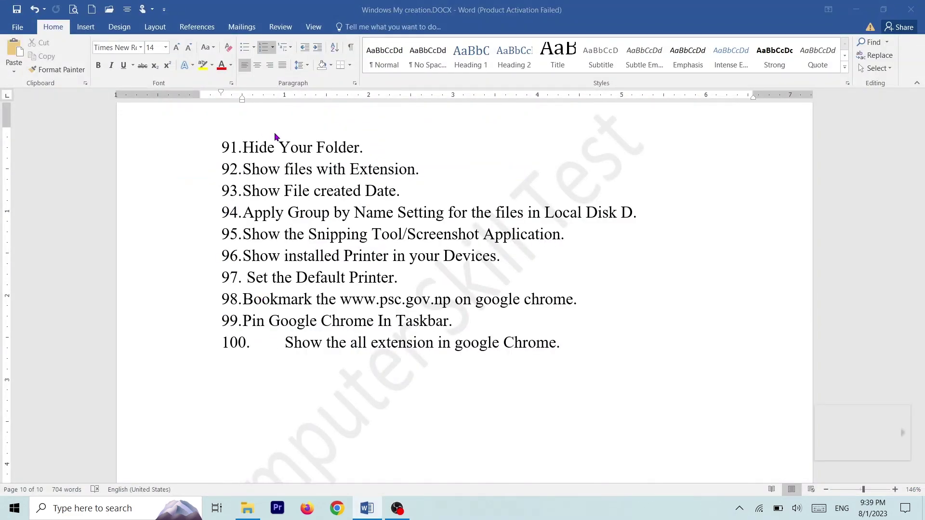
{"action": "key", "text": "ctrl+a"}
{"action": "key", "text": "BackSpace"}
{"action": "type", "text": "q.1"}
{"action": "key", "text": "Return"}
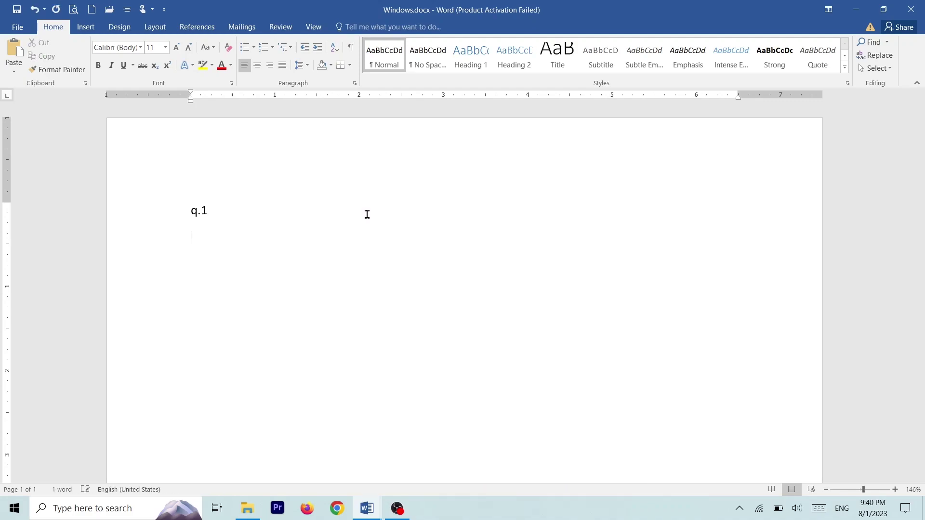
Paste the captured properties dialog below q.1 and add the heading "Q2." on the following page.
{"action": "key", "text": "ctrl+v"}
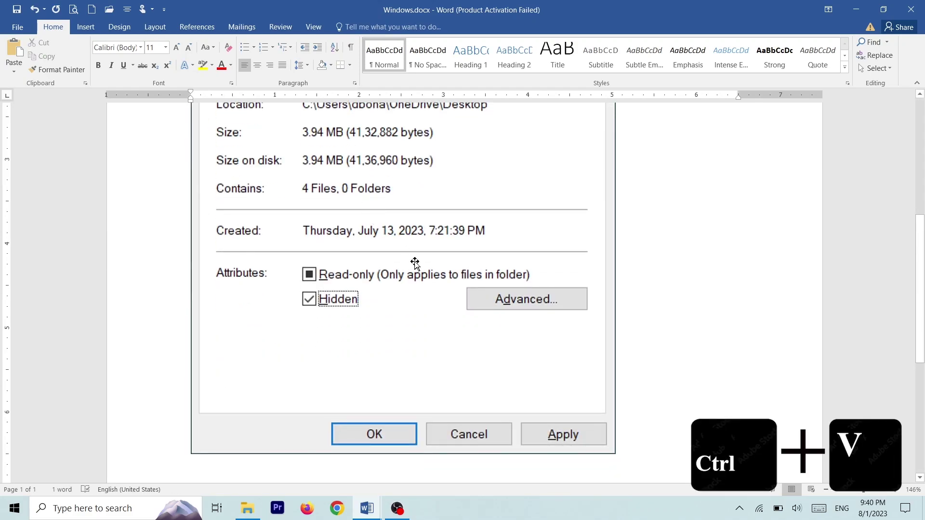
{"action": "scroll", "coordinate": [323, 342], "scroll_direction": "up", "scroll_amount": 4}
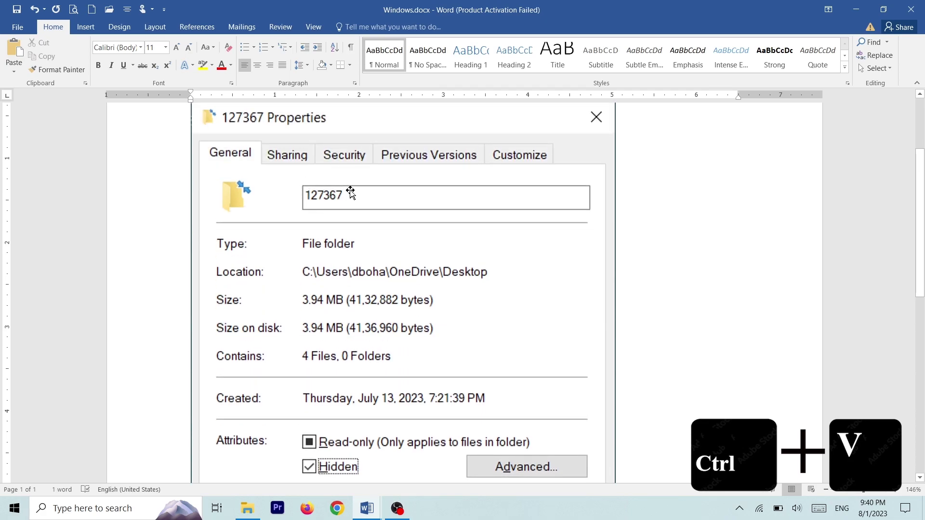
{"action": "scroll", "coordinate": [345, 233], "scroll_direction": "down", "scroll_amount": 2, "text": "ctrl"}
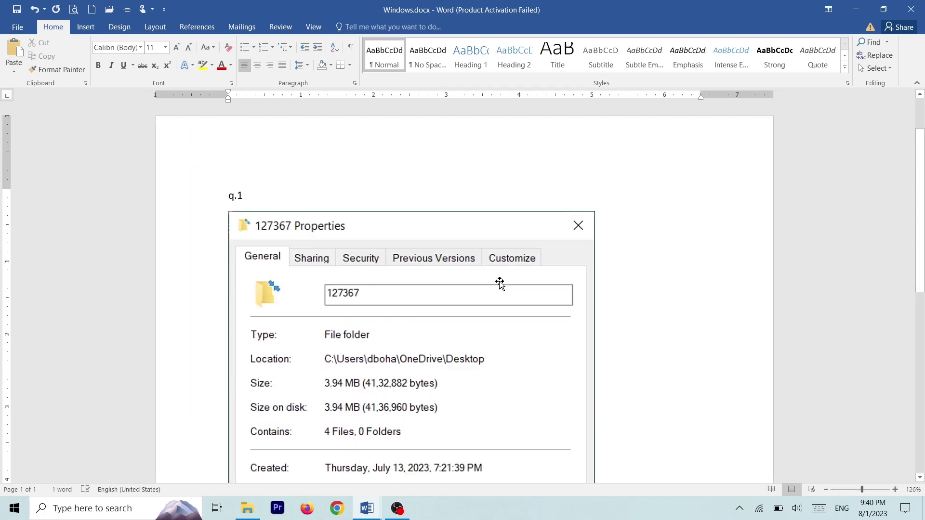
{"action": "scroll", "coordinate": [498, 283], "scroll_direction": "down", "scroll_amount": 8}
{"action": "scroll", "coordinate": [615, 285], "scroll_direction": "down", "scroll_amount": 8}
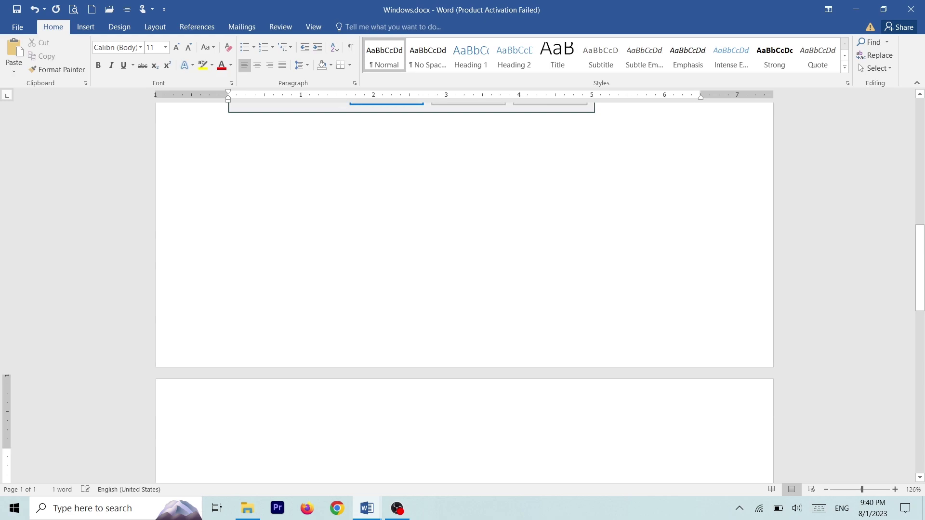
{"action": "type", "text": "Q2."}
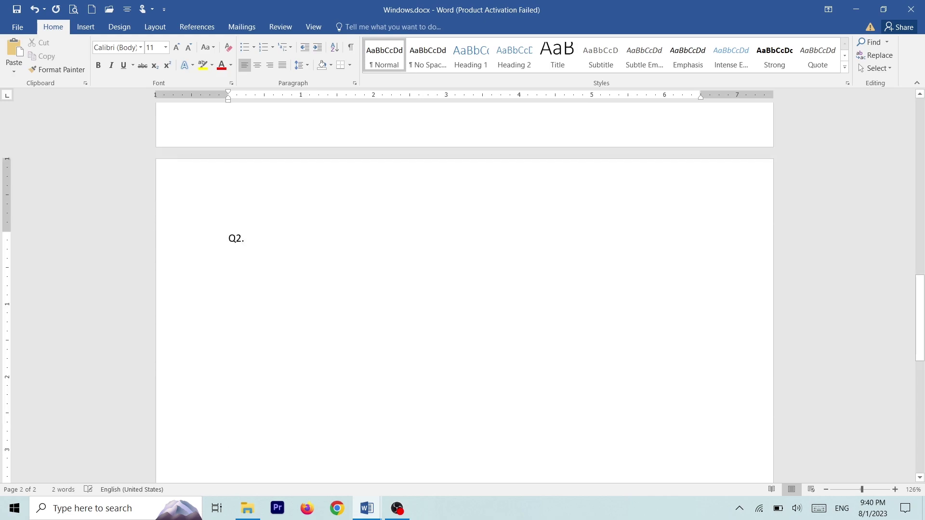
Leave the Word document and close the 127367 folder window to return to the desktop.
{"action": "key", "text": "alt+Tab"}
{"action": "left_click_drag", "start_coordinate": [434, 171], "coordinate": [248, 174]}
{"action": "left_click", "coordinate": [372, 170]}
{"action": "left_click", "coordinate": [849, 6]}
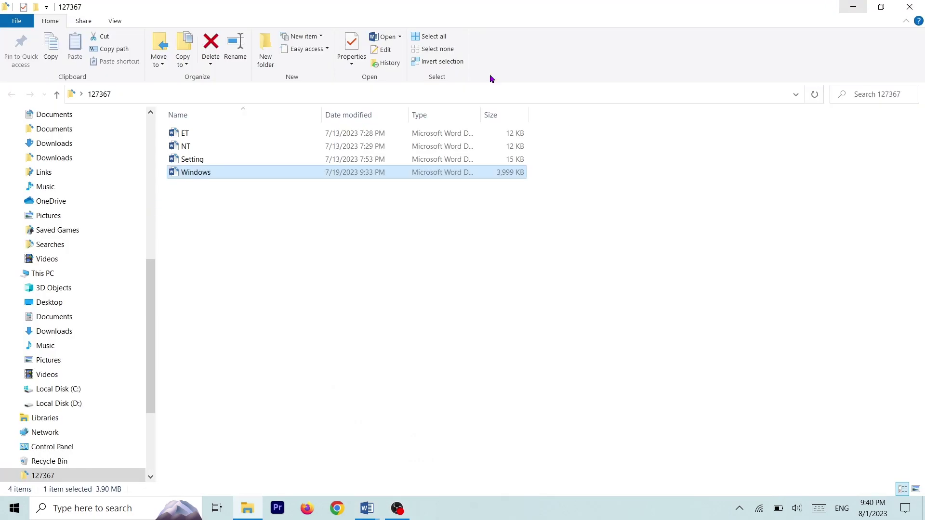
{"action": "left_click", "coordinate": [245, 279]}
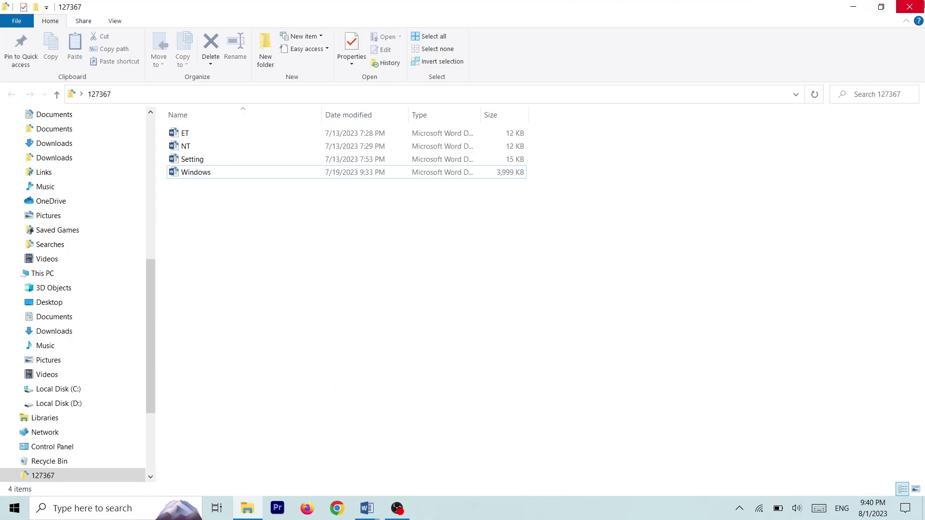
{"action": "left_click", "coordinate": [909, 7]}
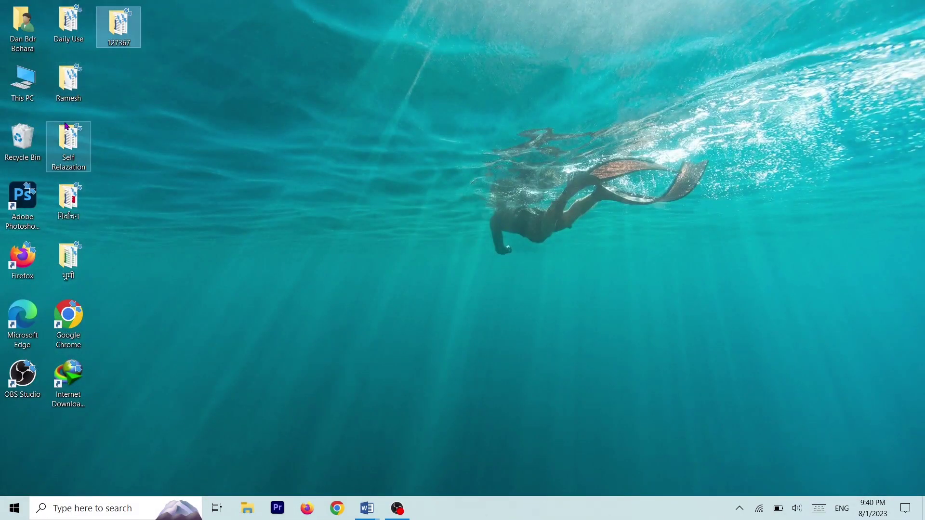
Open the 127367 folder to review its Word files and bring up the folder's display options.
{"action": "double_click", "coordinate": [134, 33]}
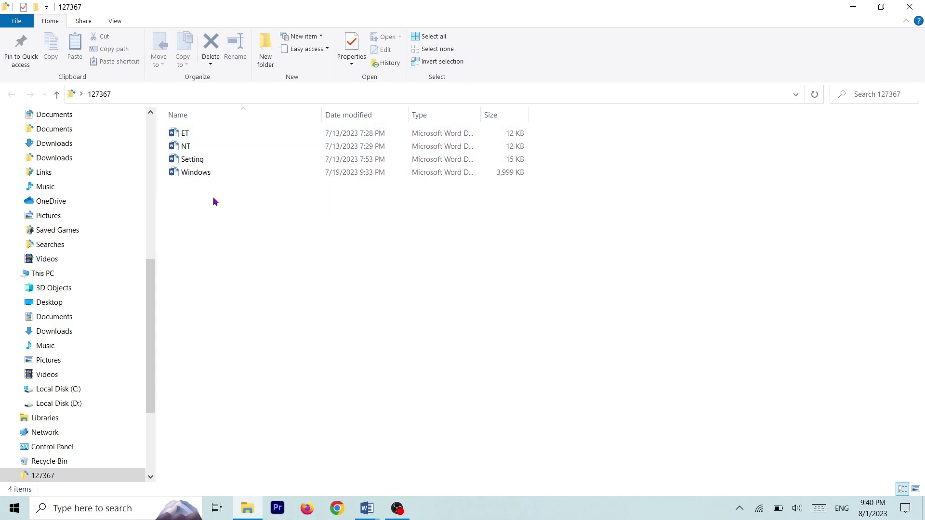
{"action": "left_click", "coordinate": [182, 148]}
{"action": "left_click", "coordinate": [186, 162]}
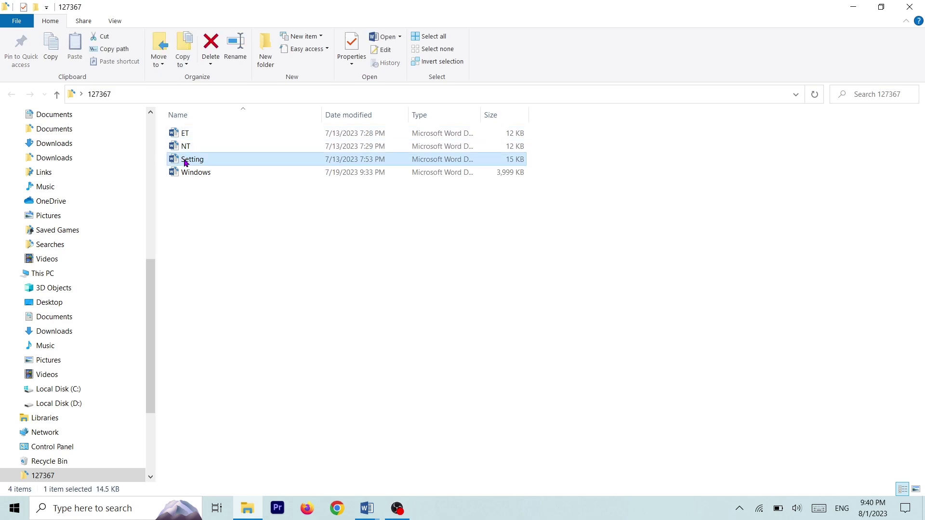
{"action": "left_click", "coordinate": [189, 202]}
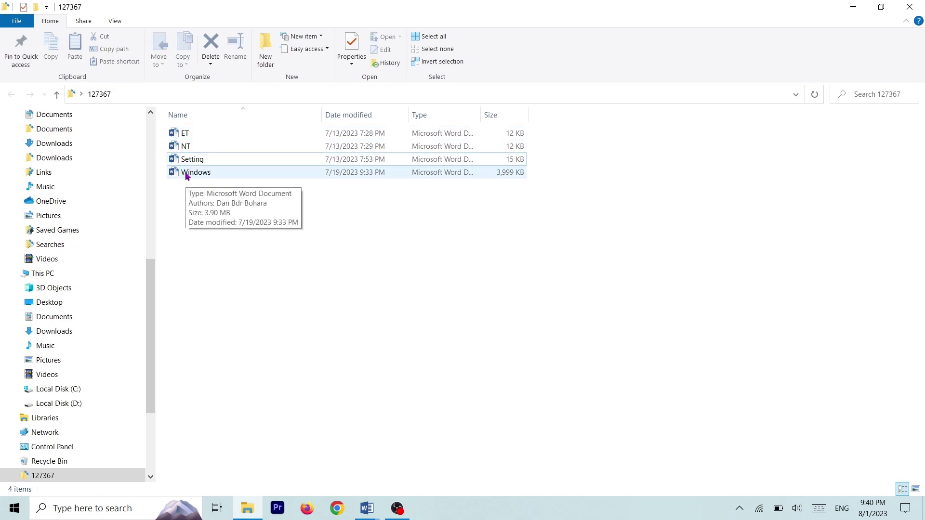
{"action": "left_click", "coordinate": [186, 173]}
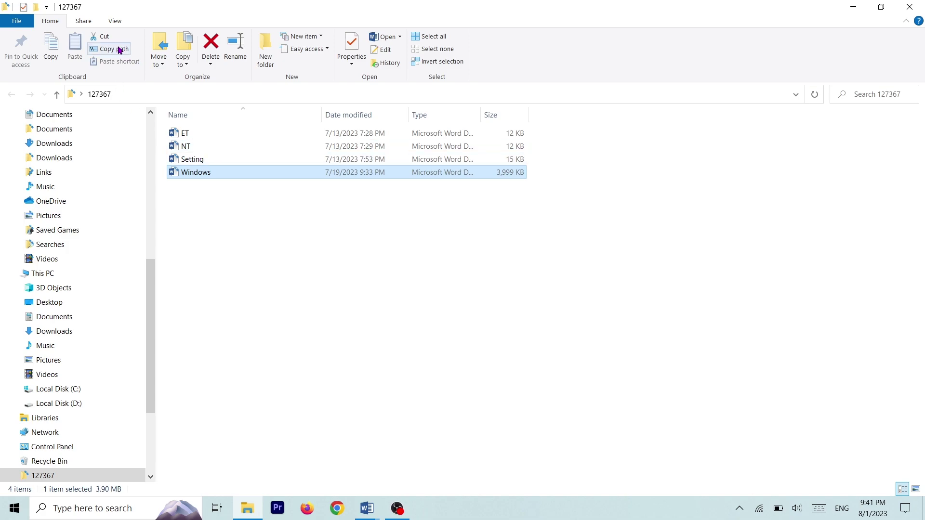
{"action": "left_click", "coordinate": [117, 21]}
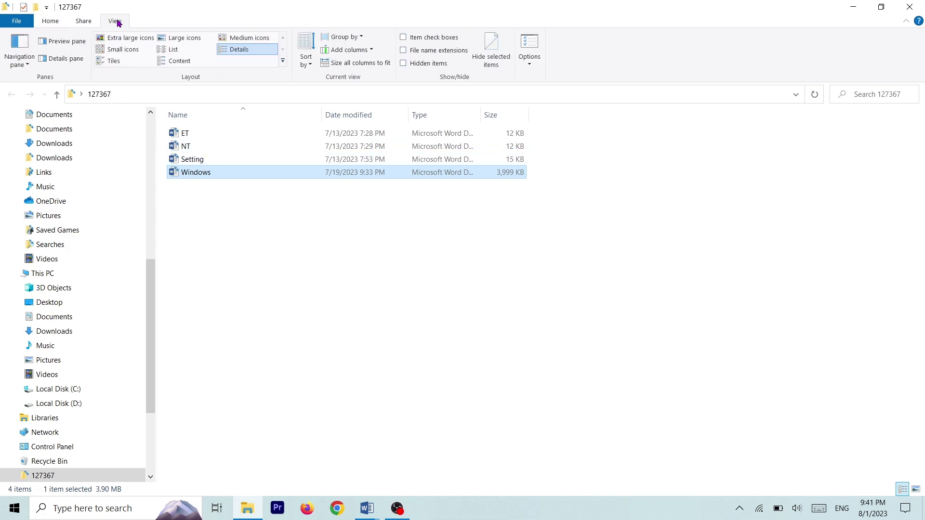
{"action": "left_click", "coordinate": [192, 197]}
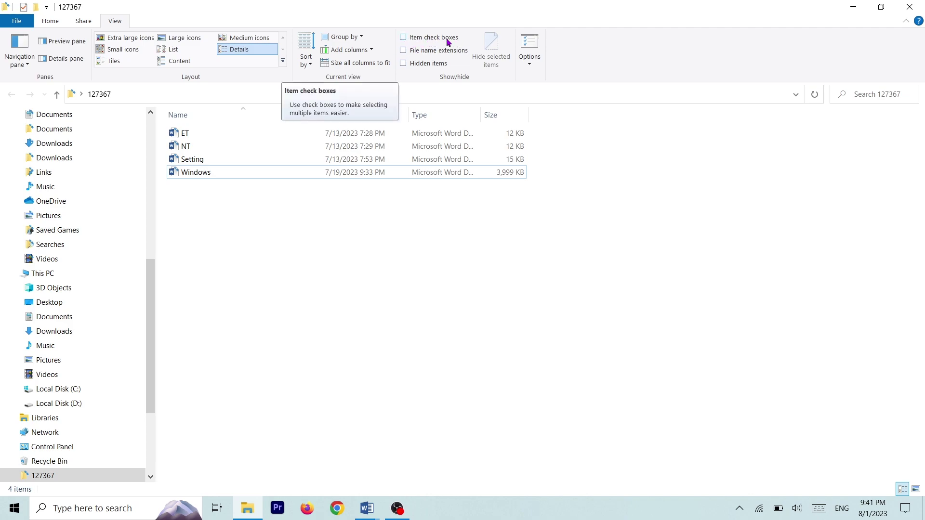
Try item check boxes in the 127367 folder by ticking the ET and NT files.
{"action": "left_click", "coordinate": [403, 38]}
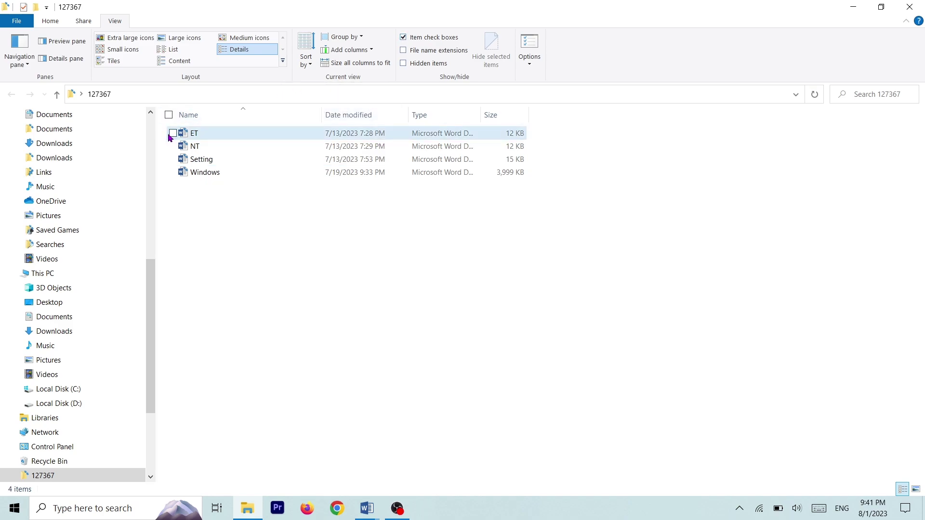
{"action": "left_click", "coordinate": [173, 133]}
{"action": "left_click", "coordinate": [174, 145]}
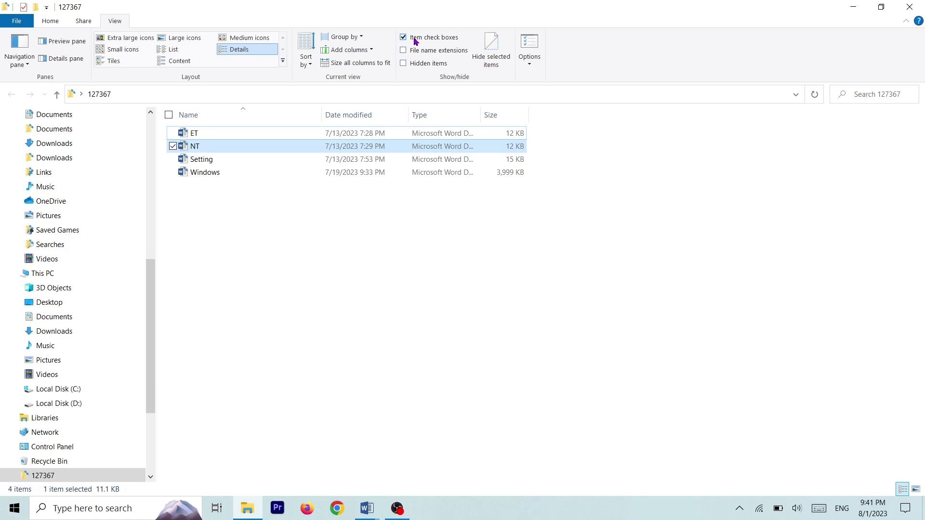
Turn off item check boxes and show file name extensions for the files in the 127367 folder.
{"action": "left_click", "coordinate": [418, 52]}
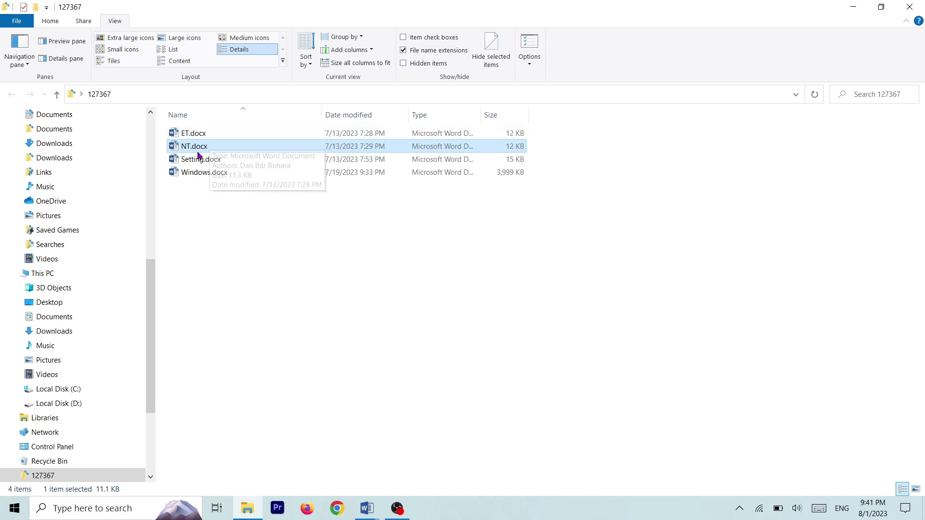
{"action": "left_click", "coordinate": [221, 215]}
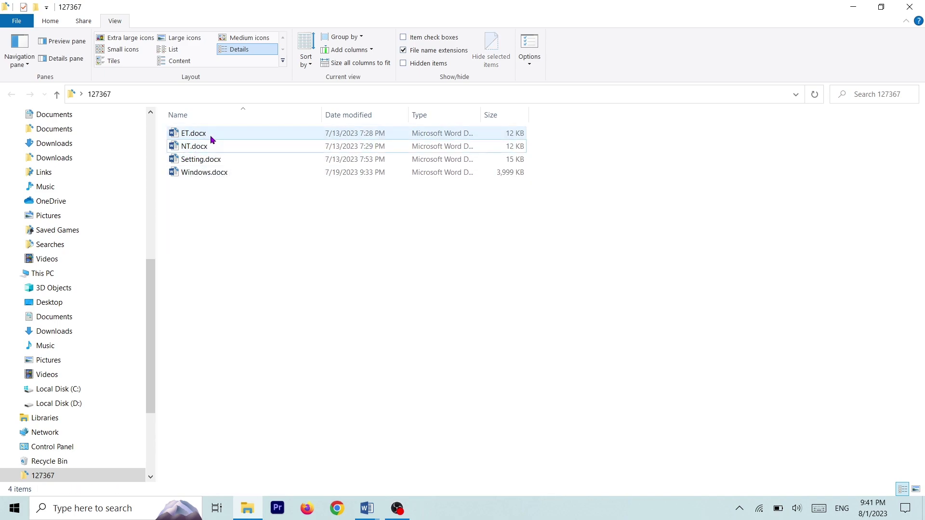
Try the Medium icons view for the files in the 127367 folder.
{"action": "left_click", "coordinate": [202, 172]}
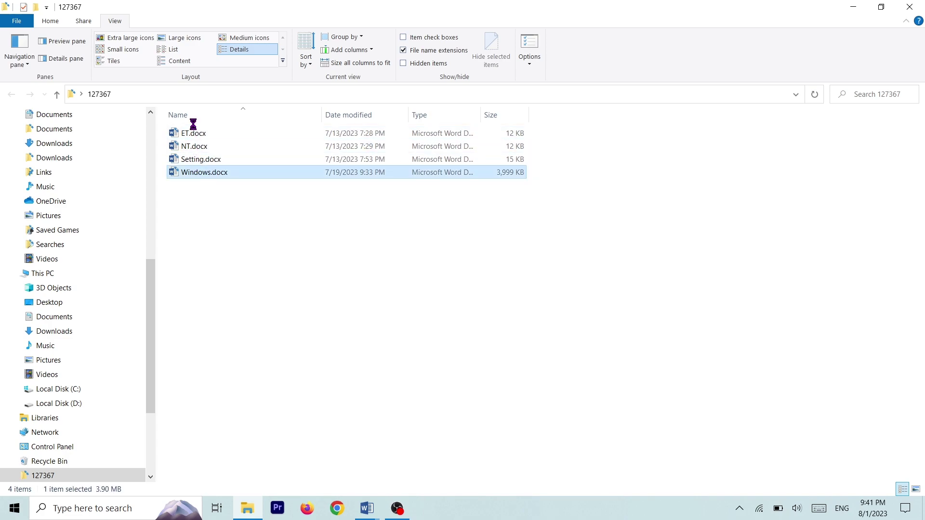
{"action": "left_click", "coordinate": [209, 201]}
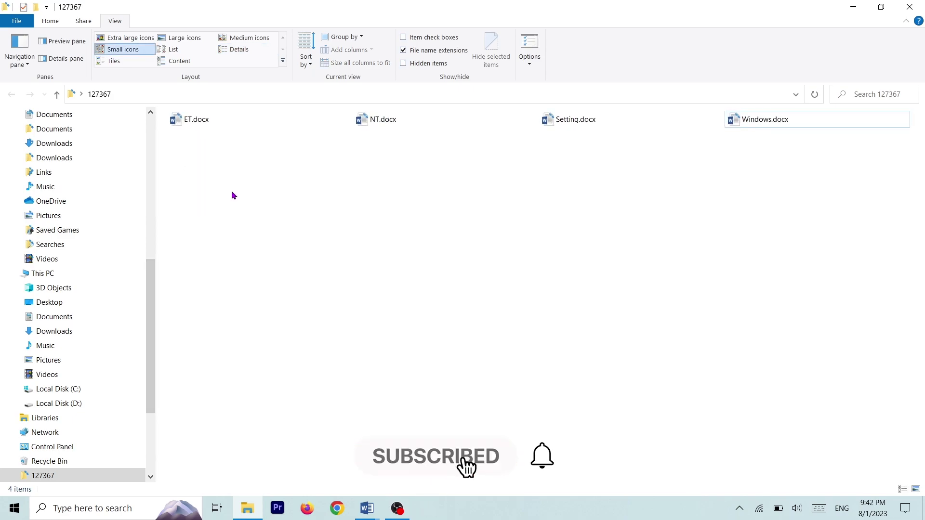
{"action": "scroll", "coordinate": [254, 183], "scroll_direction": "up", "scroll_amount": 2, "text": "ctrl"}
{"action": "scroll", "coordinate": [253, 183], "scroll_direction": "up", "scroll_amount": 1, "text": "ctrl"}
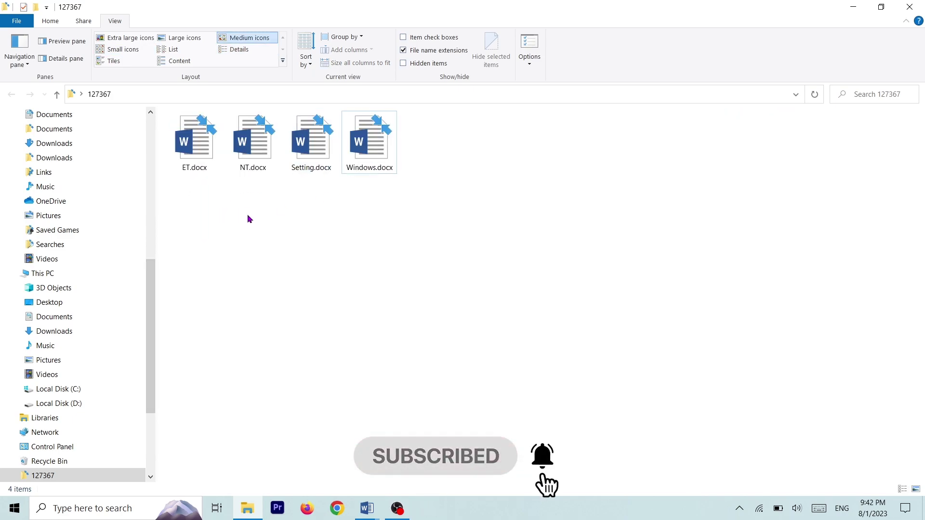
{"action": "right_click", "coordinate": [169, 196]}
{"action": "left_click", "coordinate": [236, 243]}
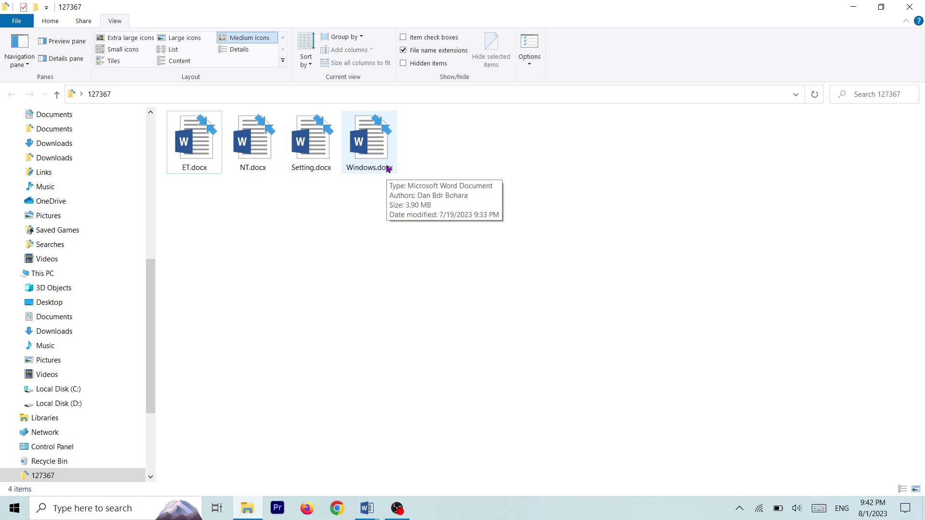
Display the files in the 127367 folder in the List view.
{"action": "right_click", "coordinate": [507, 199]}
{"action": "mouse_move", "coordinate": [438, 223]}
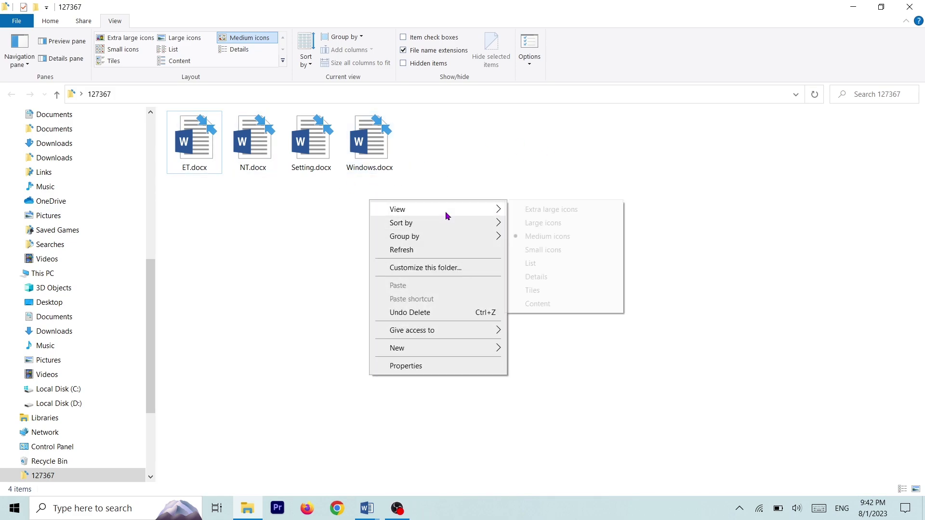
{"action": "left_click", "coordinate": [549, 265]}
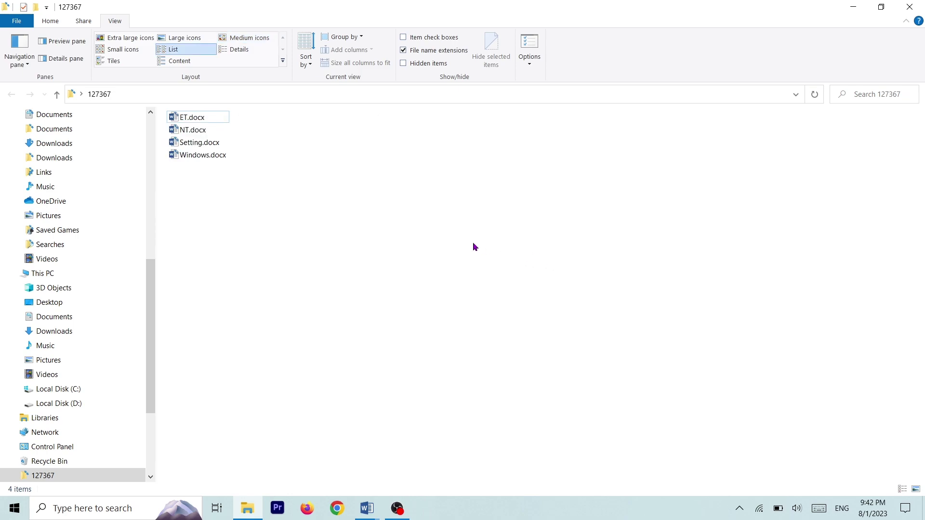
Capture the full screen with the 127367 folder and paste the screenshot under "Q2." in Windows.docx.
{"action": "key", "text": "Print"}
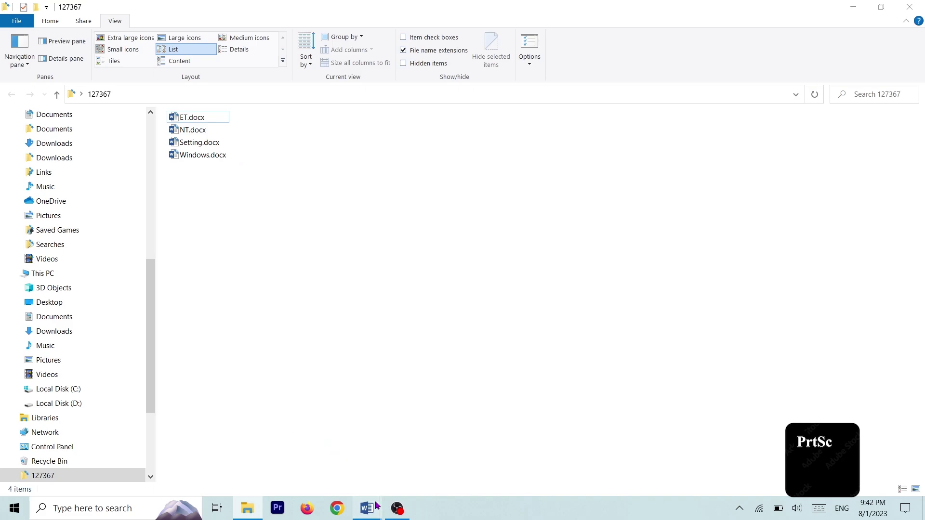
{"action": "mouse_move", "coordinate": [366, 508]}
{"action": "left_click", "coordinate": [421, 465]}
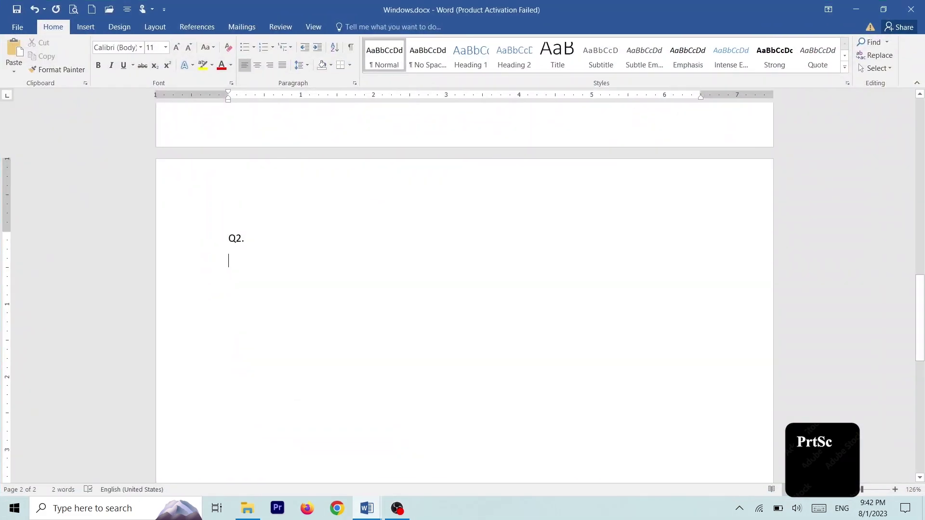
{"action": "key", "text": "ctrl+v"}
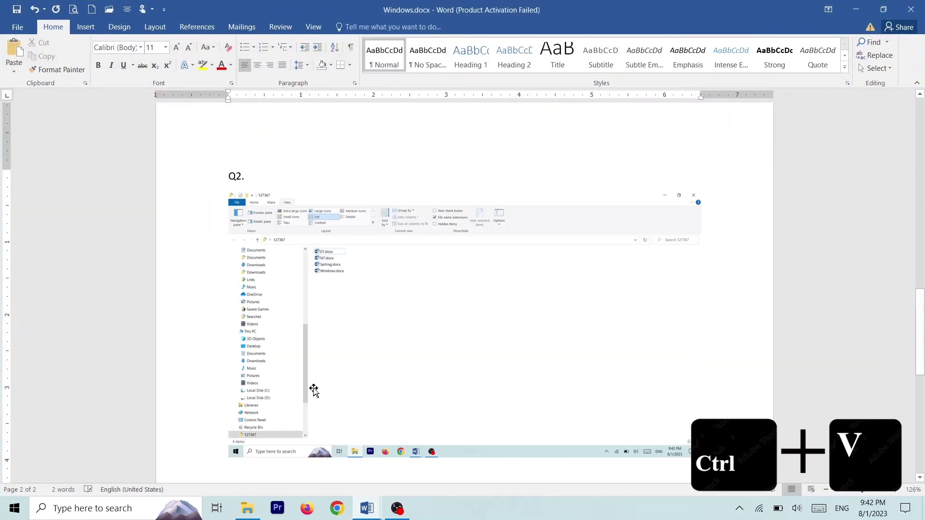
{"action": "scroll", "coordinate": [312, 390], "scroll_direction": "down", "scroll_amount": 3}
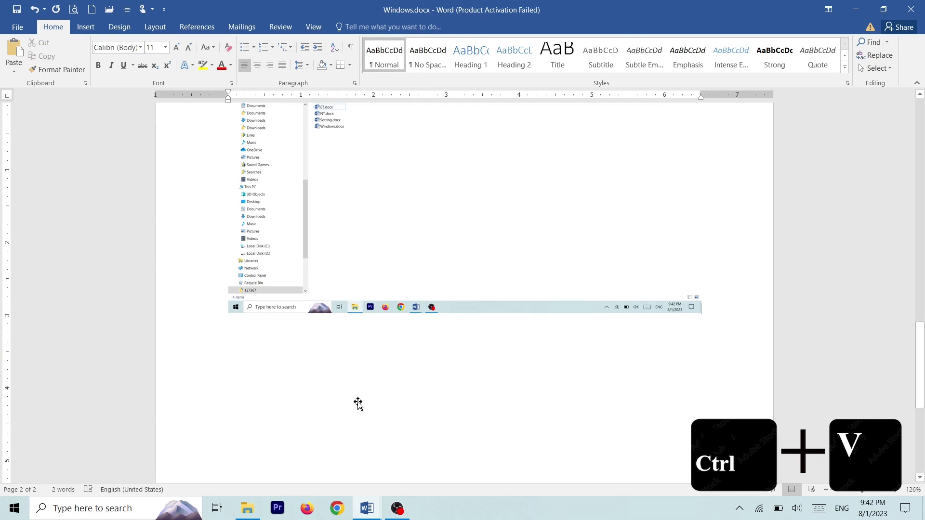
{"action": "scroll", "coordinate": [336, 271], "scroll_direction": "up", "scroll_amount": 3}
{"action": "scroll", "coordinate": [403, 311], "scroll_direction": "down", "scroll_amount": 2}
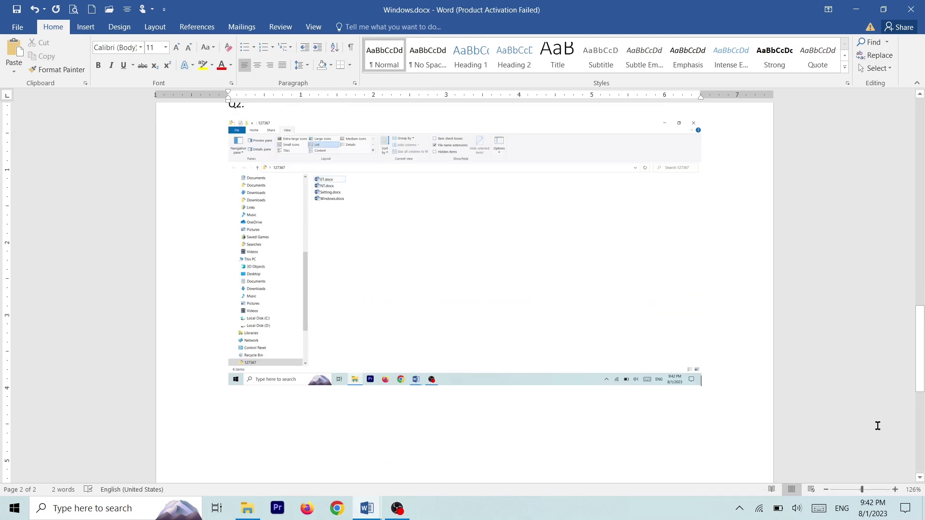
Add the heading "Q. 3." below the Q2 screenshot in Windows.docx and return to the 127367 folder.
{"action": "key", "text": "Return"}
{"action": "scroll", "coordinate": [242, 241], "scroll_direction": "up", "scroll_amount": 2}
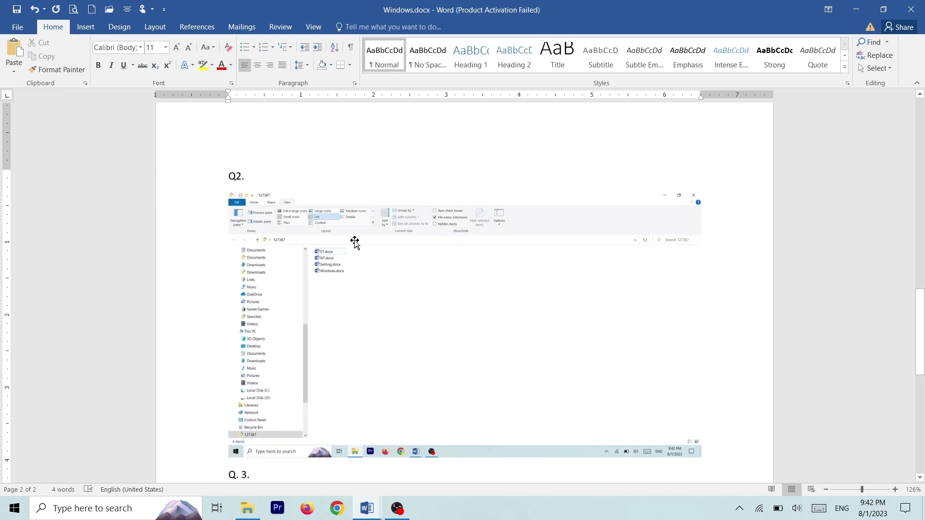
{"action": "left_click", "coordinate": [855, 6]}
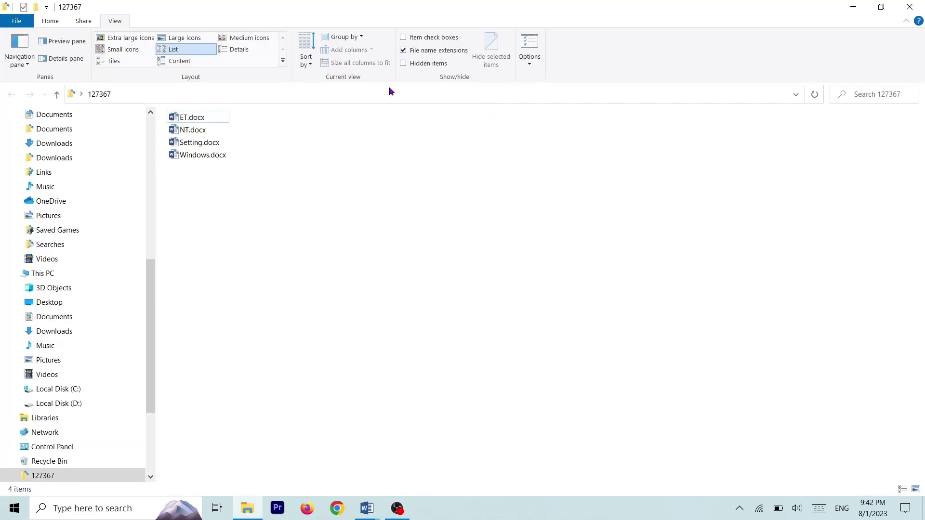
Turn file name extensions off and back on for the files in the 127367 folder.
{"action": "left_click", "coordinate": [421, 51]}
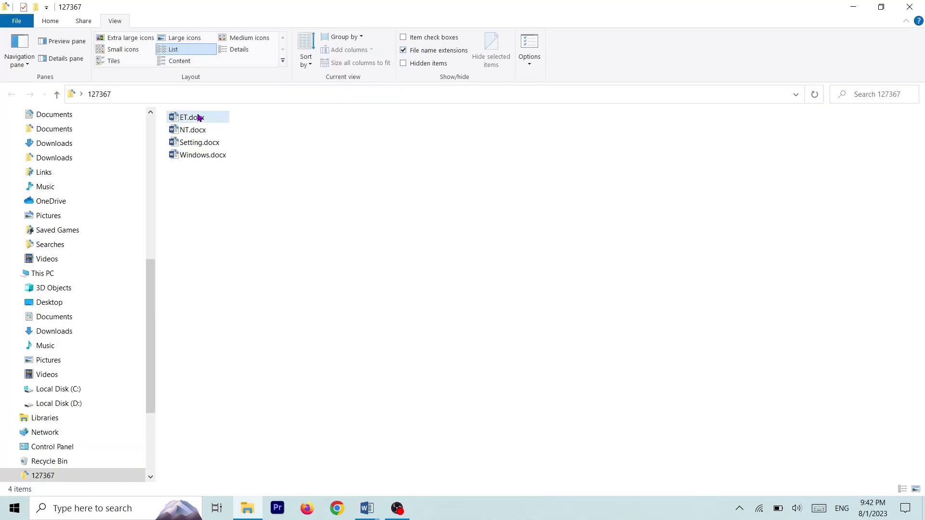
{"action": "left_click", "coordinate": [416, 52]}
{"action": "left_click", "coordinate": [416, 52]}
{"action": "left_click", "coordinate": [416, 52]}
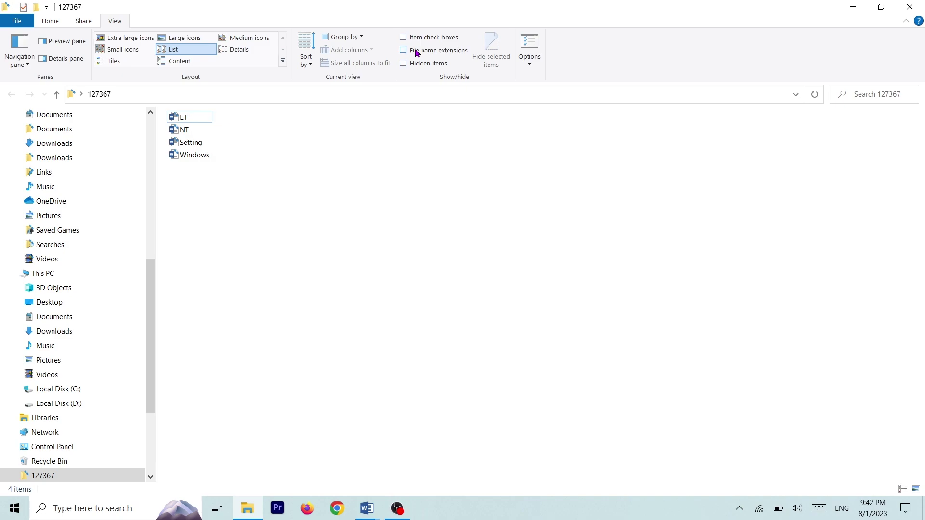
{"action": "left_click", "coordinate": [416, 52]}
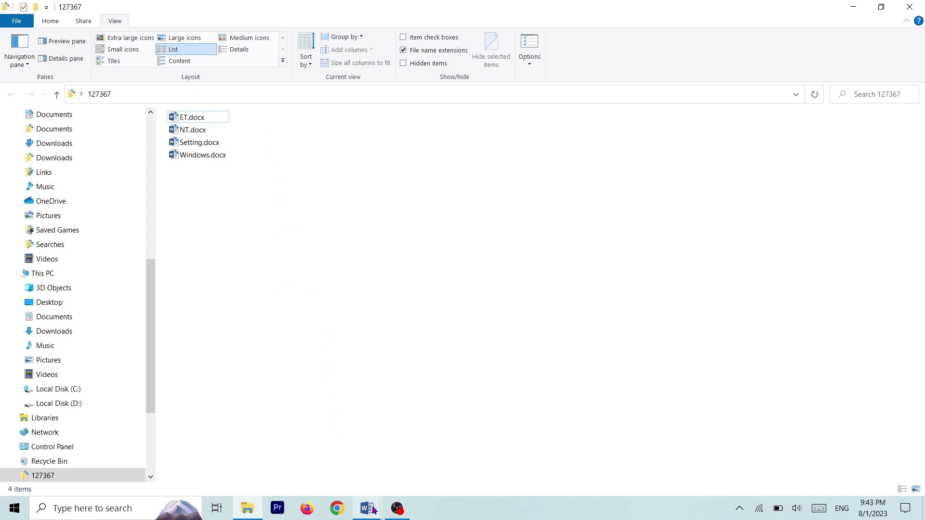
Check question 93 in Windows My creation.DOCX and open the properties of ET.docx to show its created date.
{"action": "left_click", "coordinate": [325, 476]}
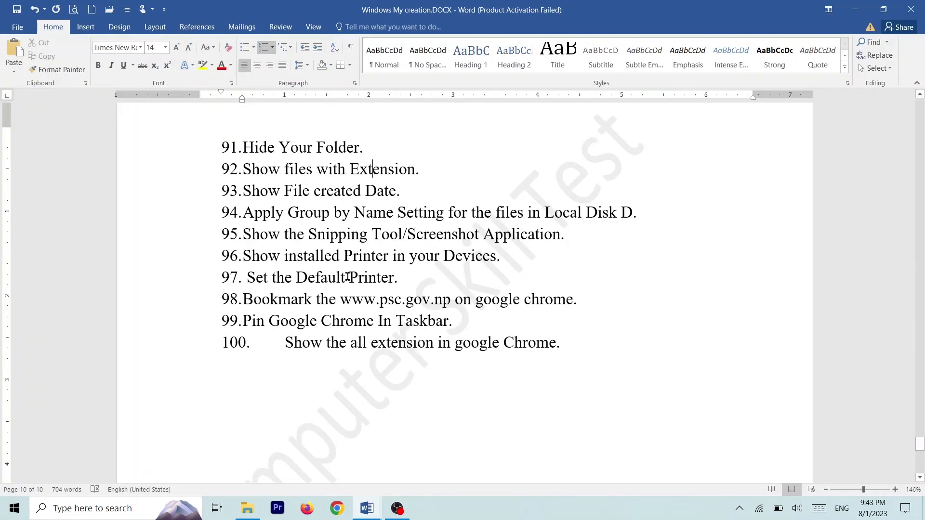
{"action": "left_click", "coordinate": [855, 10]}
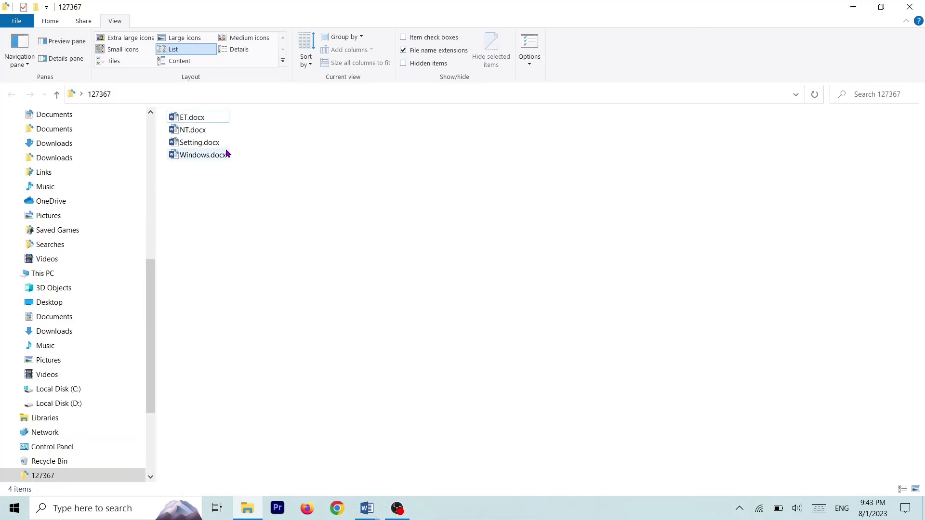
{"action": "double_click", "coordinate": [187, 119]}
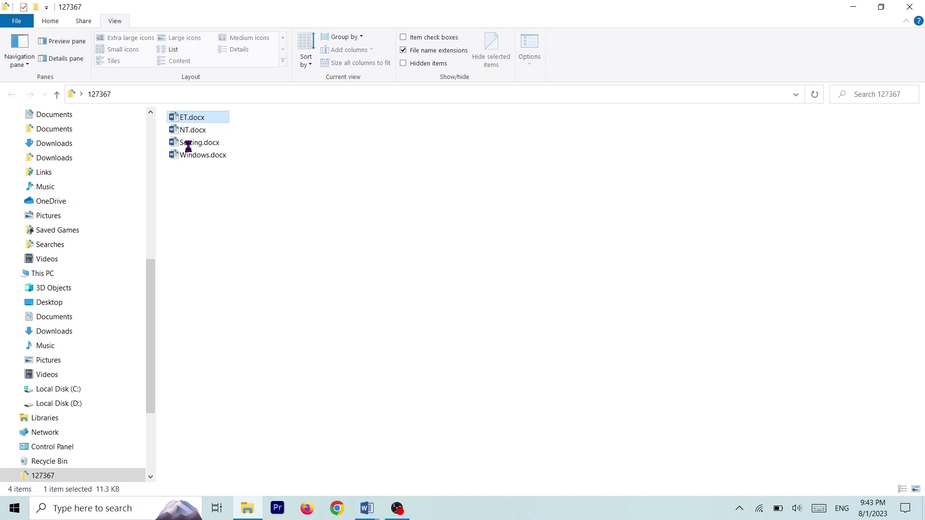
{"action": "right_click", "coordinate": [188, 120]}
{"action": "left_click", "coordinate": [108, 422]}
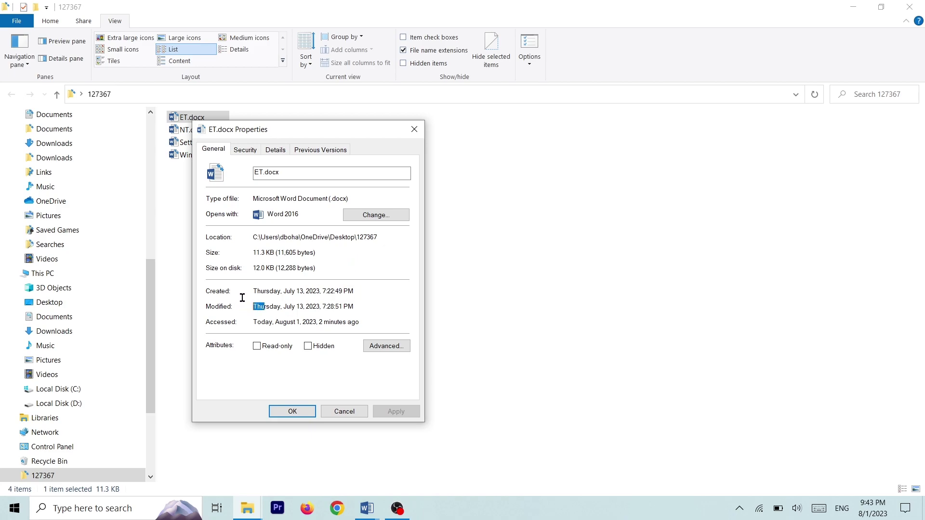
{"action": "left_click_drag", "start_coordinate": [264, 287], "coordinate": [218, 300]}
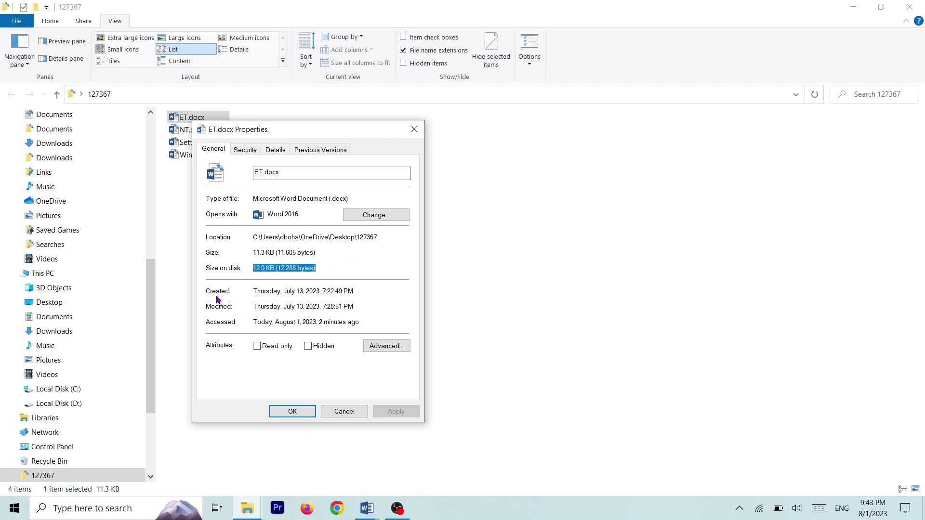
{"action": "double_click", "coordinate": [352, 290]}
Paste a screenshot of only the ET.docx properties window under "Q. 3." in Windows.docx and add the heading "Q. 4".
{"action": "key", "text": "alt+Print"}
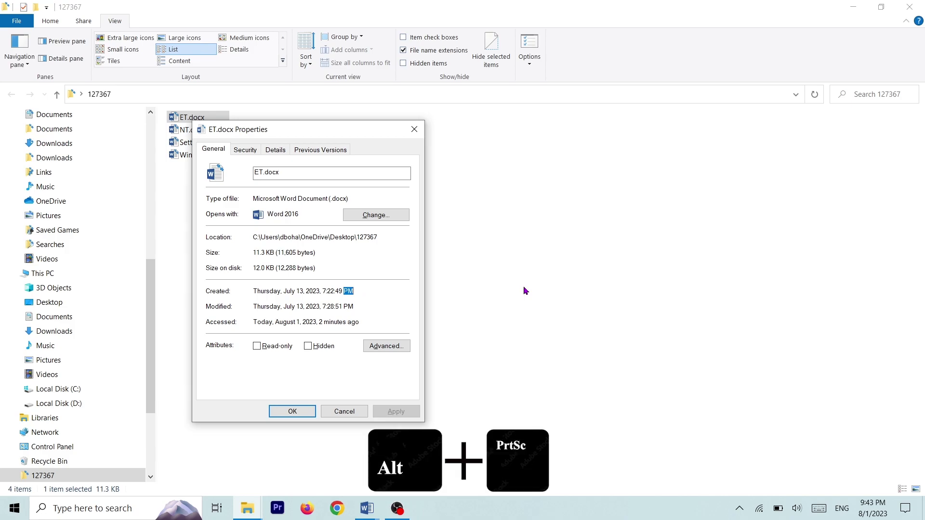
{"action": "left_click", "coordinate": [344, 411]}
{"action": "mouse_move", "coordinate": [366, 508]}
{"action": "left_click", "coordinate": [305, 467]}
{"action": "key", "text": "ctrl+v"}
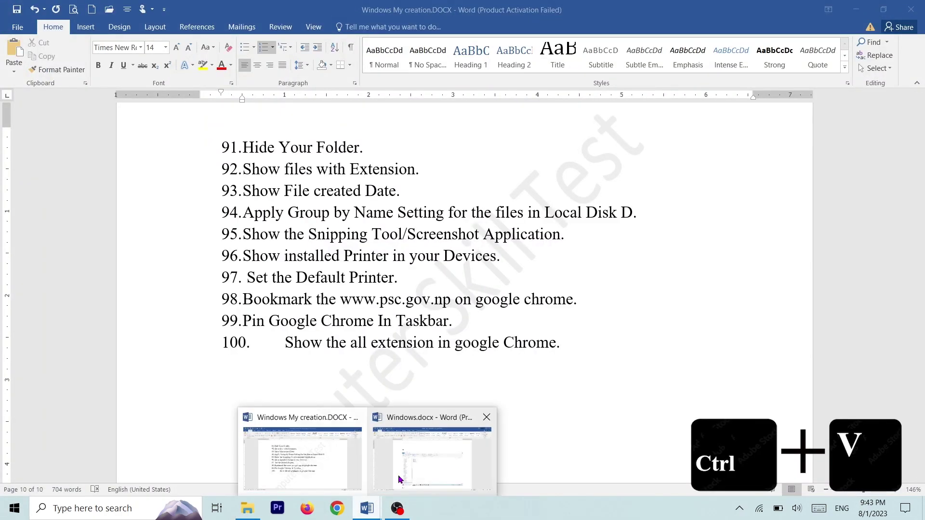
{"action": "left_click", "coordinate": [424, 460]}
{"action": "scroll", "coordinate": [435, 376], "scroll_direction": "down", "scroll_amount": 10}
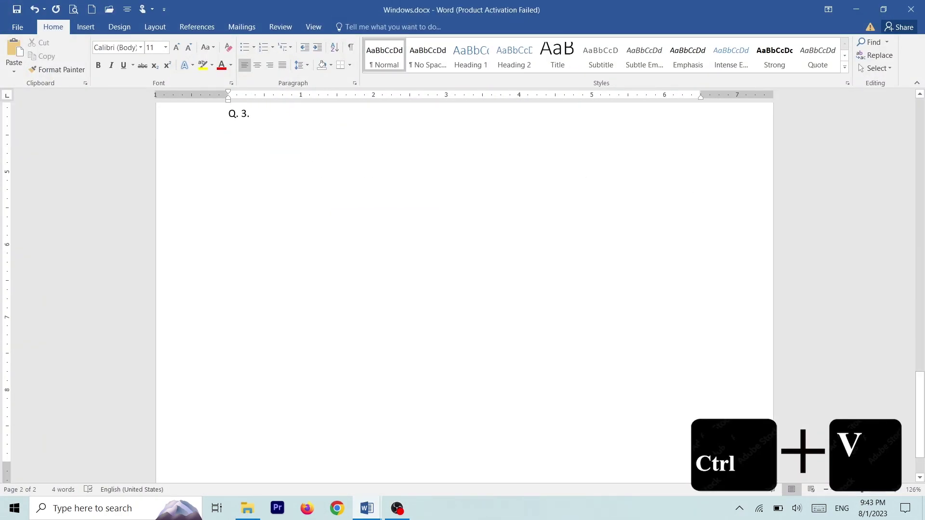
{"action": "key", "text": "ctrl+v"}
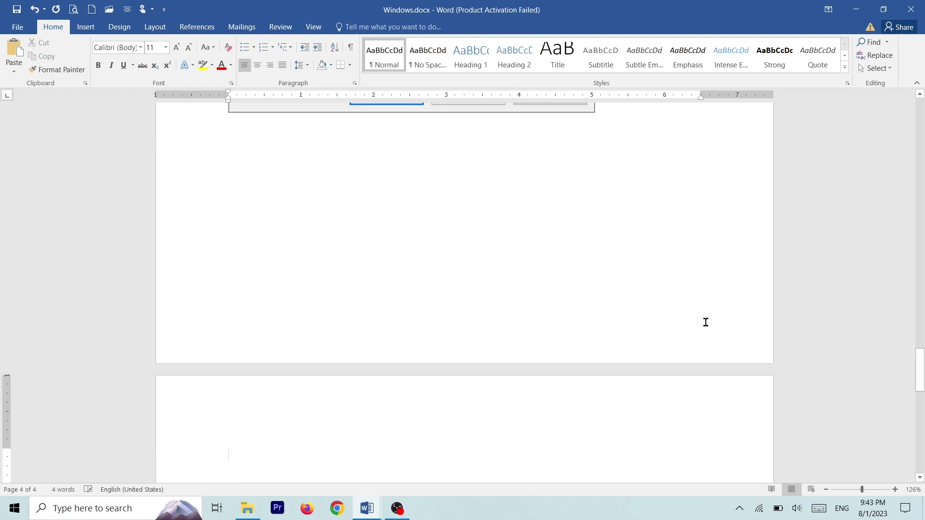
{"action": "type", "text": "Q. 4"}
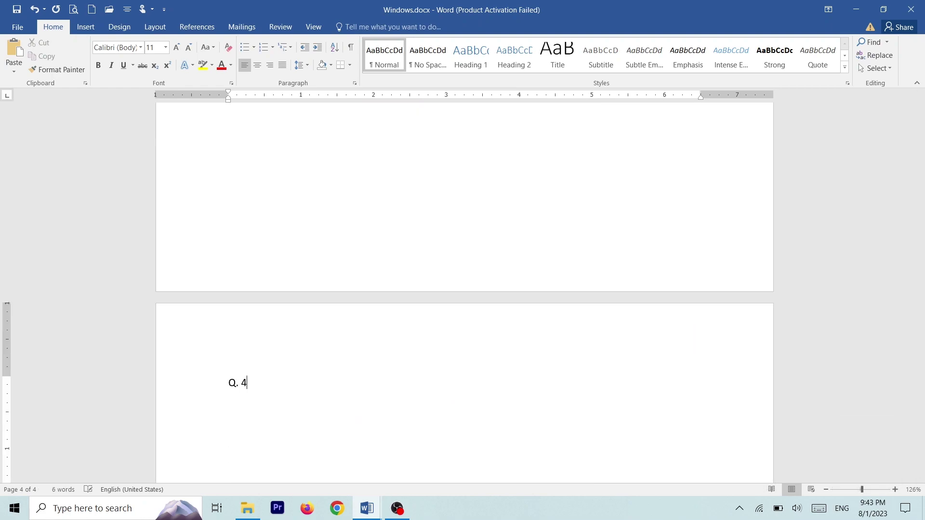
Make "Group by Name" and "Local Disk D." bold in question 94 of Windows My creation.DOCX.
{"action": "key", "text": "alt+Tab"}
{"action": "left_click_drag", "start_coordinate": [242, 213], "coordinate": [304, 214]}
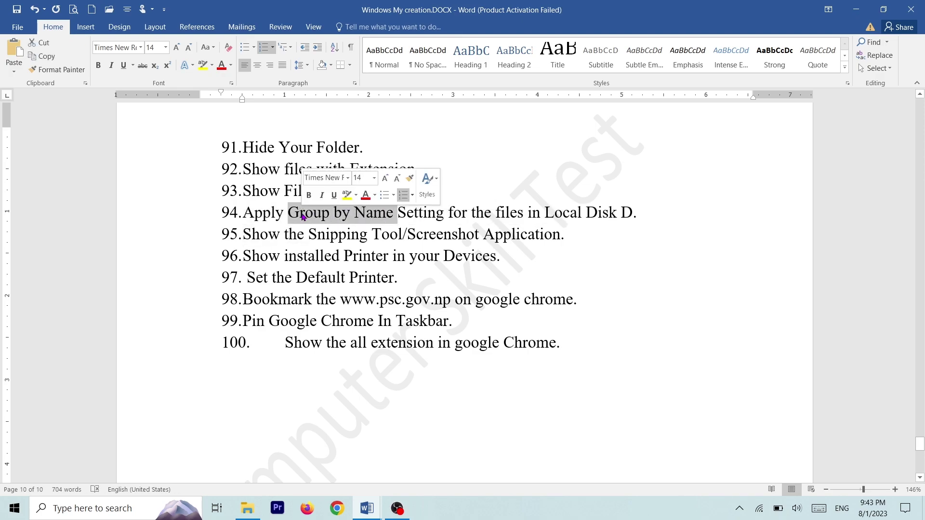
{"action": "key", "text": "ctrl+b"}
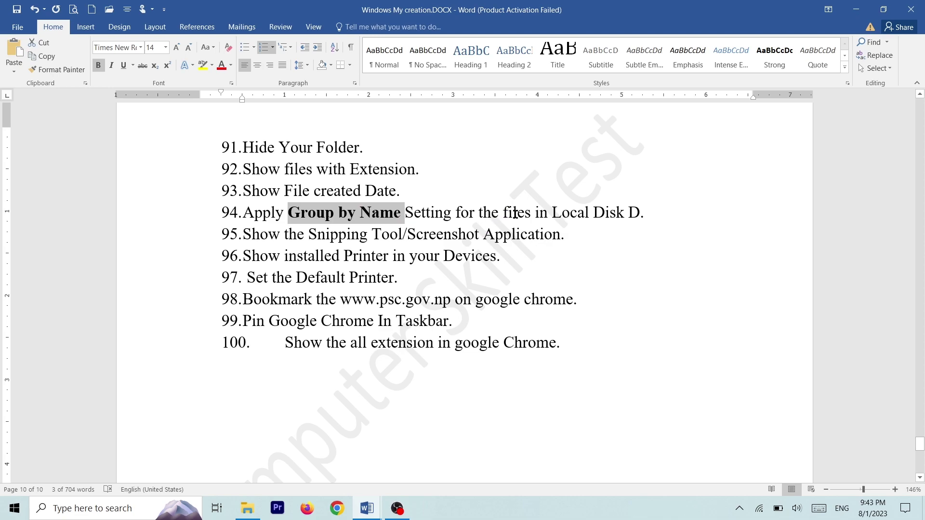
{"action": "left_click_drag", "start_coordinate": [554, 212], "coordinate": [664, 202]}
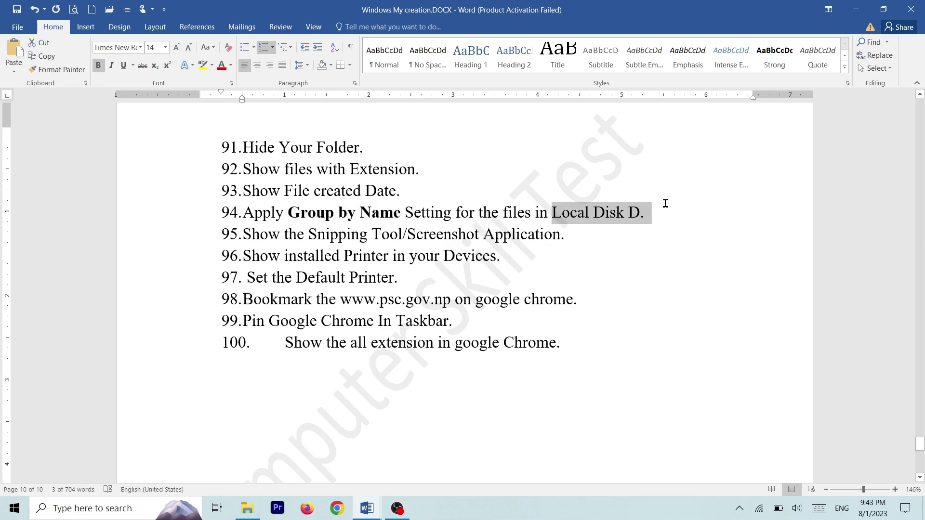
{"action": "key", "text": "ctrl+b"}
{"action": "left_click", "coordinate": [563, 214]}
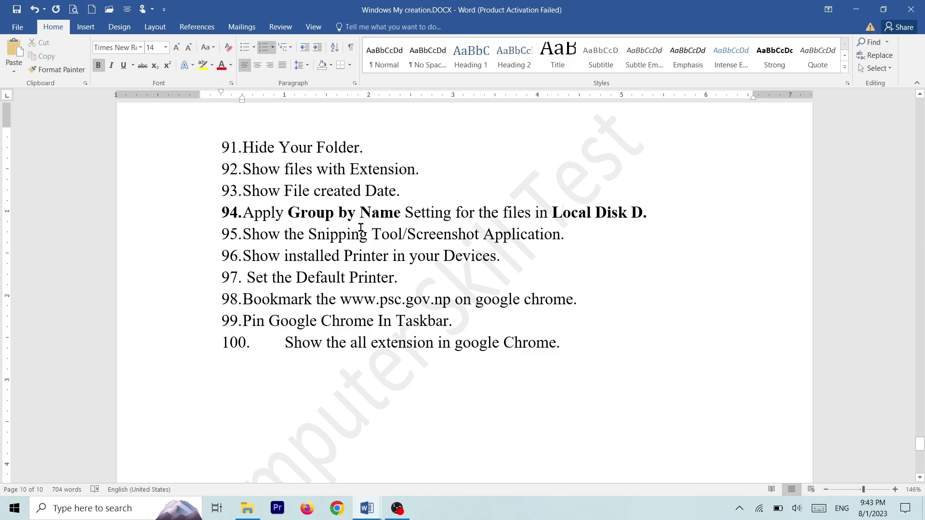
{"action": "left_click_drag", "start_coordinate": [307, 216], "coordinate": [347, 215]}
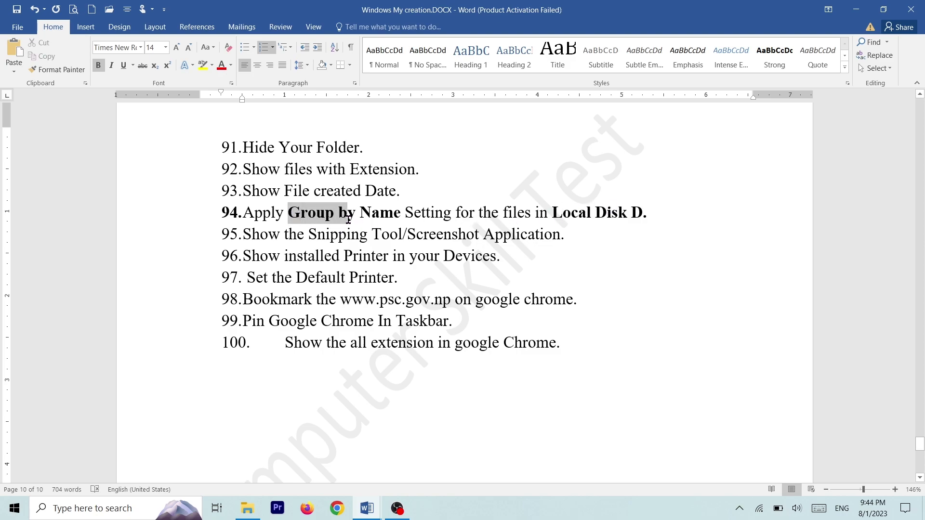
Minimize both Word documents, close the 127367 folder window and open Local Disk (D:) from This PC.
{"action": "left_click", "coordinate": [856, 7]}
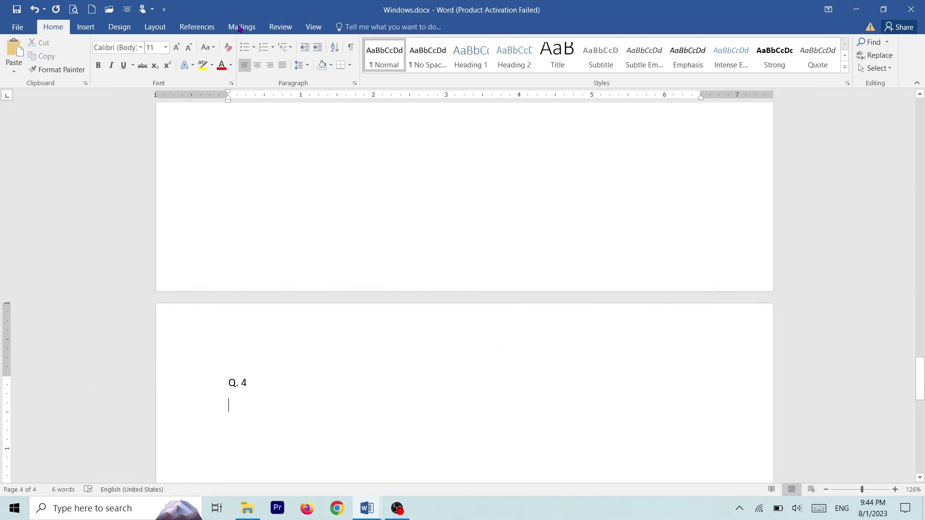
{"action": "left_click", "coordinate": [856, 9]}
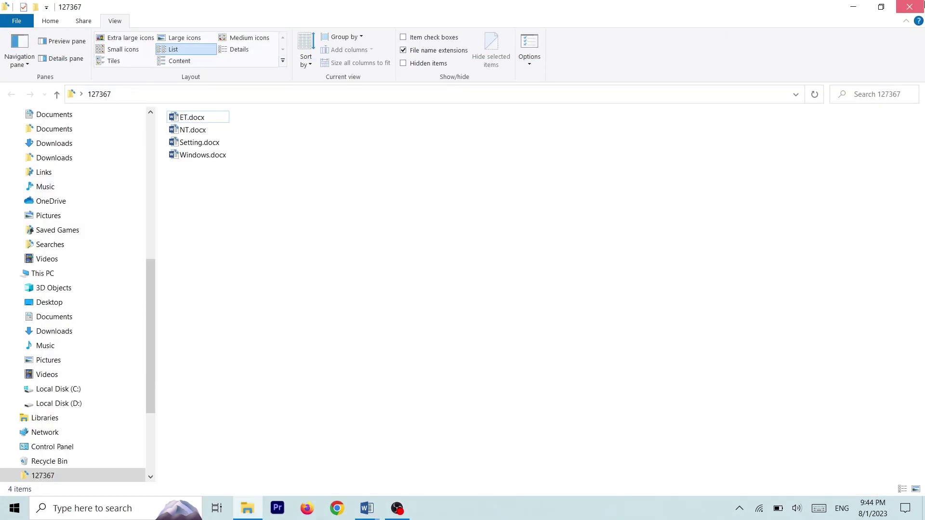
{"action": "left_click", "coordinate": [911, 7]}
{"action": "double_click", "coordinate": [21, 81]}
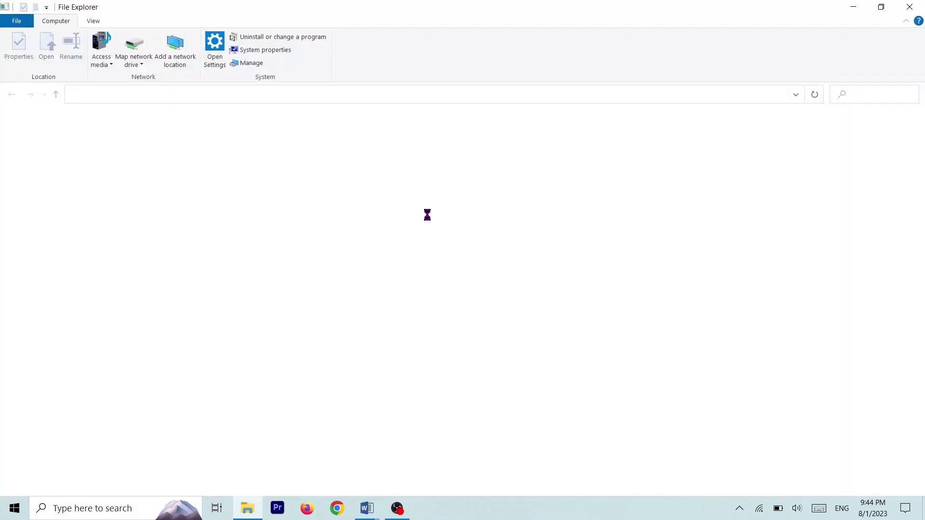
{"action": "left_click", "coordinate": [426, 231]}
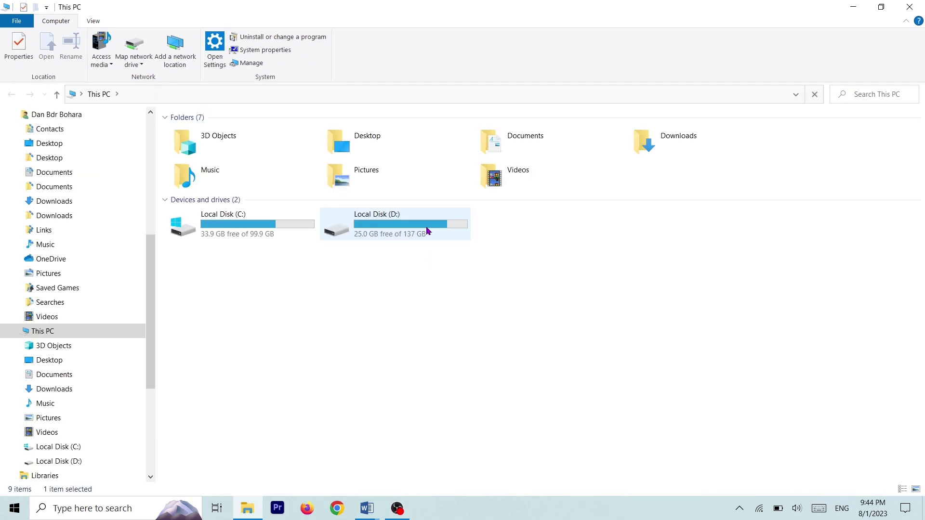
{"action": "double_click", "coordinate": [426, 231]}
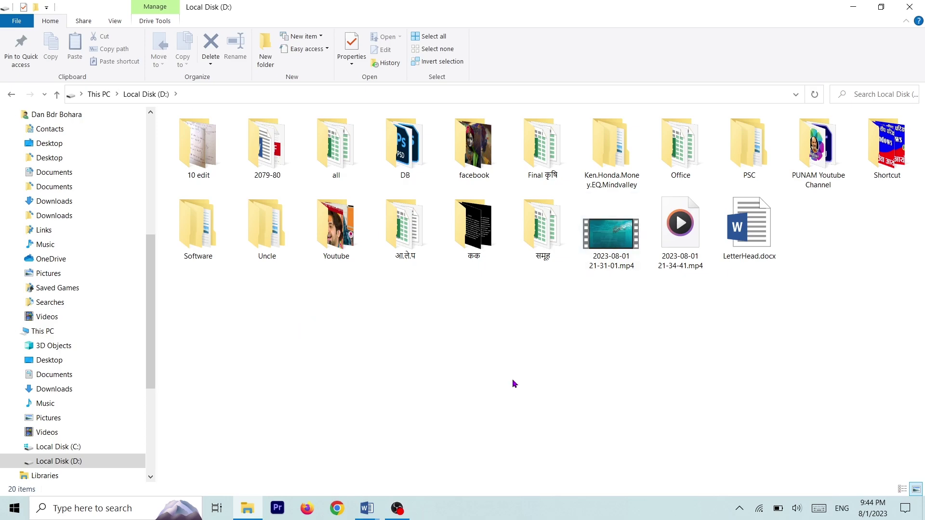
Group the contents of Local Disk (D:) by Name and capture a screenshot of the grouped view.
{"action": "right_click", "coordinate": [435, 317]}
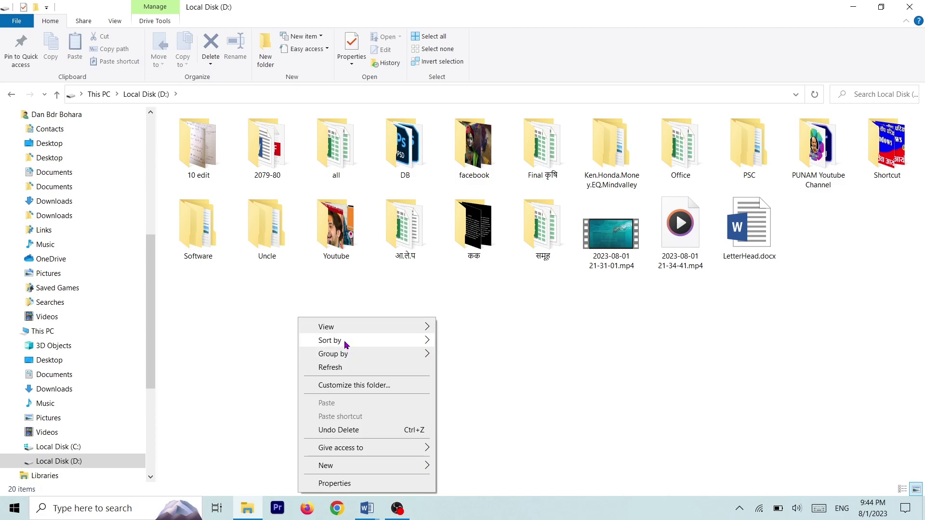
{"action": "mouse_move", "coordinate": [345, 345]}
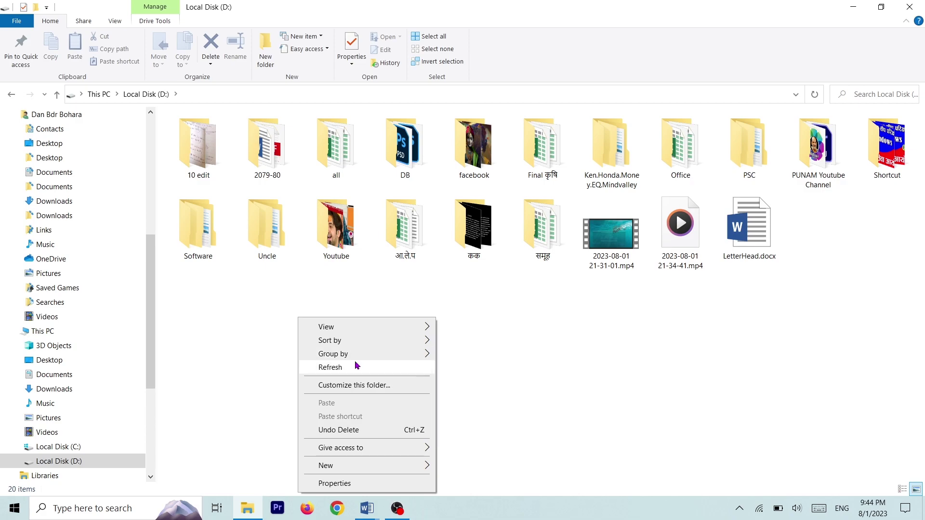
{"action": "mouse_move", "coordinate": [366, 362]}
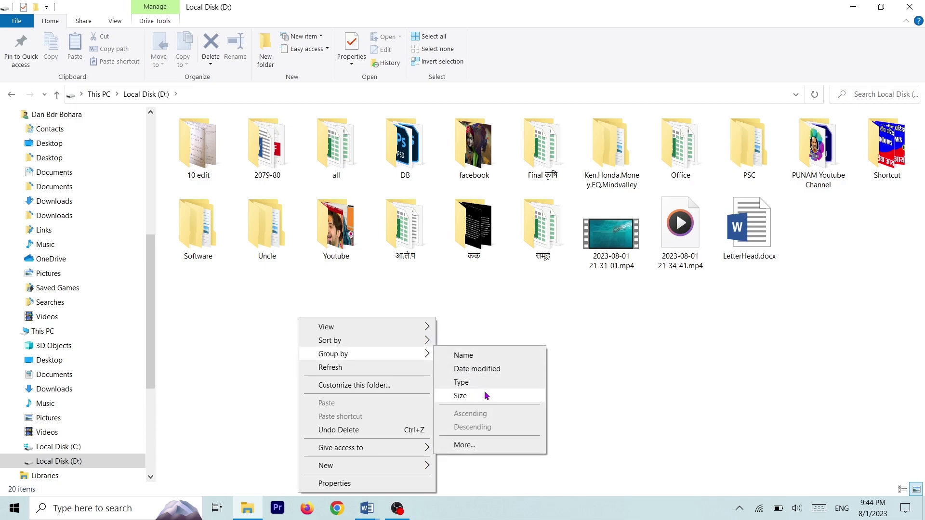
{"action": "left_click", "coordinate": [483, 358]}
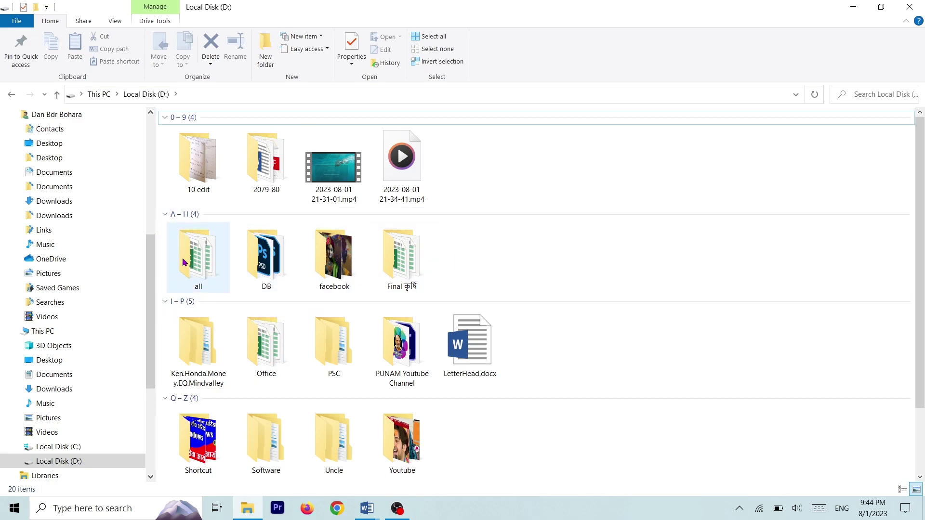
{"action": "scroll", "coordinate": [283, 388], "scroll_direction": "down", "scroll_amount": 2}
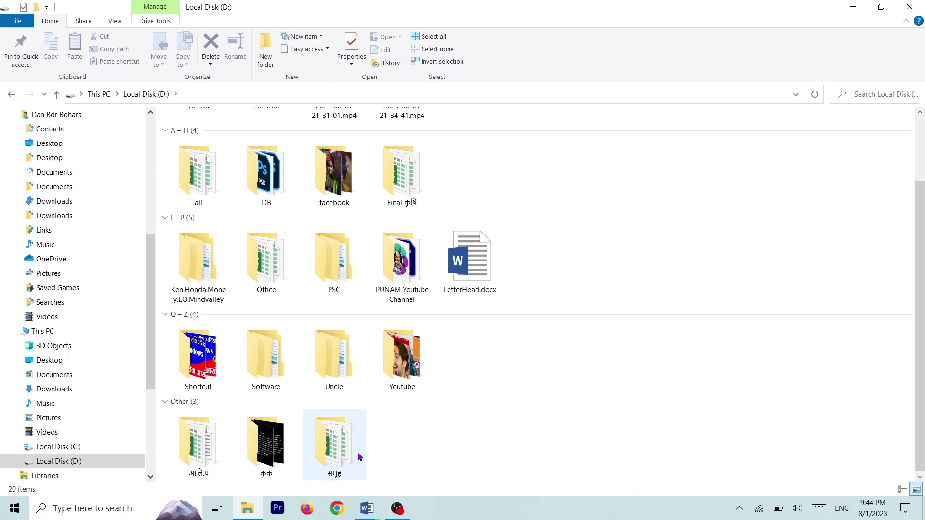
{"action": "scroll", "coordinate": [359, 457], "scroll_direction": "up", "scroll_amount": 2}
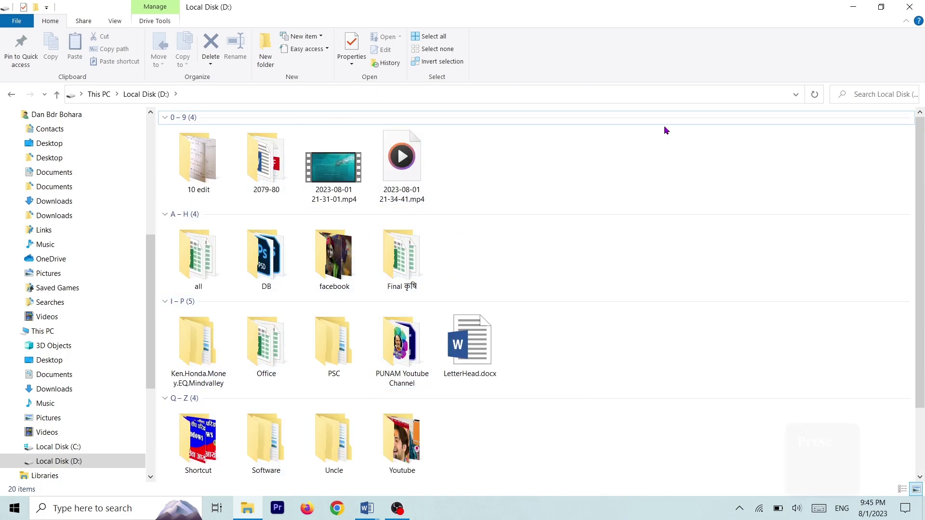
Set the grouping of Local Disk (D:) back to (None).
{"action": "right_click", "coordinate": [530, 177]}
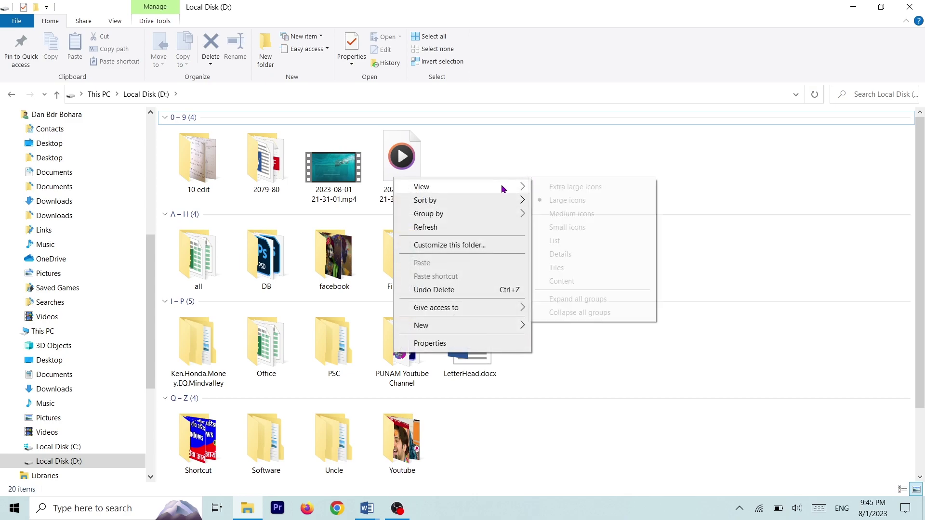
{"action": "mouse_move", "coordinate": [463, 213]}
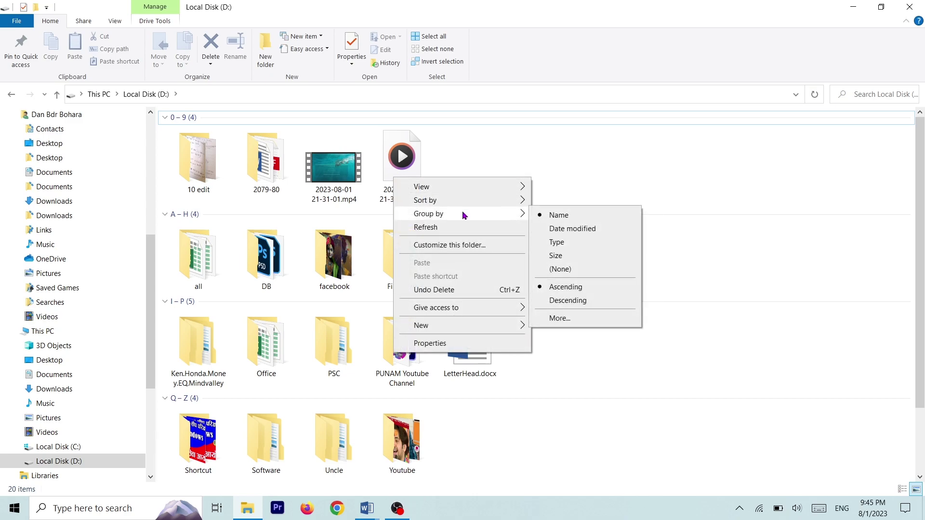
{"action": "left_click", "coordinate": [560, 268]}
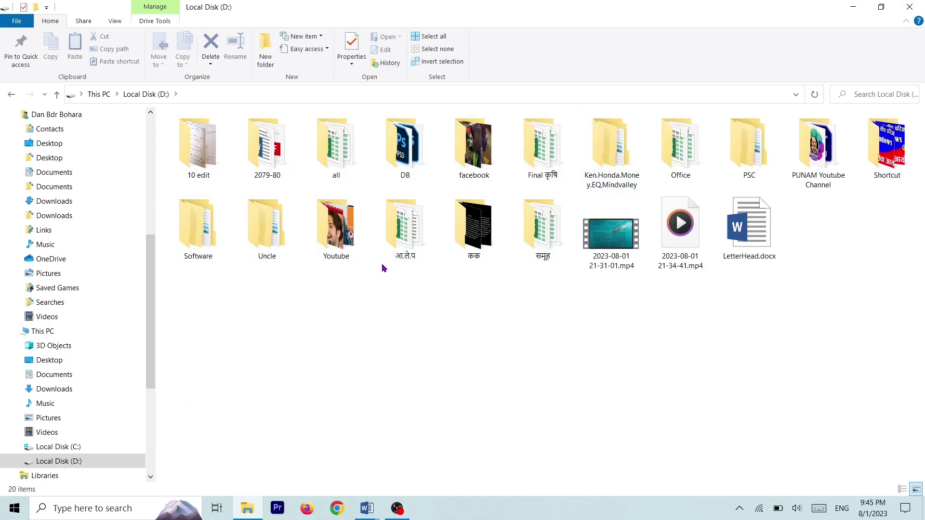
Switch to Windows.docx and paste the screenshot of the grouped Local Disk (D:) under "Q. 4".
{"action": "key", "text": "super+d"}
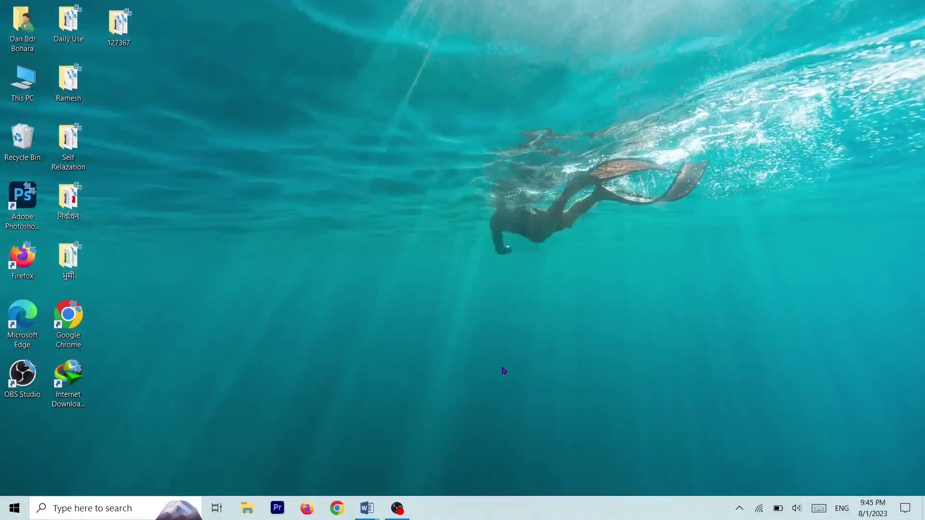
{"action": "mouse_move", "coordinate": [366, 506]}
{"action": "mouse_move", "coordinate": [302, 471]}
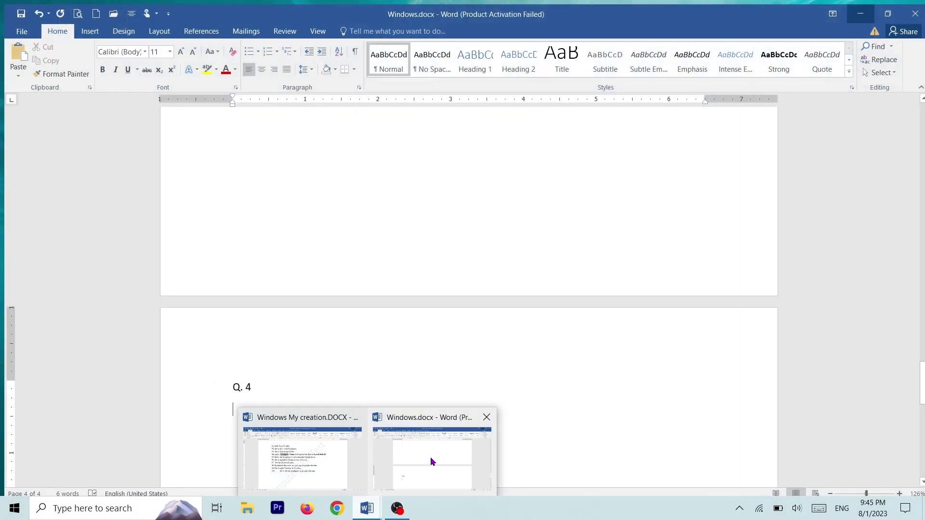
{"action": "left_click", "coordinate": [429, 456]}
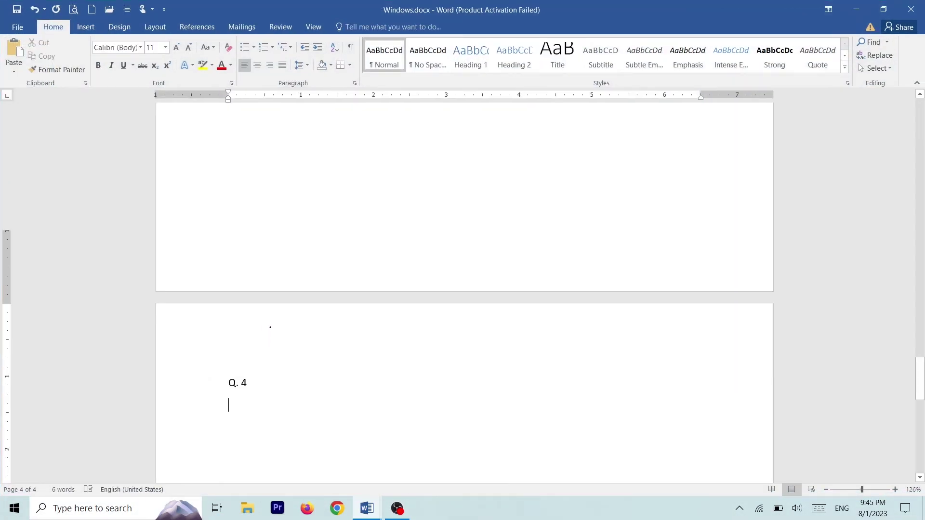
{"action": "key", "text": "ctrl+v"}
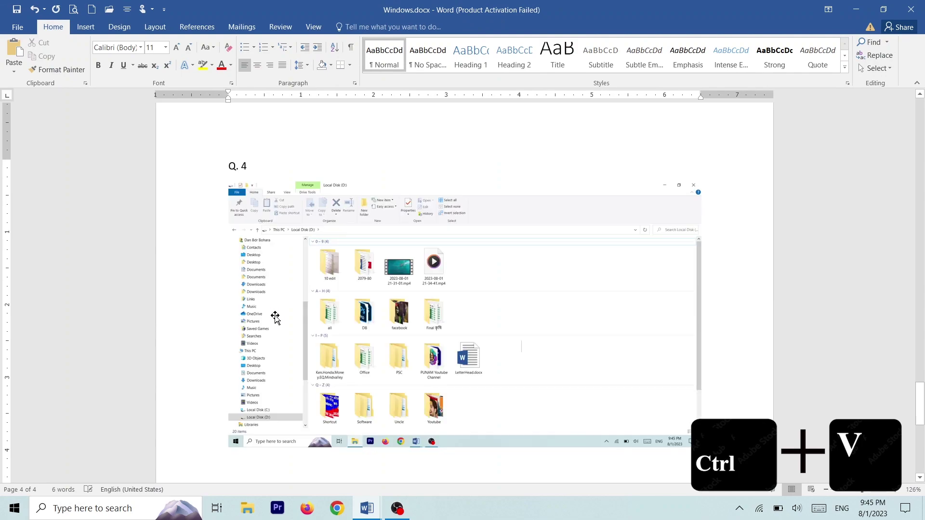
Examine the pasted screenshot of the grouped drive at a larger size in Windows.docx.
{"action": "scroll", "coordinate": [358, 335], "scroll_direction": "down", "scroll_amount": 3}
{"action": "scroll", "coordinate": [359, 336], "scroll_direction": "up", "scroll_amount": 1}
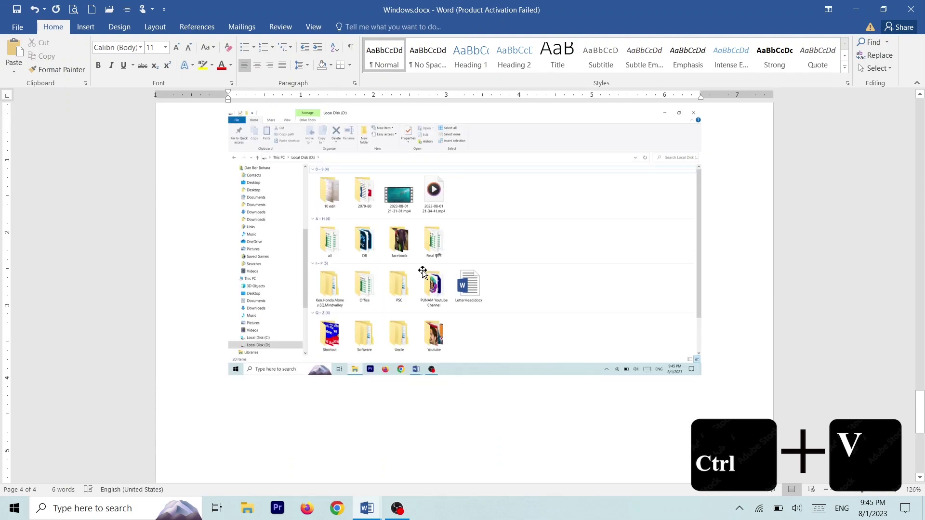
{"action": "scroll", "coordinate": [327, 159], "scroll_direction": "up", "scroll_amount": 3}
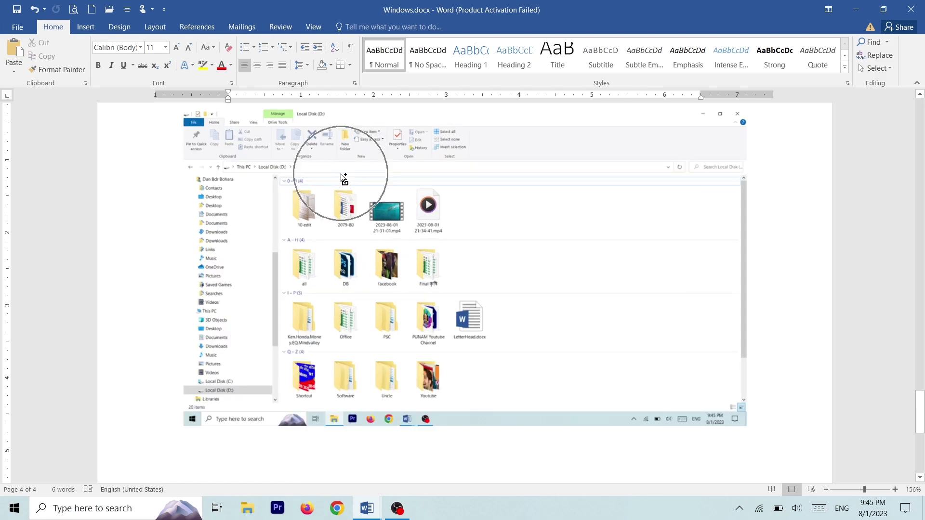
{"action": "scroll", "coordinate": [323, 221], "scroll_direction": "down", "scroll_amount": 2}
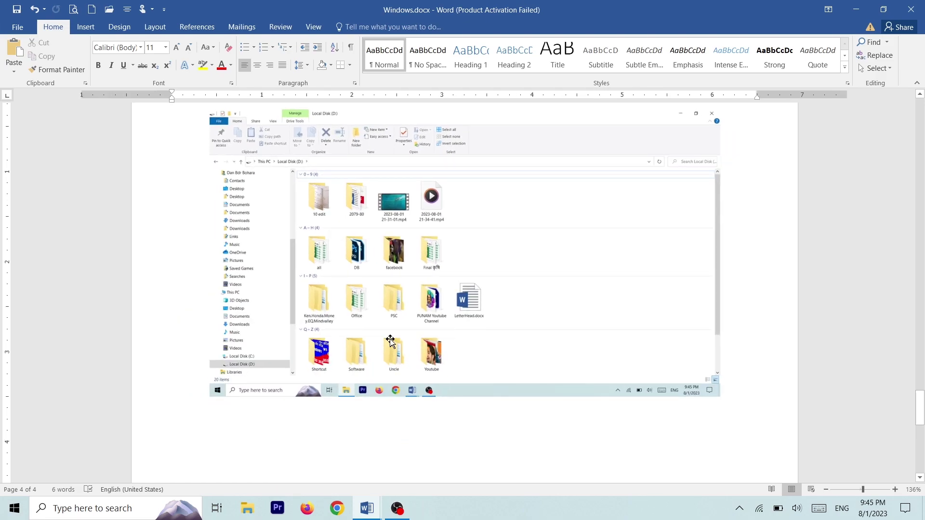
{"action": "scroll", "coordinate": [366, 255], "scroll_direction": "up", "scroll_amount": 3}
{"action": "scroll", "coordinate": [390, 289], "scroll_direction": "down", "scroll_amount": 3}
{"action": "scroll", "coordinate": [327, 376], "scroll_direction": "down", "scroll_amount": 1}
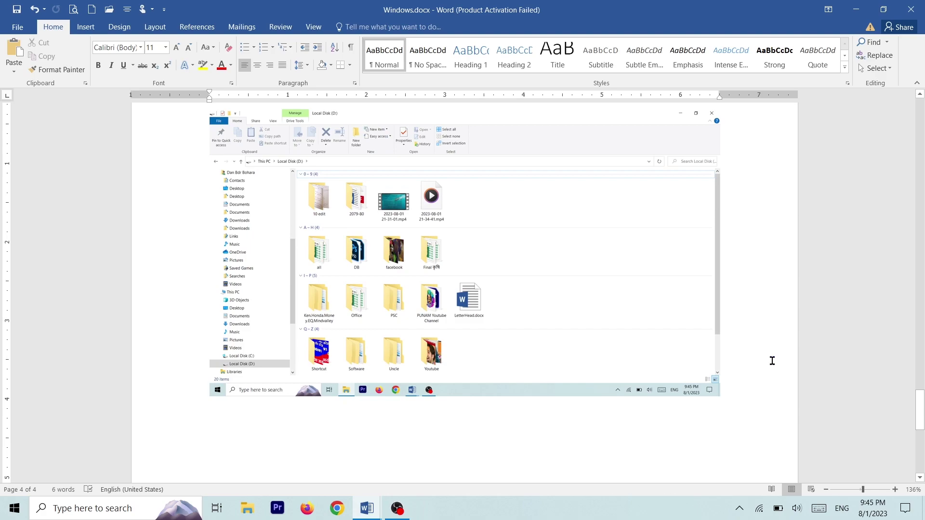
{"action": "key", "text": "ctrl+z"}
{"action": "key", "text": "ctrl+y"}
{"action": "scroll", "coordinate": [488, 286], "scroll_direction": "up", "scroll_amount": 1}
{"action": "scroll", "coordinate": [489, 286], "scroll_direction": "down", "scroll_amount": 1}
Read question 95 about the Snipping Tool in Windows My creation.DOCX and return to the desktop.
{"action": "key", "text": "alt+Tab"}
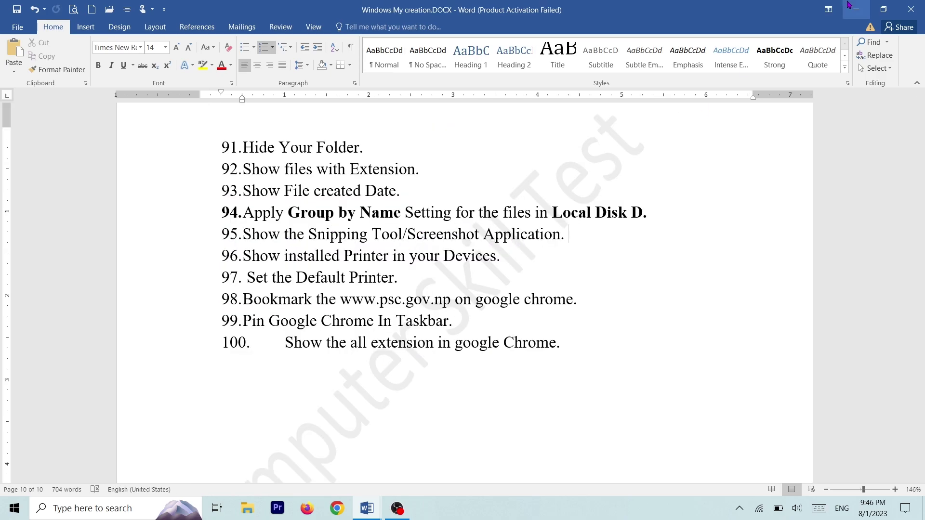
{"action": "left_click_drag", "start_coordinate": [407, 235], "coordinate": [562, 235]}
{"action": "left_click", "coordinate": [398, 275]}
{"action": "key", "text": "super+d"}
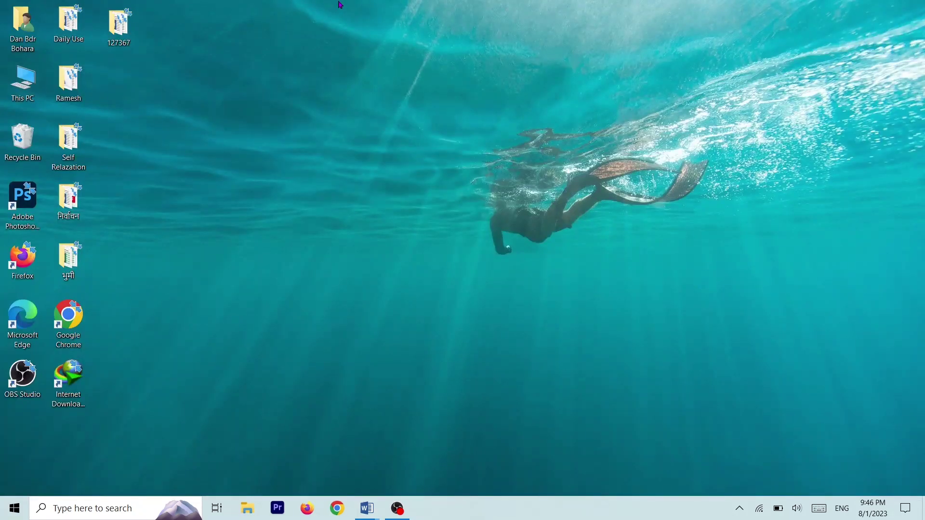
Empty the Recycle Bin, permanently deleting all its items.
{"action": "left_click", "coordinate": [21, 140]}
{"action": "right_click", "coordinate": [39, 149]}
{"action": "left_click", "coordinate": [53, 174]}
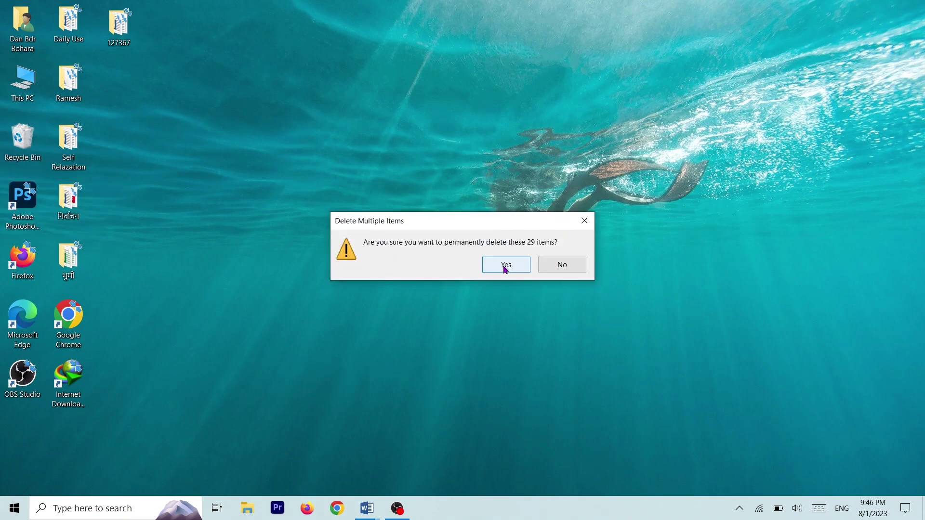
{"action": "left_click", "coordinate": [505, 264]}
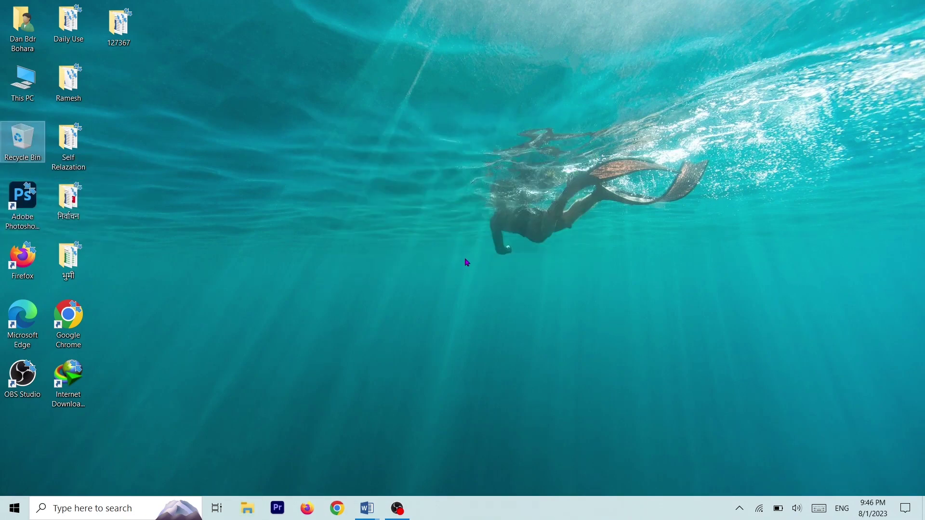
Capture a full-screen screenshot of the desktop.
{"action": "key", "text": "Print"}
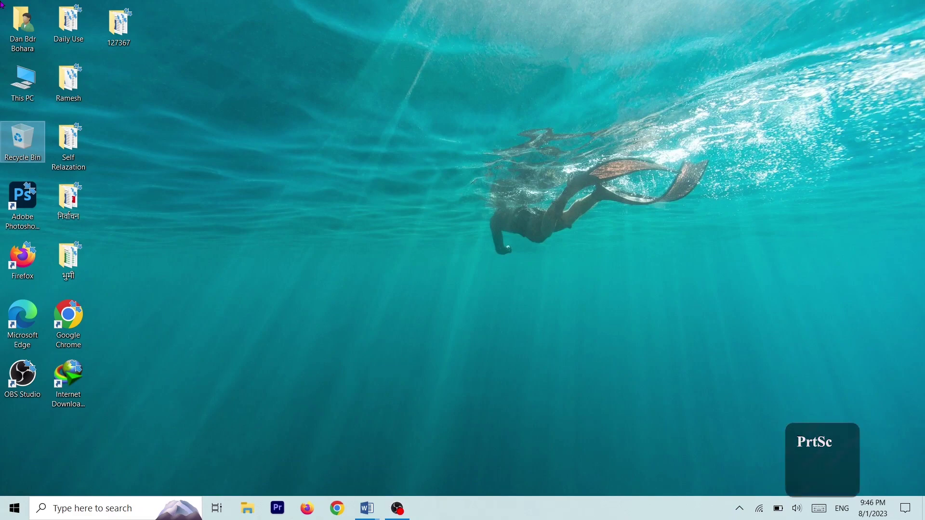
{"action": "left_click", "coordinate": [477, 273]}
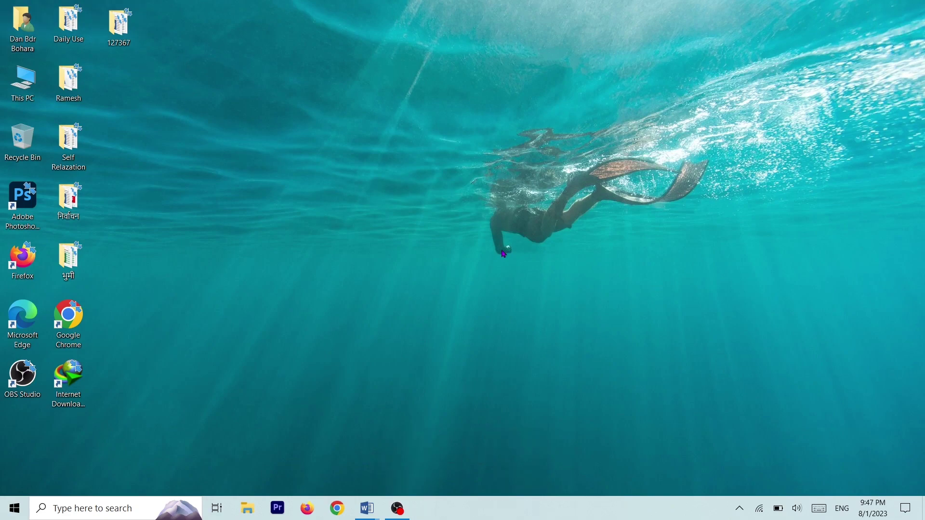
{"action": "left_click_drag", "start_coordinate": [496, 117], "coordinate": [652, 283]}
{"action": "left_click_drag", "start_coordinate": [754, 298], "coordinate": [443, 54]}
{"action": "left_click_drag", "start_coordinate": [449, 96], "coordinate": [774, 362]}
{"action": "left_click_drag", "start_coordinate": [437, 59], "coordinate": [763, 328]}
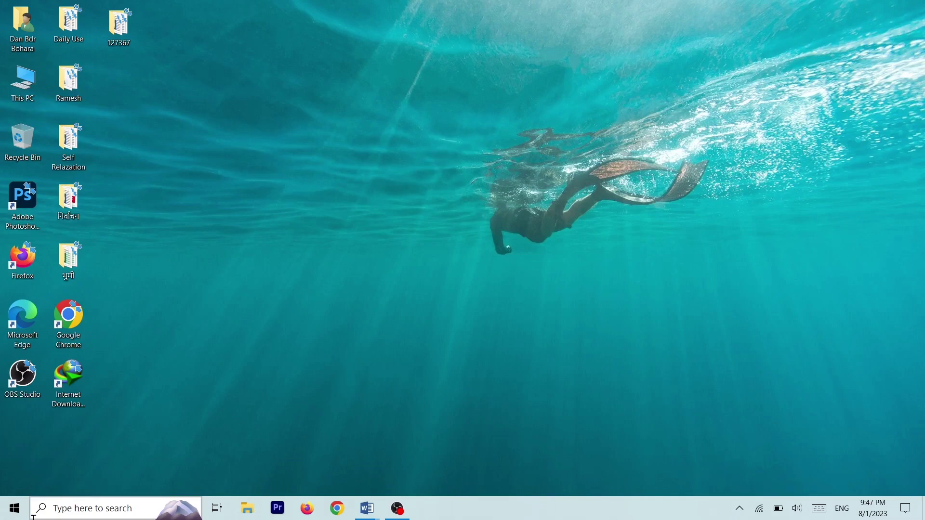
Search Windows for "snipp", open the Snipping Tool and move its window closer to the desktop icons.
{"action": "left_click", "coordinate": [90, 509]}
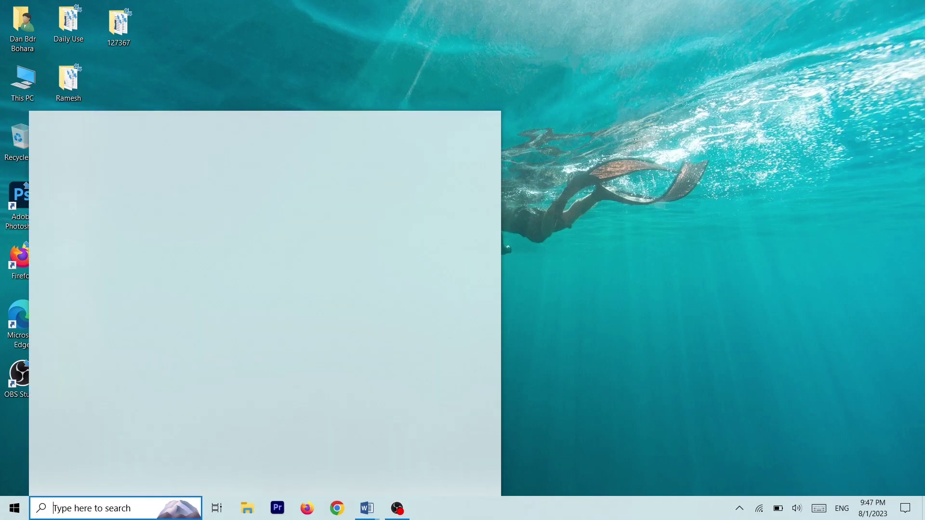
{"action": "type", "text": "sni"}
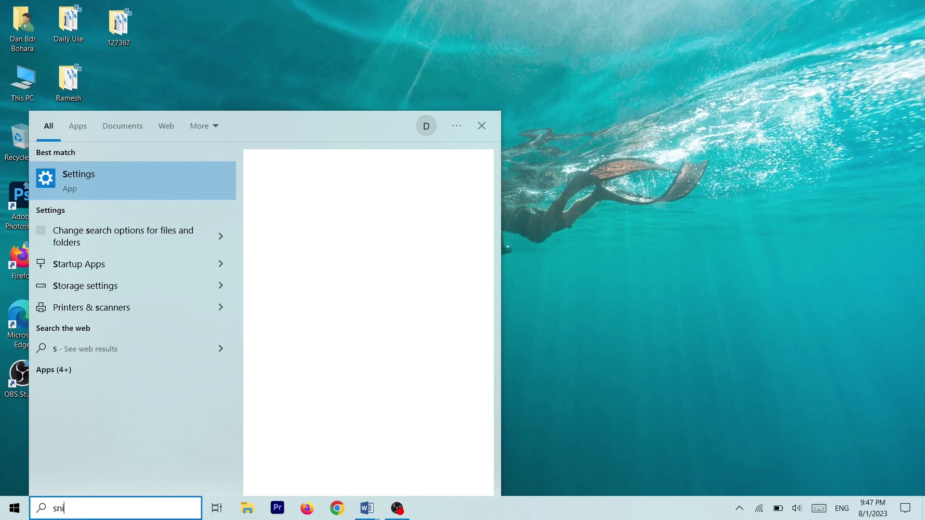
{"action": "type", "text": "pp"}
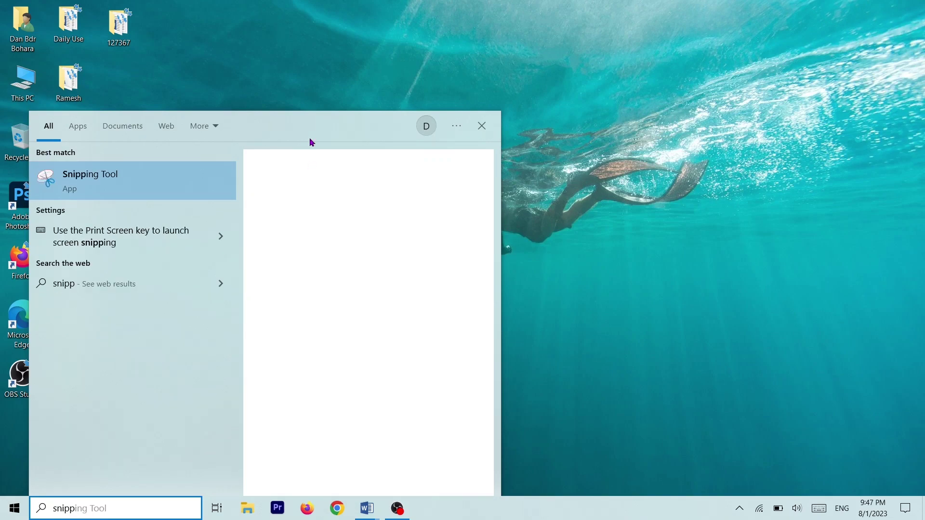
{"action": "left_click", "coordinate": [77, 189]}
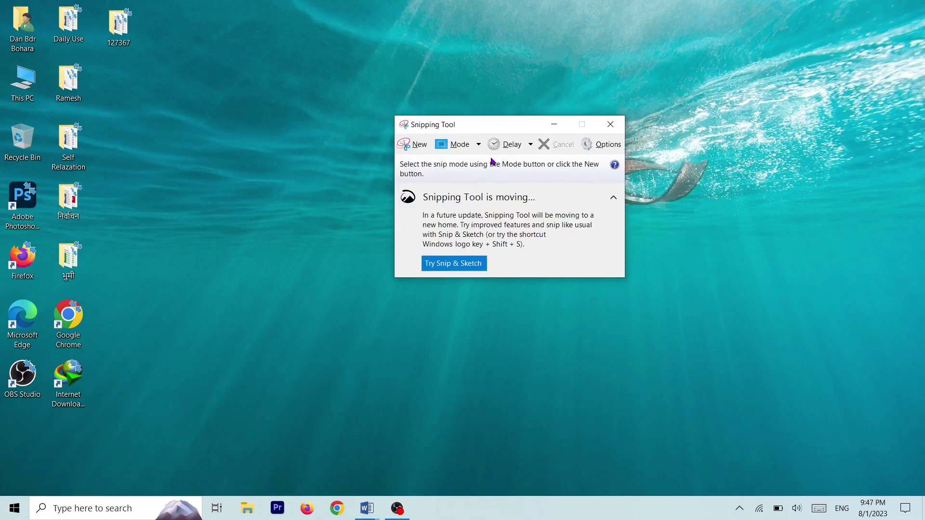
{"action": "left_click_drag", "start_coordinate": [491, 129], "coordinate": [240, 75]}
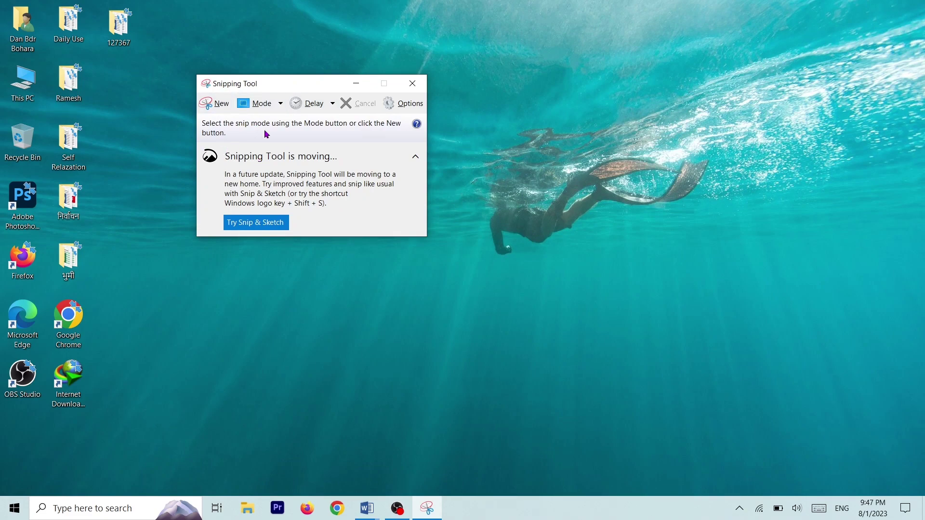
Check the question list in Windows My creation.DOCX and return to the desktop.
{"action": "mouse_move", "coordinate": [366, 508]}
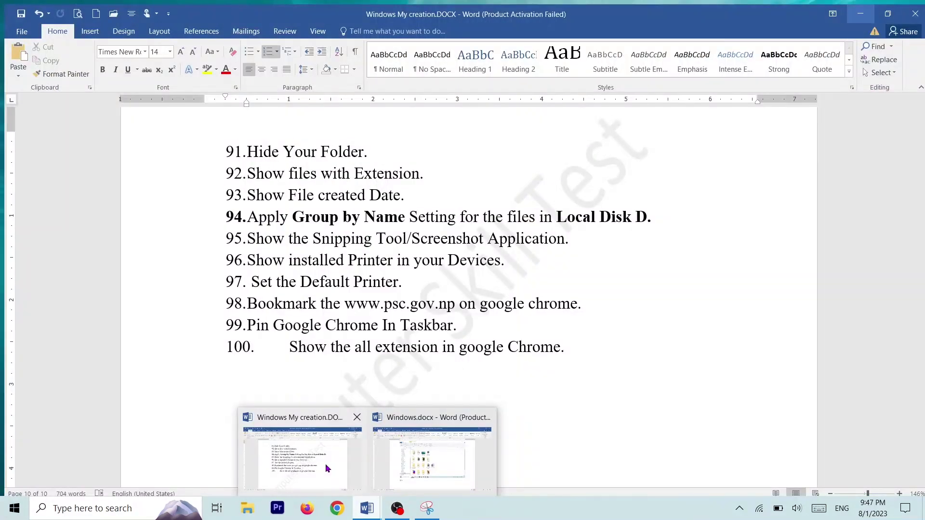
{"action": "left_click", "coordinate": [323, 466]}
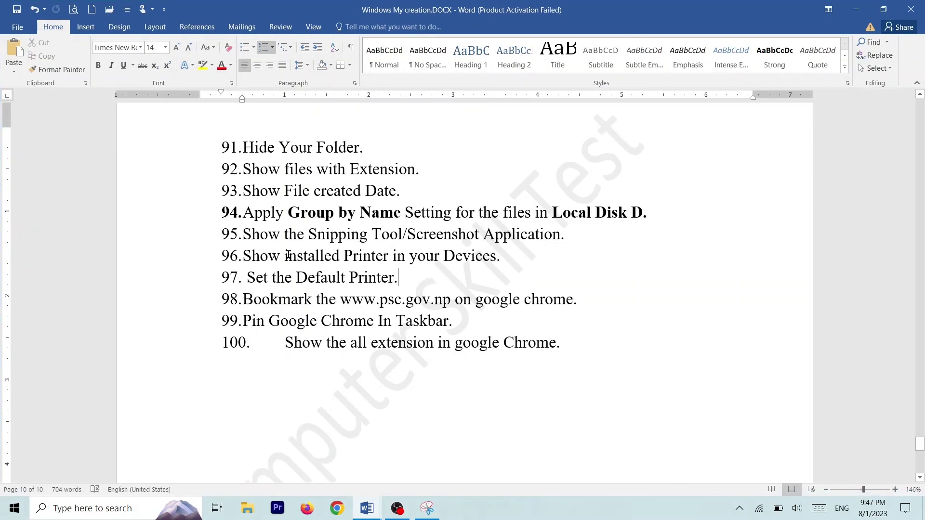
{"action": "left_click", "coordinate": [854, 7]}
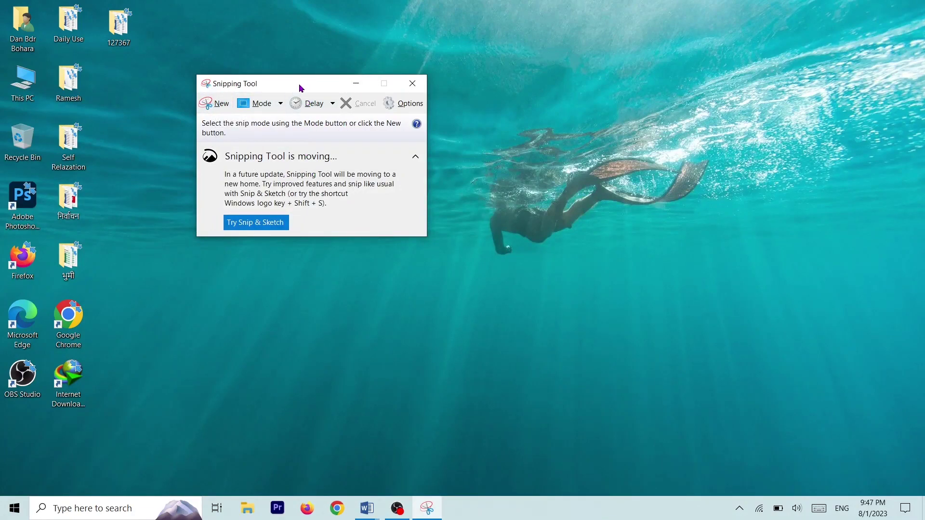
Paste the captured Snipping Tool screenshot below Q. 5 in Windows.docx and return to the desktop.
{"action": "mouse_move", "coordinate": [366, 508]}
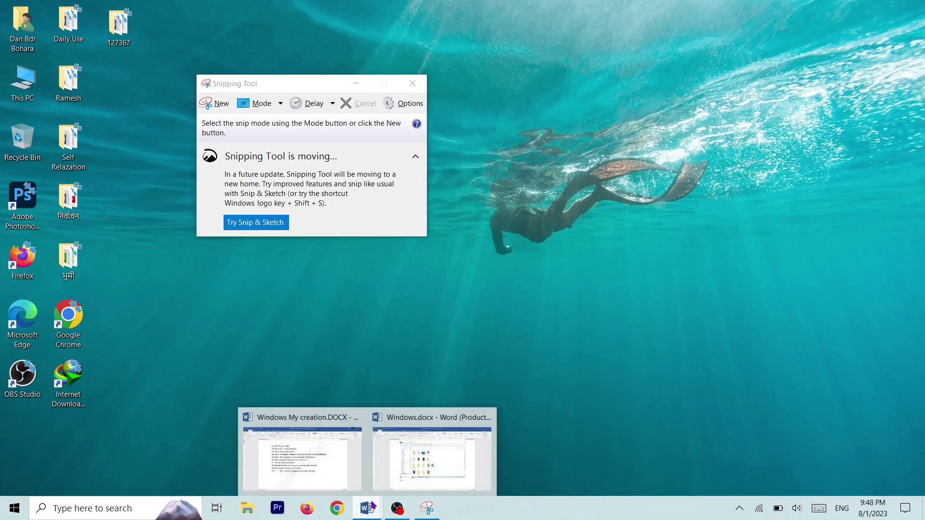
{"action": "left_click", "coordinate": [436, 459]}
{"action": "scroll", "coordinate": [435, 455], "scroll_direction": "down", "scroll_amount": 3}
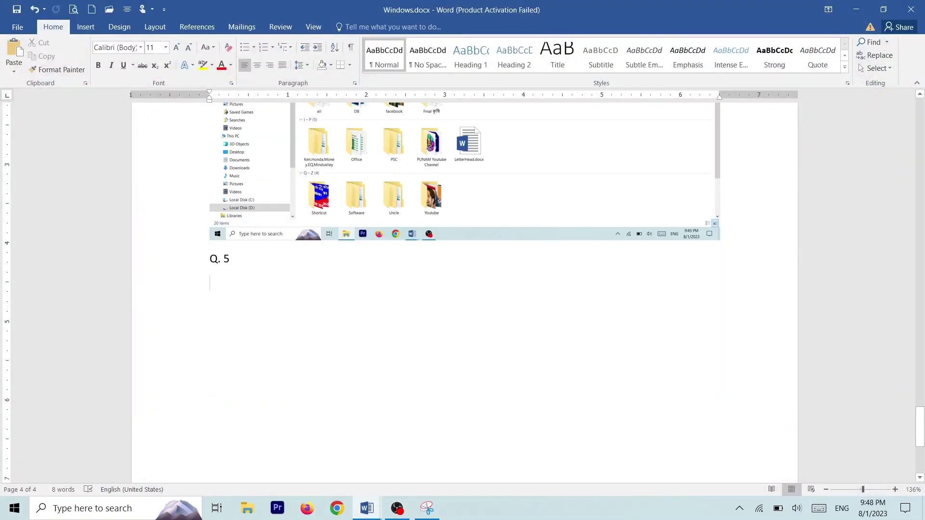
{"action": "key", "text": "ctrl+v"}
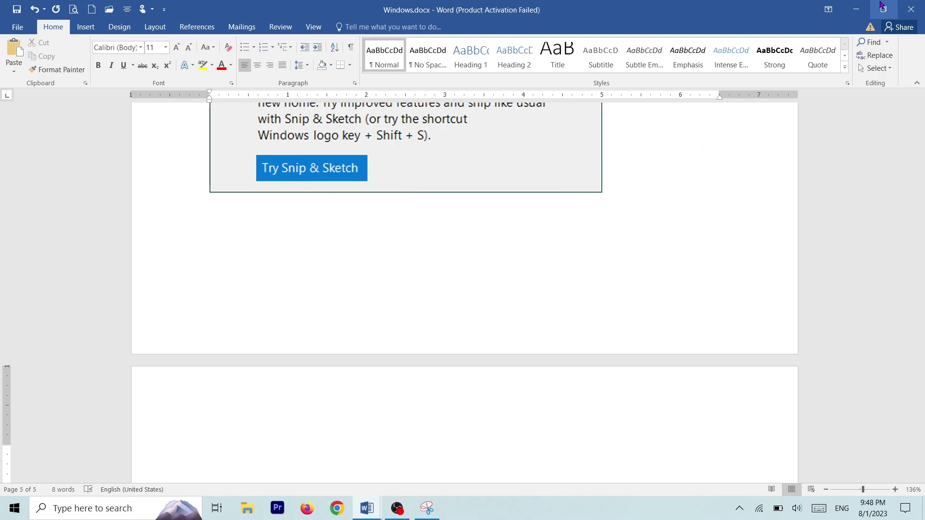
{"action": "left_click", "coordinate": [855, 9]}
Move the Snipping Tool window closer to the desktop icons and capture a rectangular snip of the wallpaper around the diver.
{"action": "left_click_drag", "start_coordinate": [291, 84], "coordinate": [247, 64]}
{"action": "left_click", "coordinate": [178, 84]}
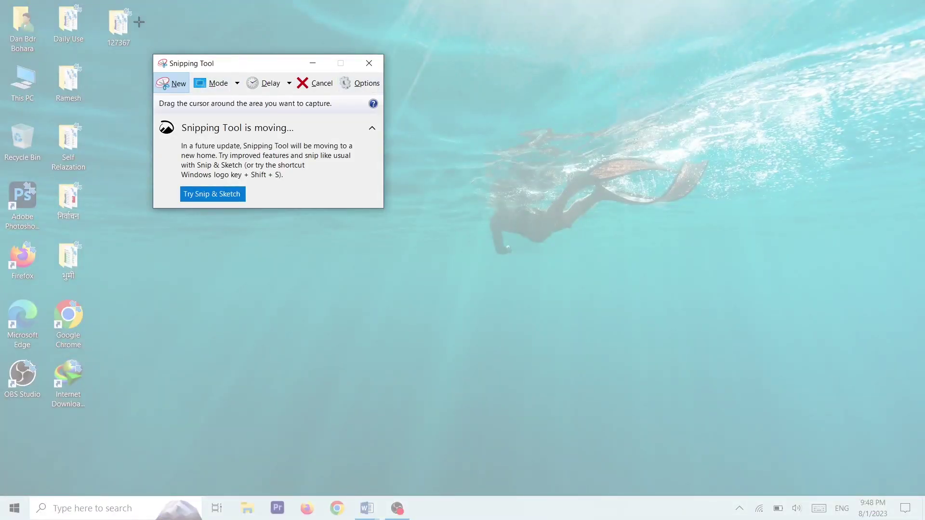
{"action": "left_click_drag", "start_coordinate": [428, 81], "coordinate": [513, 158]}
{"action": "left_click_drag", "start_coordinate": [670, 251], "coordinate": [854, 340]}
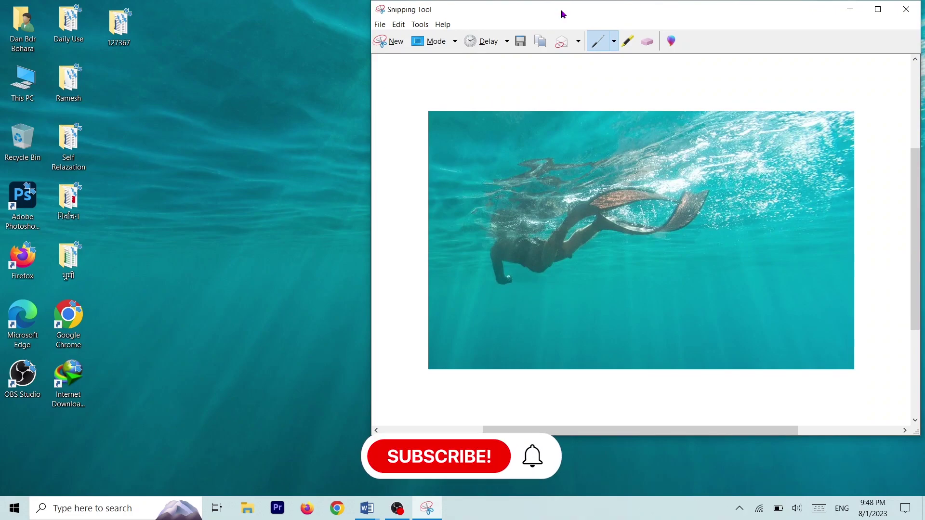
Reposition the snip's window and draw a diagonal yellow highlighter stroke across the diver's upper body.
{"action": "left_click_drag", "start_coordinate": [562, 12], "coordinate": [343, 70]}
{"action": "double_click", "coordinate": [344, 70]}
{"action": "left_click_drag", "start_coordinate": [519, 6], "coordinate": [457, 46]}
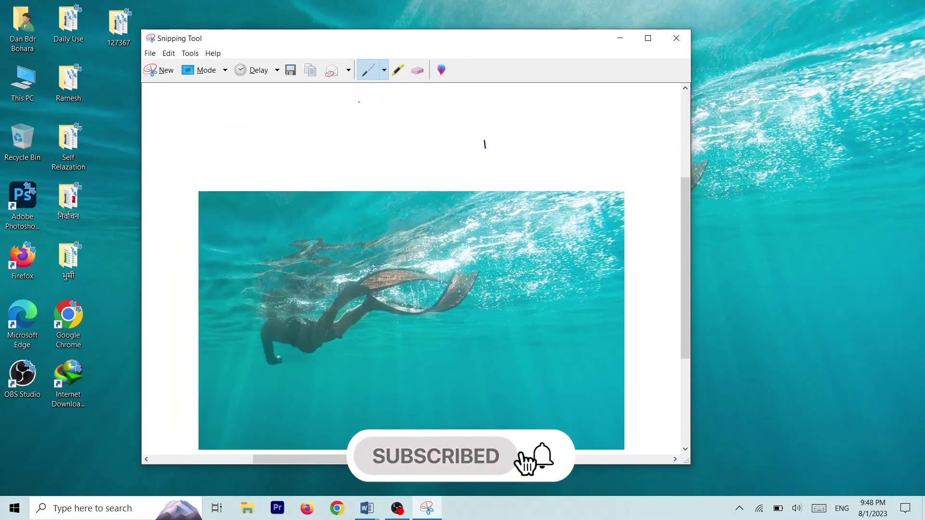
{"action": "left_click", "coordinate": [398, 72]}
{"action": "left_click_drag", "start_coordinate": [328, 219], "coordinate": [265, 289]}
{"action": "scroll", "coordinate": [264, 288], "scroll_direction": "down", "scroll_amount": 2}
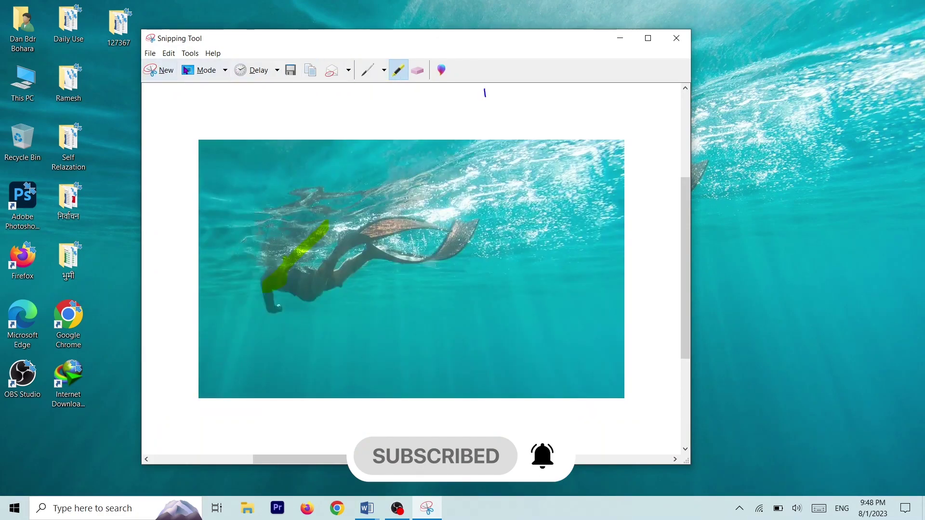
Copy the highlighted diver snip and paste it on the blank page 5 of Windows.docx.
{"action": "left_click", "coordinate": [150, 53]}
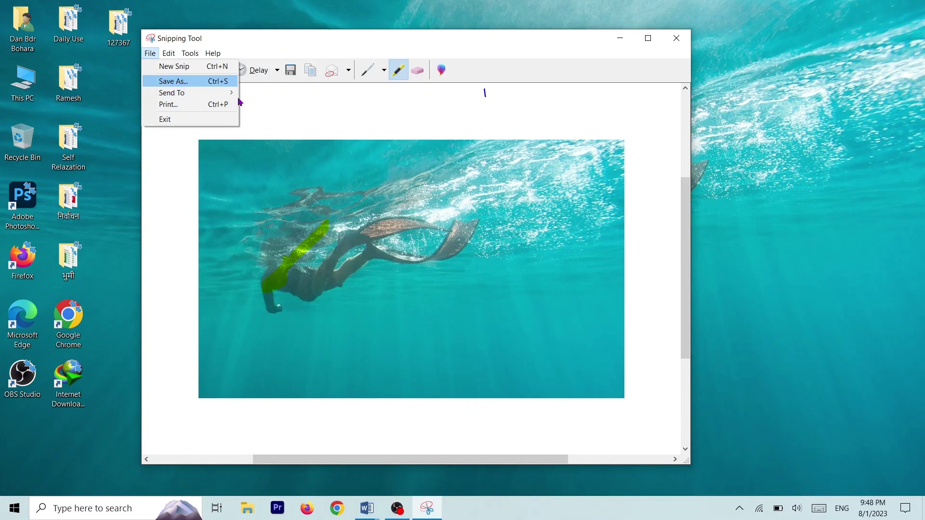
{"action": "left_click", "coordinate": [409, 173]}
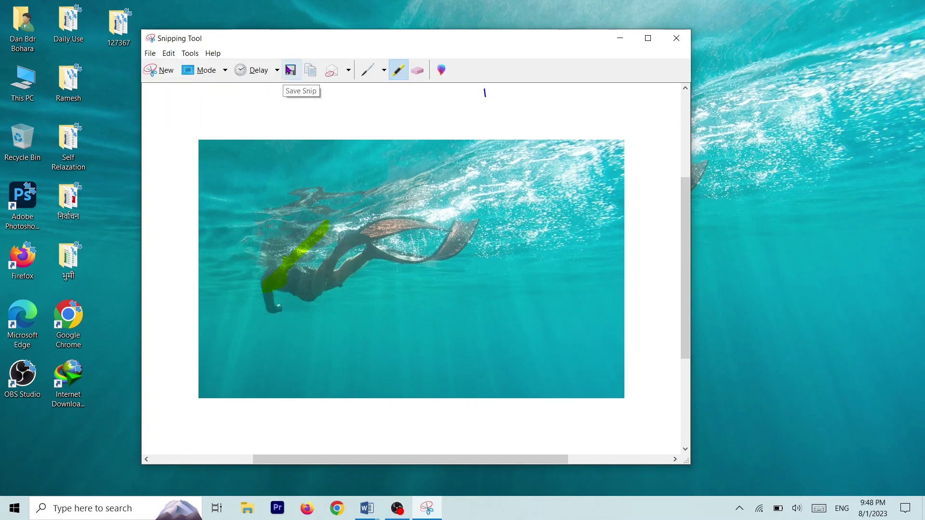
{"action": "left_click", "coordinate": [312, 71]}
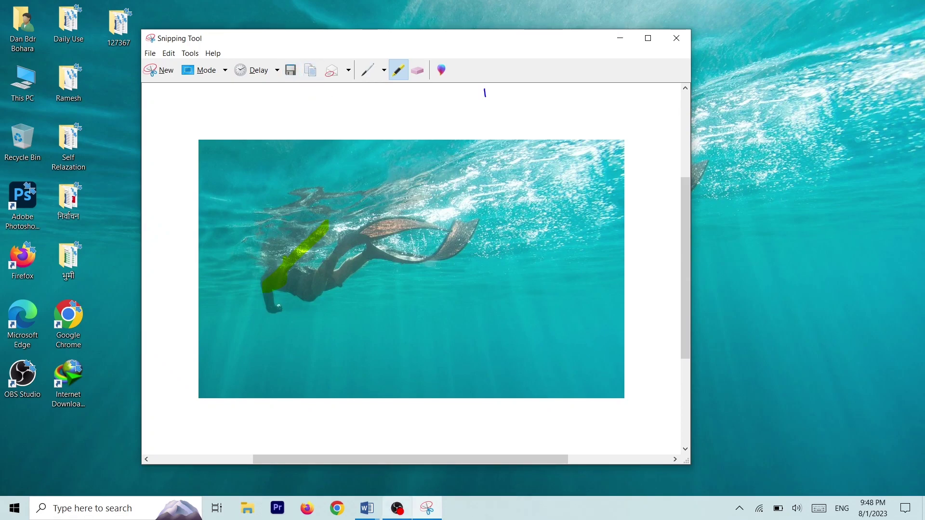
{"action": "left_click", "coordinate": [366, 507]}
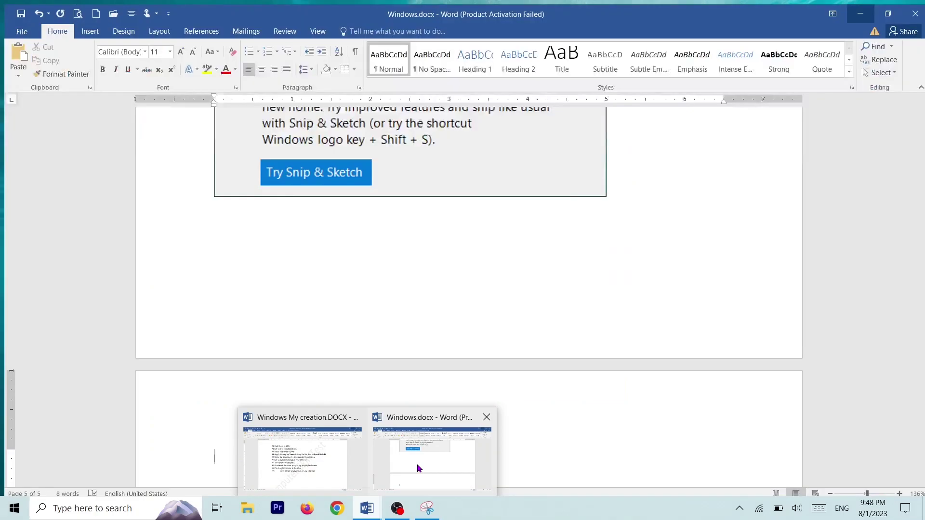
{"action": "mouse_move", "coordinate": [305, 470]}
{"action": "left_click", "coordinate": [409, 465]}
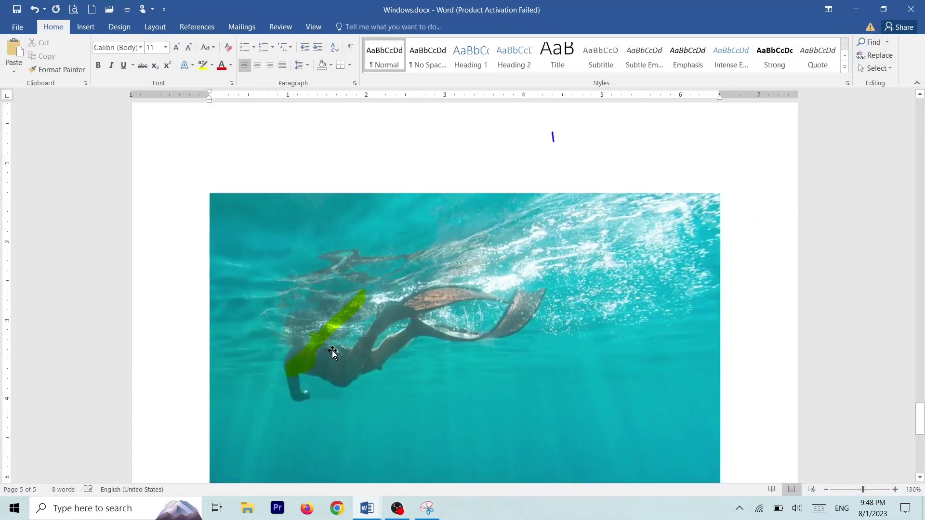
Delete the pasted diver snip from Windows.docx and return to the Snipping Tool.
{"action": "left_click", "coordinate": [444, 305]}
{"action": "key", "text": "Delete"}
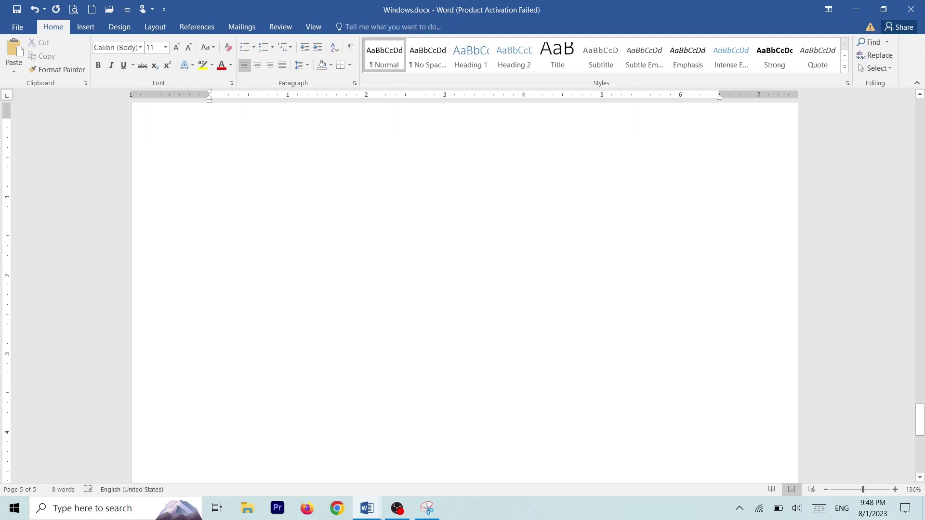
{"action": "left_click", "coordinate": [857, 8]}
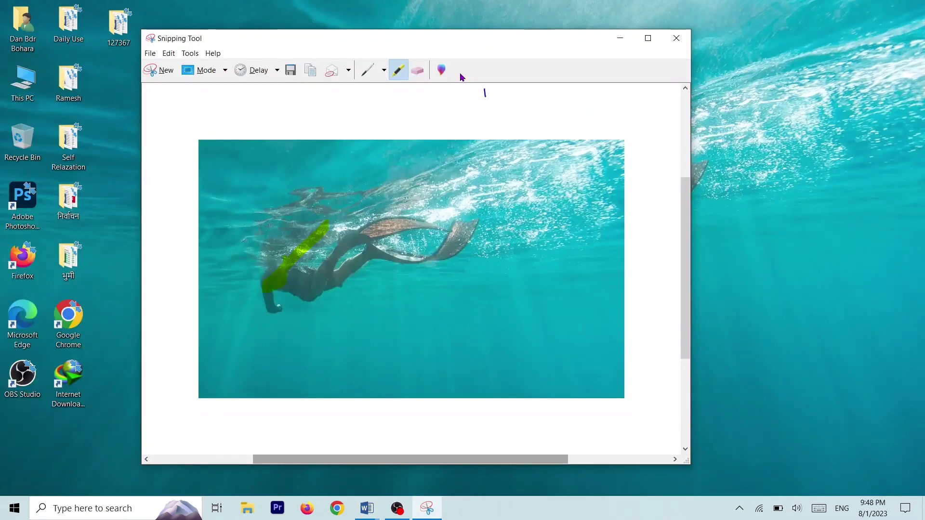
Capture a new rectangular snip covering the desktop icons and close the Snipping Tool.
{"action": "left_click", "coordinate": [162, 73]}
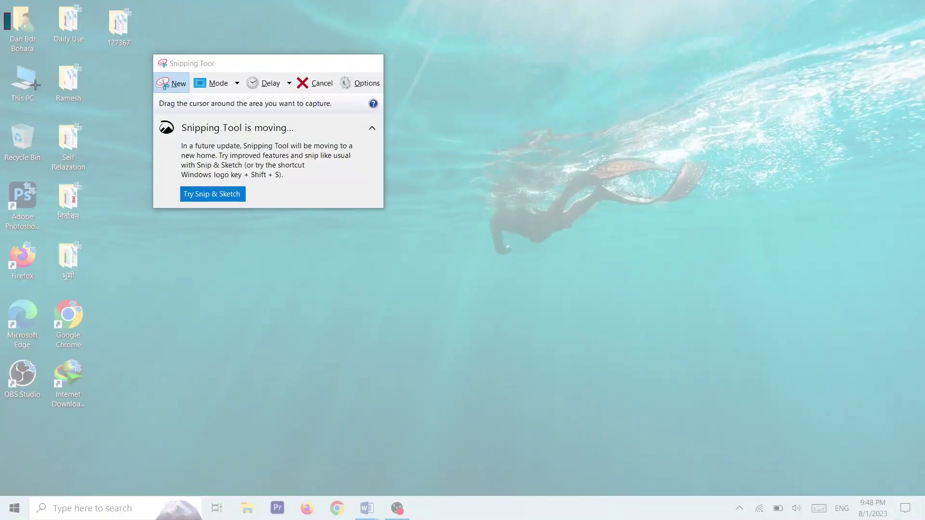
{"action": "left_click_drag", "start_coordinate": [4, 13], "coordinate": [432, 416]}
{"action": "scroll", "coordinate": [127, 174], "scroll_direction": "down", "scroll_amount": 1}
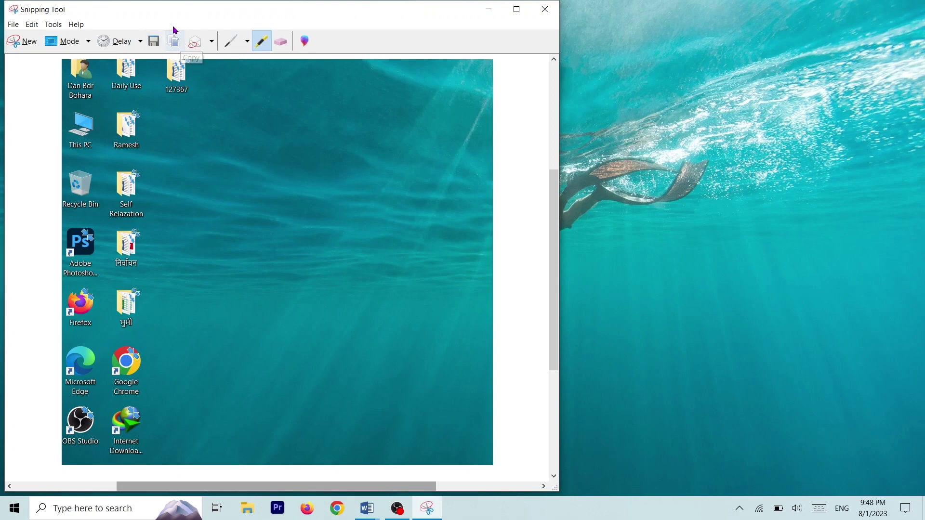
{"action": "left_click", "coordinate": [538, 10]}
{"action": "left_click", "coordinate": [333, 259]}
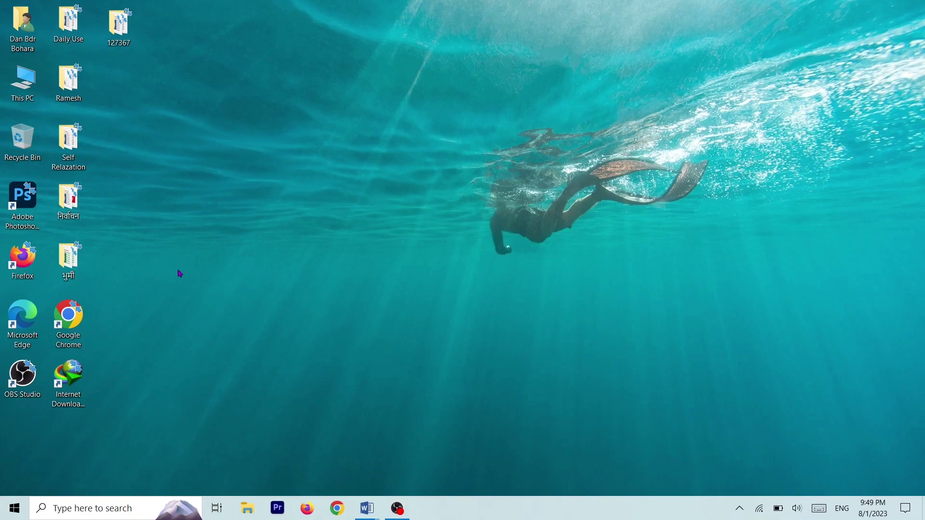
Capture a rectangular Snip & Sketch screenshot of the desktop icon area to the clipboard.
{"action": "key", "text": "super+shift+s"}
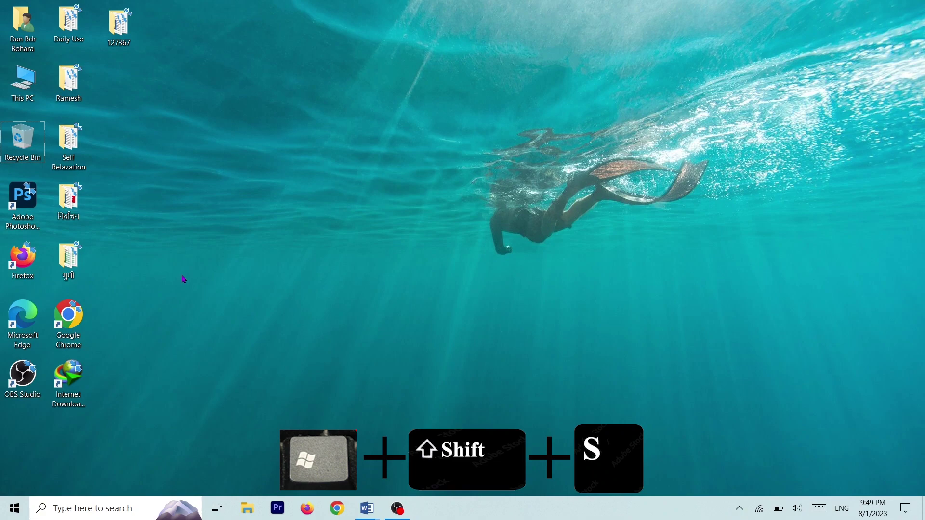
{"action": "key", "text": "super+shift+s"}
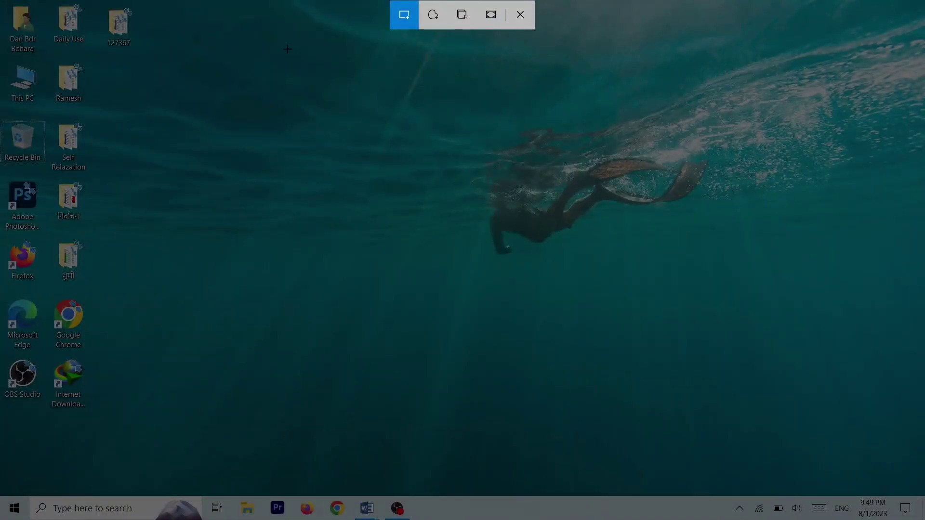
{"action": "mouse_move", "coordinate": [4, 12]}
{"action": "left_mouse_down"}
{"action": "mouse_move", "coordinate": [206, 173]}
{"action": "mouse_move", "coordinate": [285, 260]}
{"action": "mouse_move", "coordinate": [447, 344]}
{"action": "left_mouse_up"}
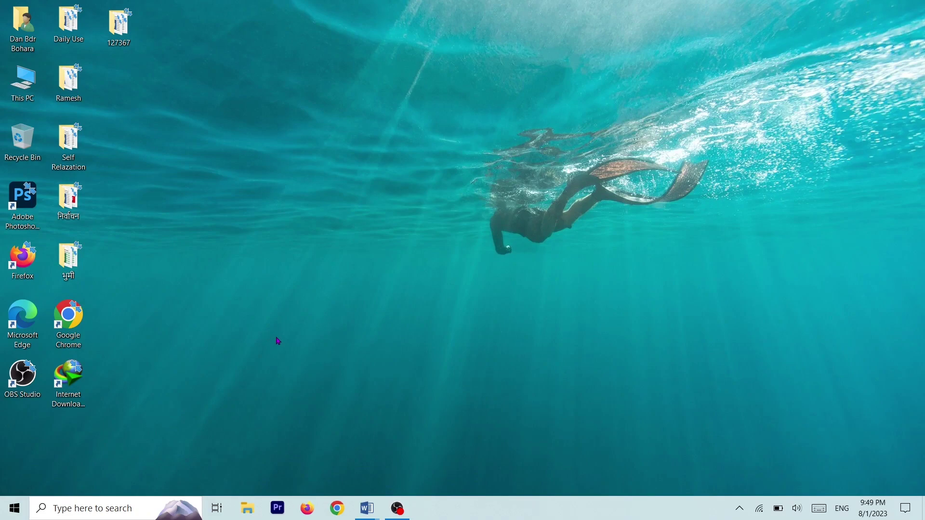
{"action": "right_click", "coordinate": [298, 114]}
{"action": "mouse_move", "coordinate": [250, 141]}
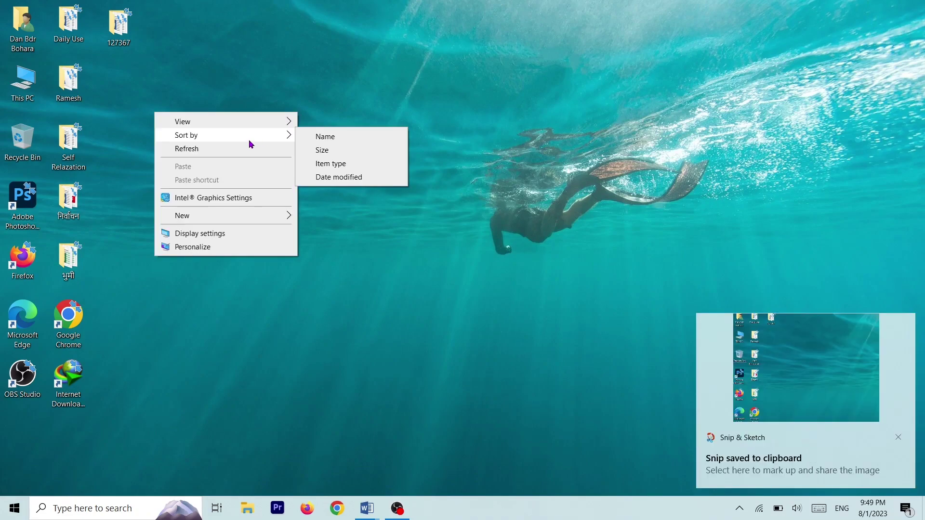
{"action": "left_click", "coordinate": [568, 289]}
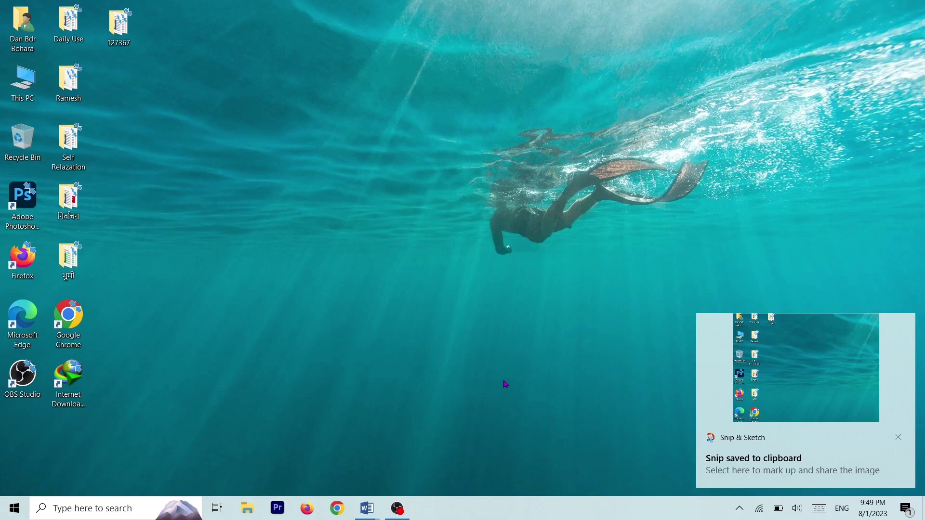
Paste the desktop icon snip on the blank page 5 of Windows.docx and review it.
{"action": "mouse_move", "coordinate": [366, 506]}
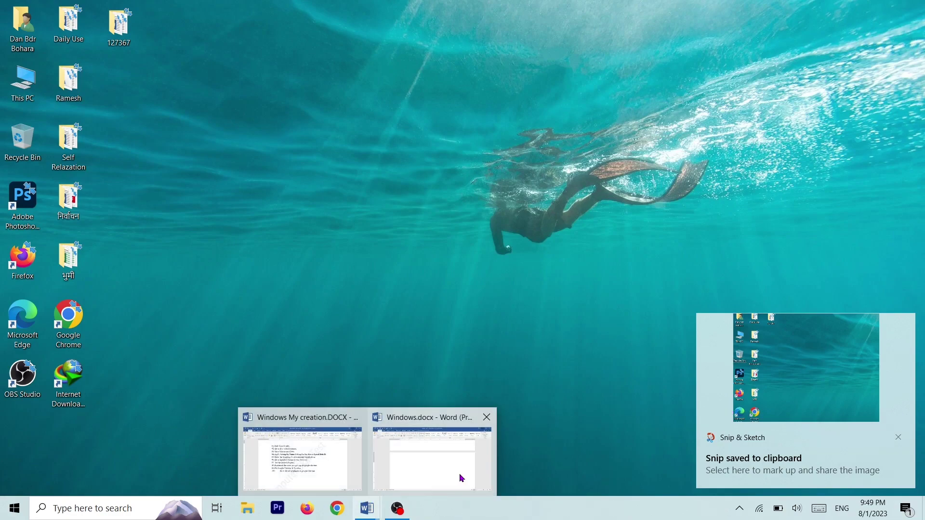
{"action": "left_click", "coordinate": [405, 458]}
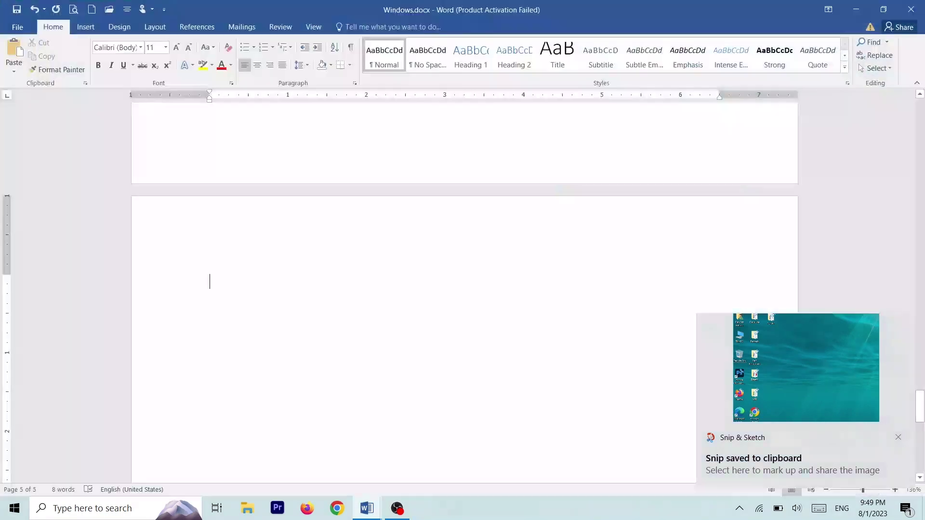
{"action": "key", "text": "ctrl+v"}
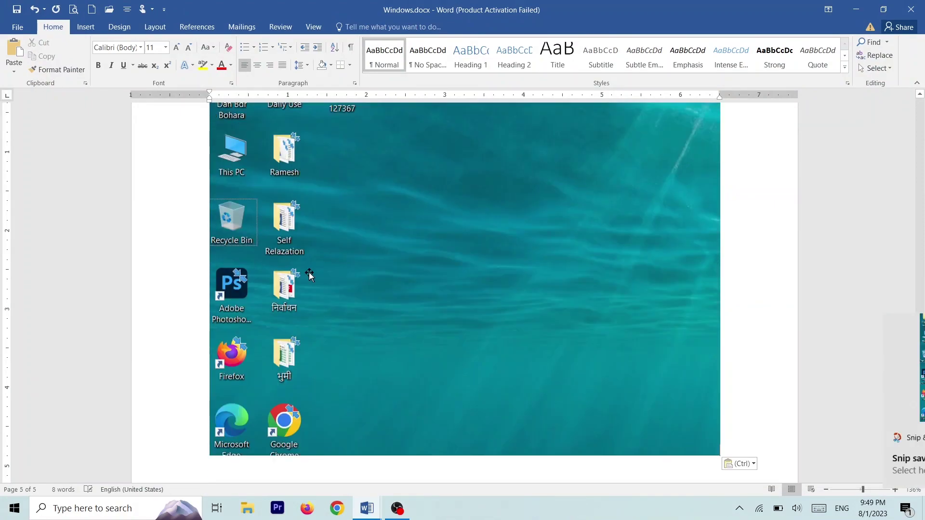
{"action": "scroll", "coordinate": [380, 273], "scroll_direction": "up", "scroll_amount": 3}
{"action": "scroll", "coordinate": [379, 273], "scroll_direction": "down", "scroll_amount": 1}
Delete the pasted desktop icon snip from page 5 of the document.
{"action": "left_click", "coordinate": [388, 283]}
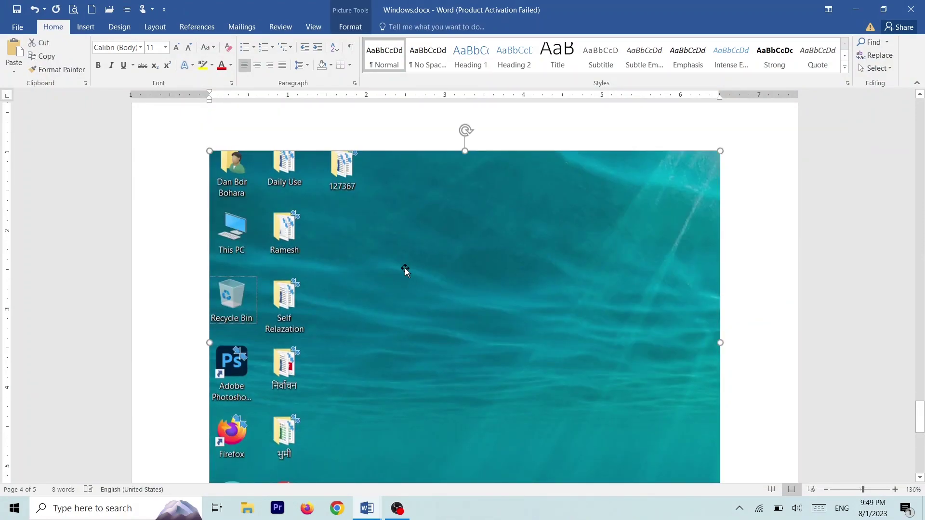
{"action": "scroll", "coordinate": [404, 268], "scroll_direction": "down", "scroll_amount": 3}
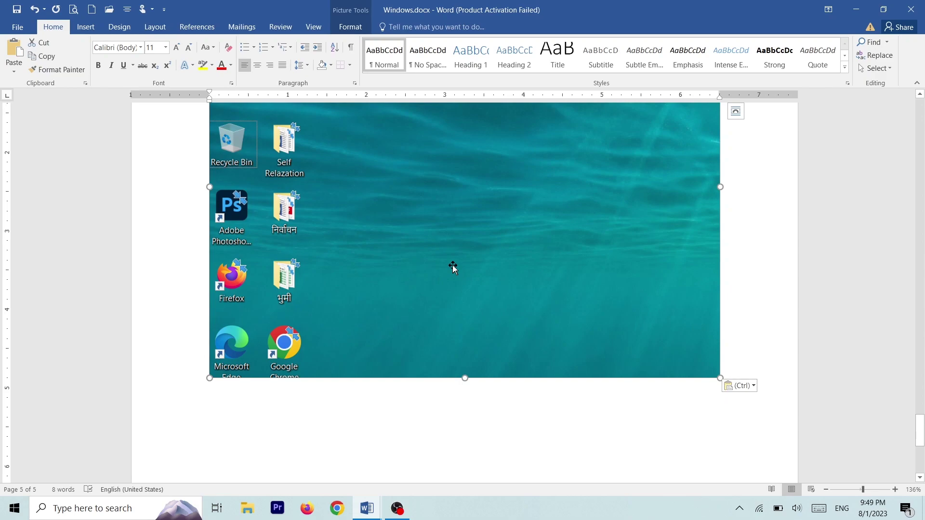
{"action": "key", "text": "Delete"}
{"action": "scroll", "coordinate": [405, 260], "scroll_direction": "up", "scroll_amount": 3}
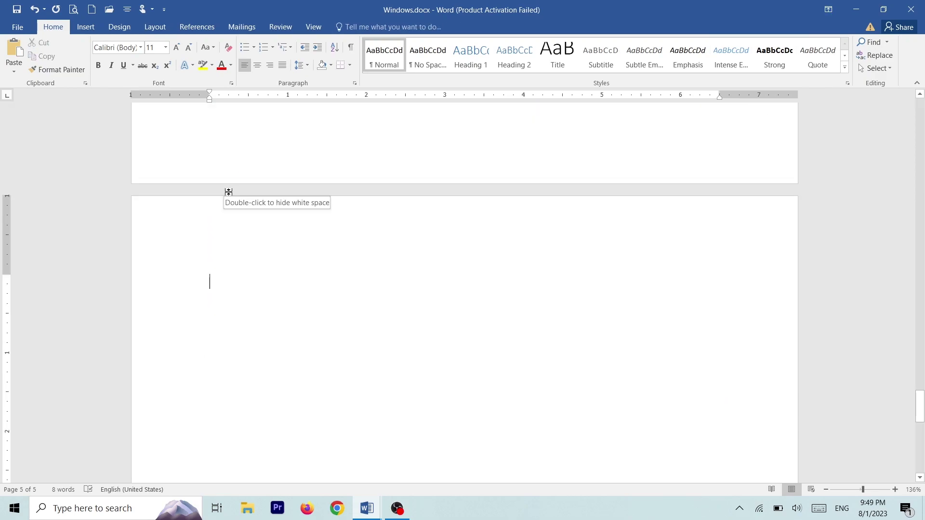
Capture a rectangular Snip & Sketch screenshot of part of Word's ribbon and paste it on page 5 of Windows.docx.
{"action": "key", "text": "super+shift+s"}
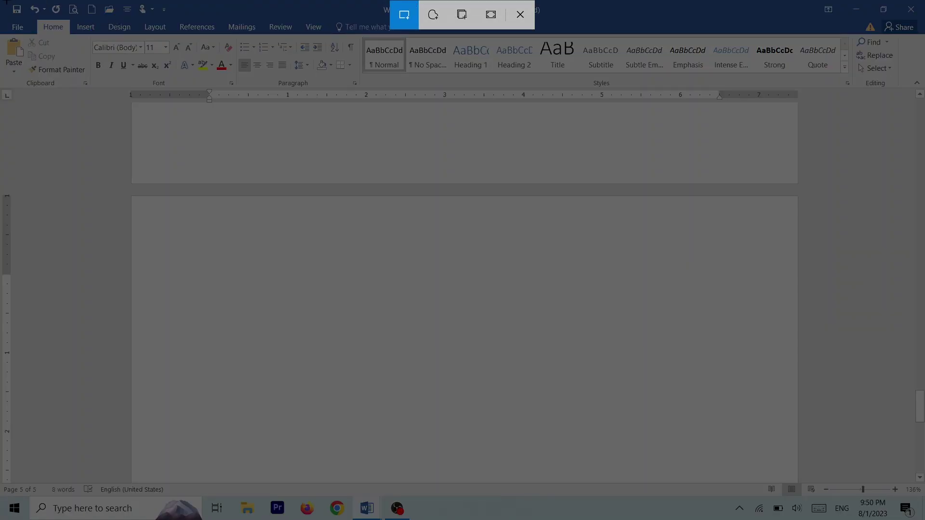
{"action": "mouse_move", "coordinate": [5, 2]}
{"action": "left_mouse_down"}
{"action": "mouse_move", "coordinate": [94, 55]}
{"action": "mouse_move", "coordinate": [487, 126]}
{"action": "mouse_move", "coordinate": [552, 112]}
{"action": "mouse_move", "coordinate": [557, 96]}
{"action": "mouse_move", "coordinate": [571, 102]}
{"action": "left_mouse_up"}
{"action": "left_click", "coordinate": [363, 251]}
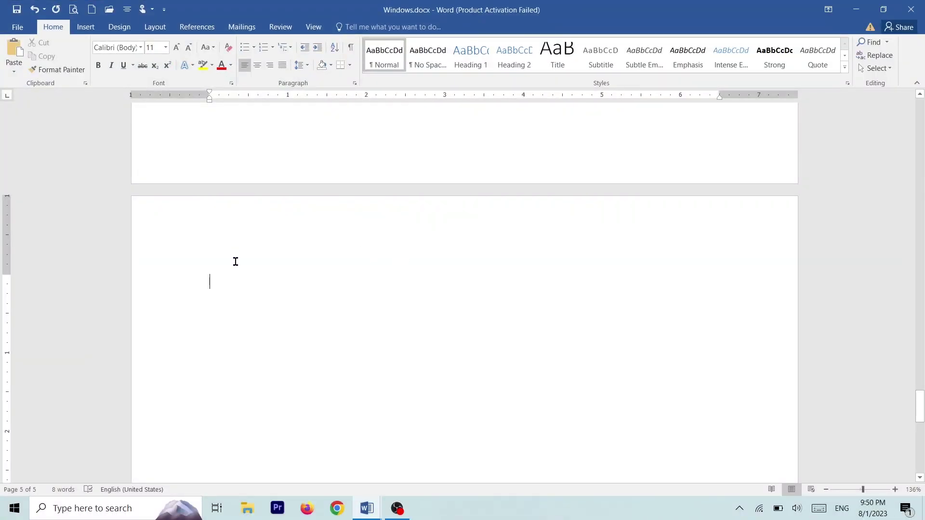
{"action": "scroll", "coordinate": [231, 254], "scroll_direction": "down", "scroll_amount": 3}
{"action": "scroll", "coordinate": [462, 289], "scroll_direction": "up", "scroll_amount": 3}
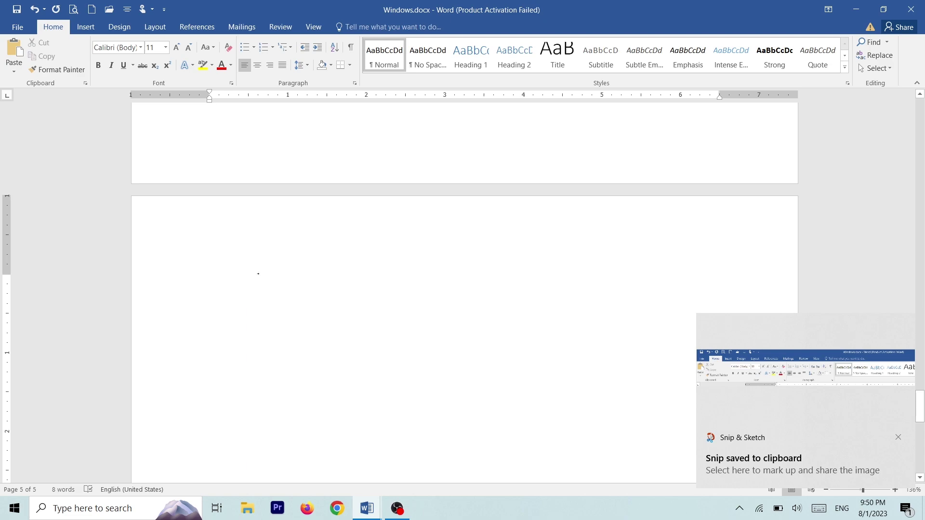
{"action": "key", "text": "ctrl+v"}
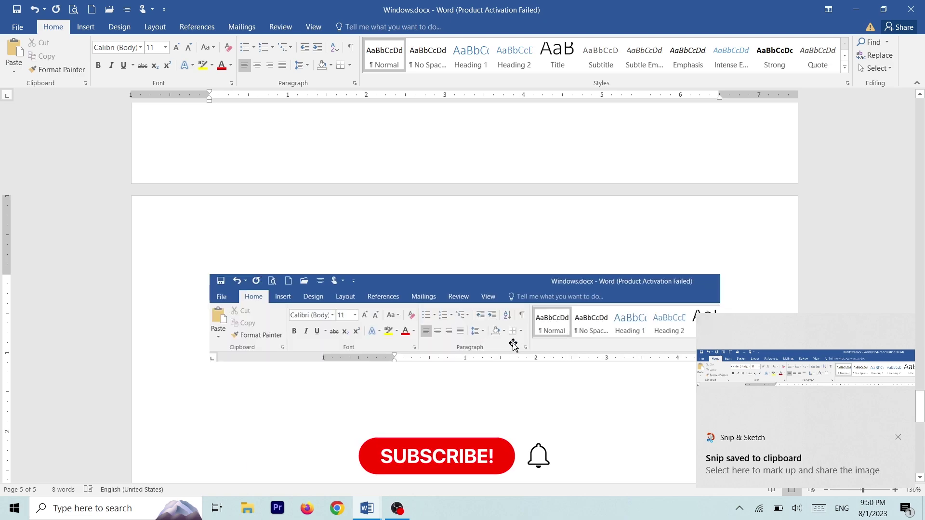
Delete the pasted Word ribbon snip from page 5 of Windows.docx.
{"action": "left_click", "coordinate": [443, 318]}
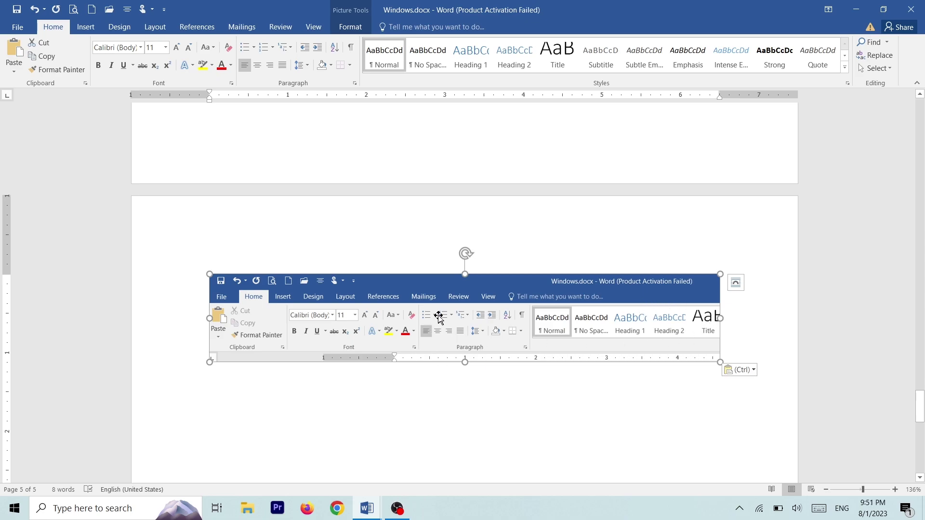
{"action": "key", "text": "Delete"}
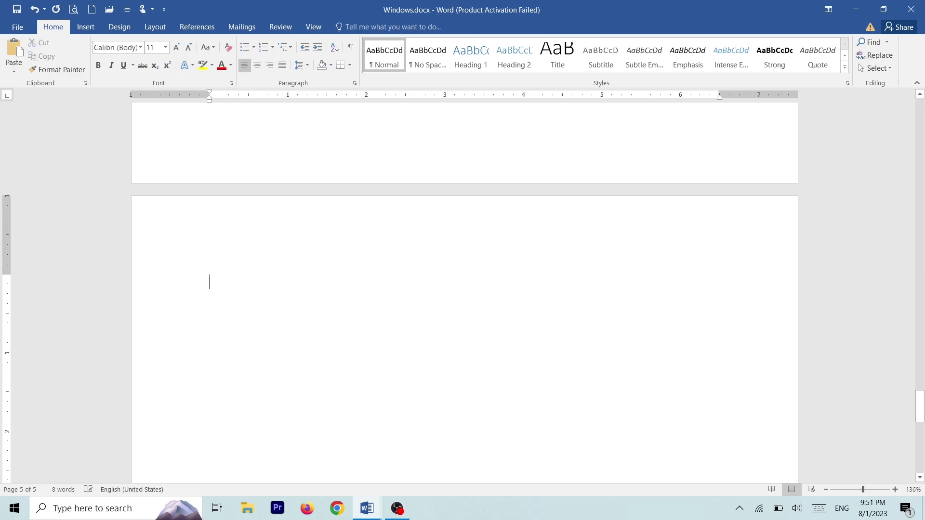
{"action": "key", "text": "ctrl+z"}
Add the label "Q. 6" on the first line of the blank page 5.
{"action": "scroll", "coordinate": [388, 316], "scroll_direction": "up", "scroll_amount": 4}
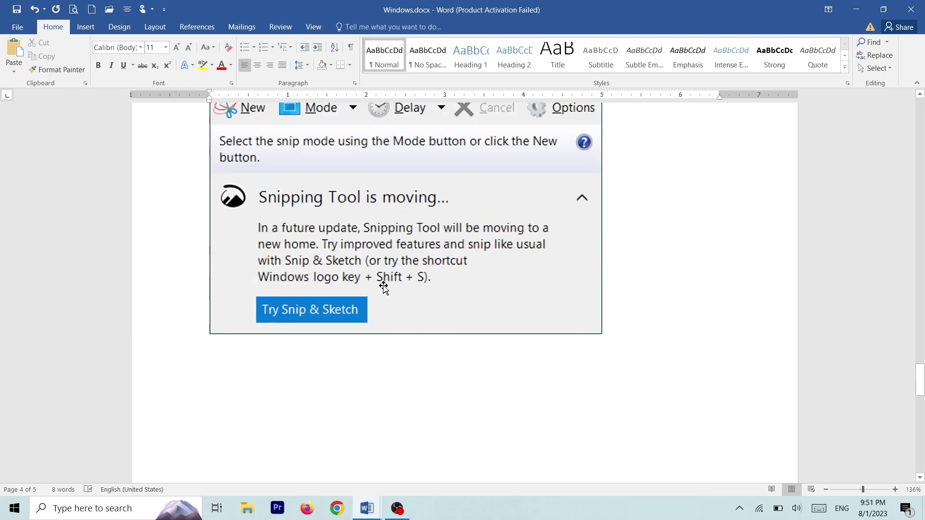
{"action": "scroll", "coordinate": [433, 320], "scroll_direction": "up", "scroll_amount": 4}
{"action": "scroll", "coordinate": [357, 275], "scroll_direction": "down", "scroll_amount": 5}
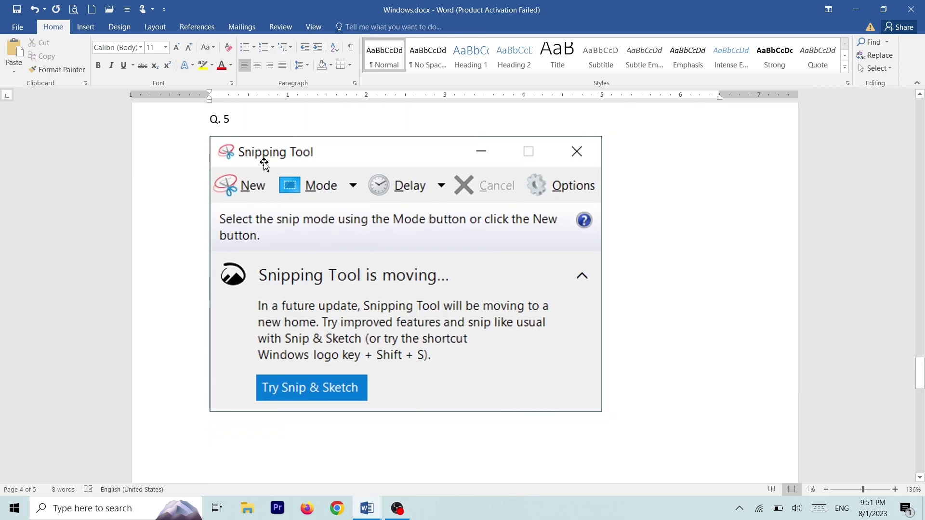
{"action": "scroll", "coordinate": [349, 298], "scroll_direction": "down", "scroll_amount": 4}
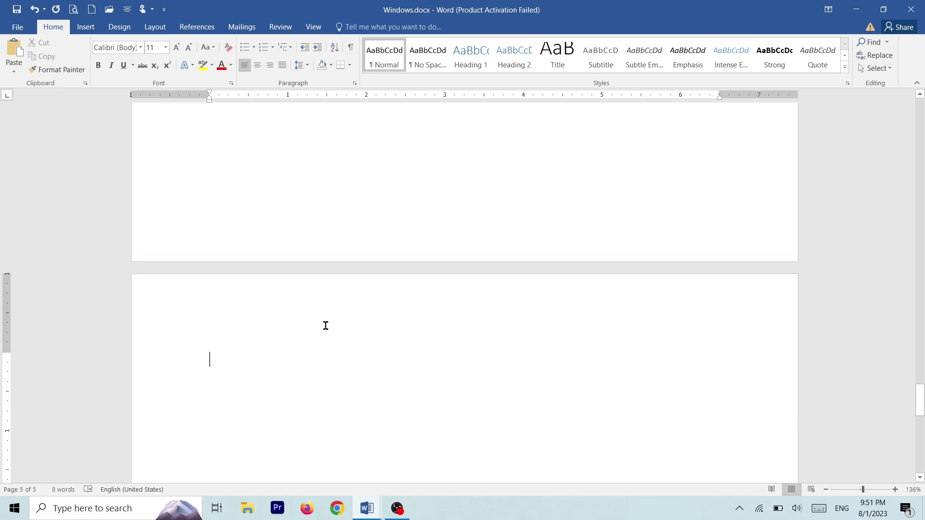
{"action": "scroll", "coordinate": [323, 325], "scroll_direction": "up", "scroll_amount": 12}
{"action": "scroll", "coordinate": [315, 323], "scroll_direction": "down", "scroll_amount": 5}
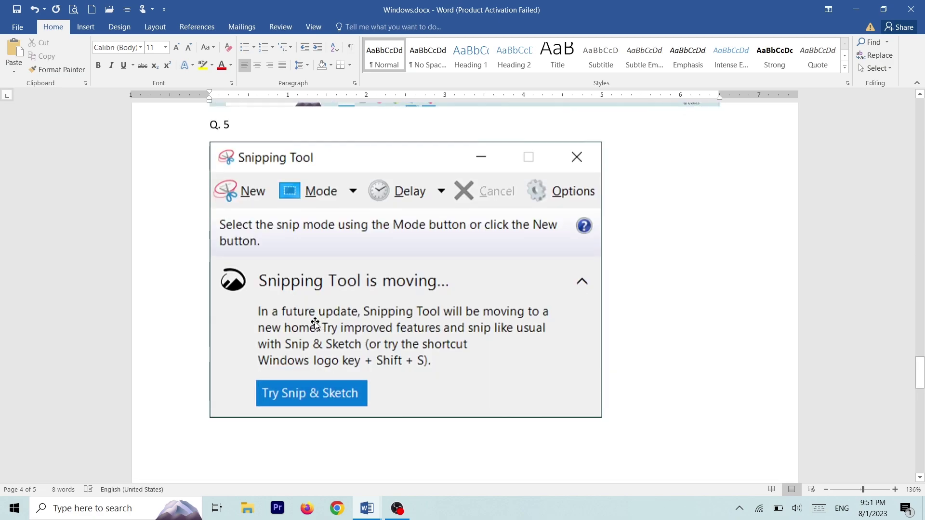
{"action": "scroll", "coordinate": [315, 323], "scroll_direction": "down", "scroll_amount": 5}
{"action": "scroll", "coordinate": [264, 397], "scroll_direction": "down", "scroll_amount": 4}
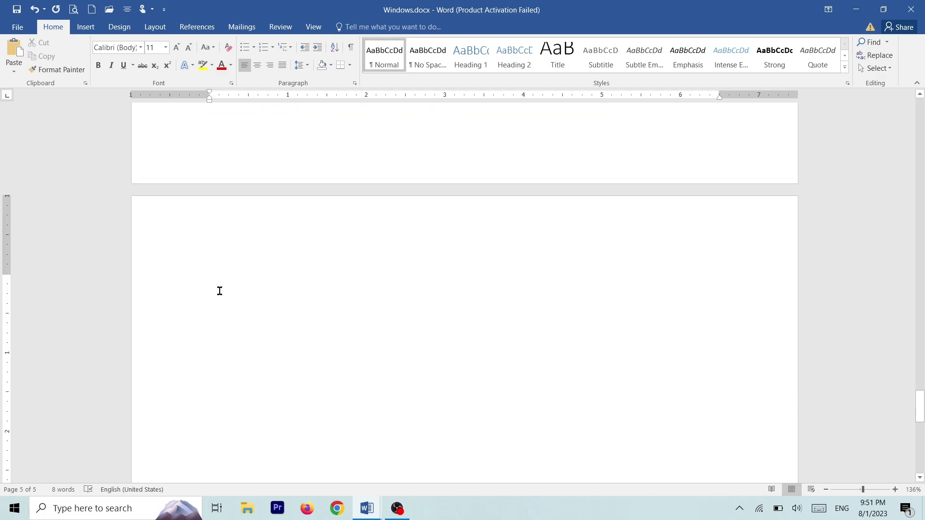
{"action": "type", "text": "Q. 6"}
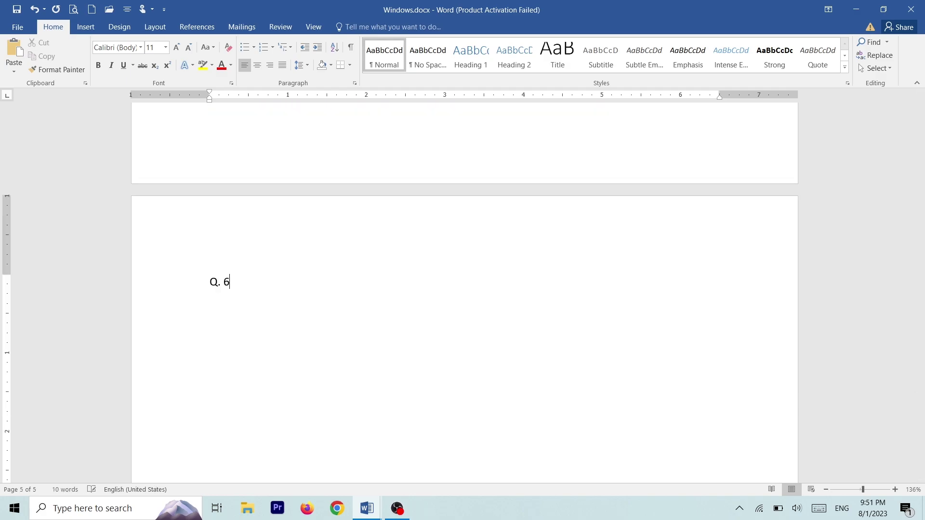
{"action": "scroll", "coordinate": [217, 242], "scroll_direction": "up", "scroll_amount": 4}
{"action": "scroll", "coordinate": [217, 241], "scroll_direction": "down", "scroll_amount": 5}
Check question 96 in Windows My creation.DOCX, then search Windows for "printer" and open the Printers & scanners settings.
{"action": "key", "text": "alt+Tab"}
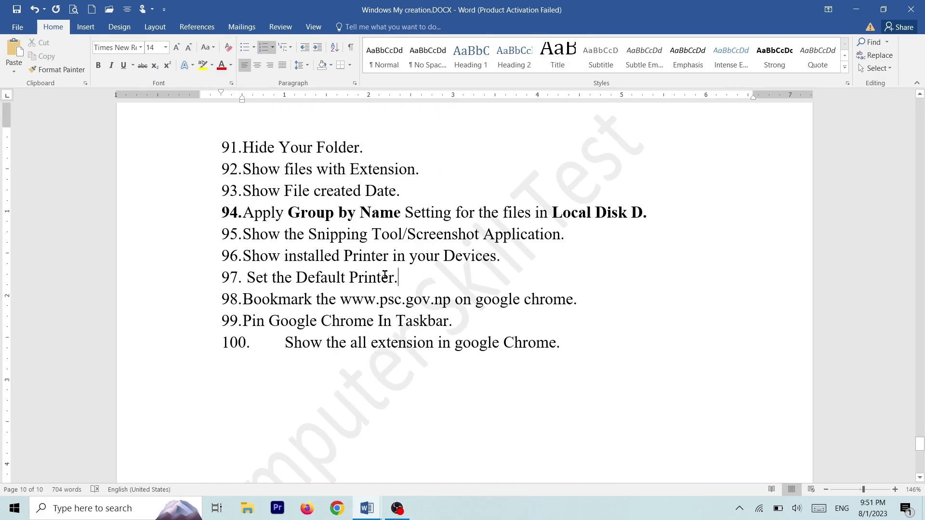
{"action": "left_click", "coordinate": [855, 9]}
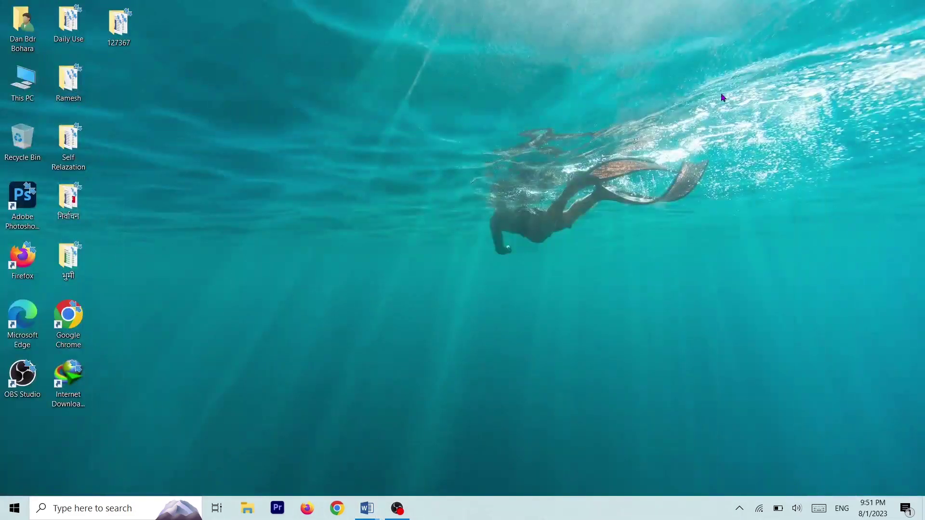
{"action": "right_click", "coordinate": [218, 389]}
{"action": "left_click", "coordinate": [294, 266]}
{"action": "key", "text": "super"}
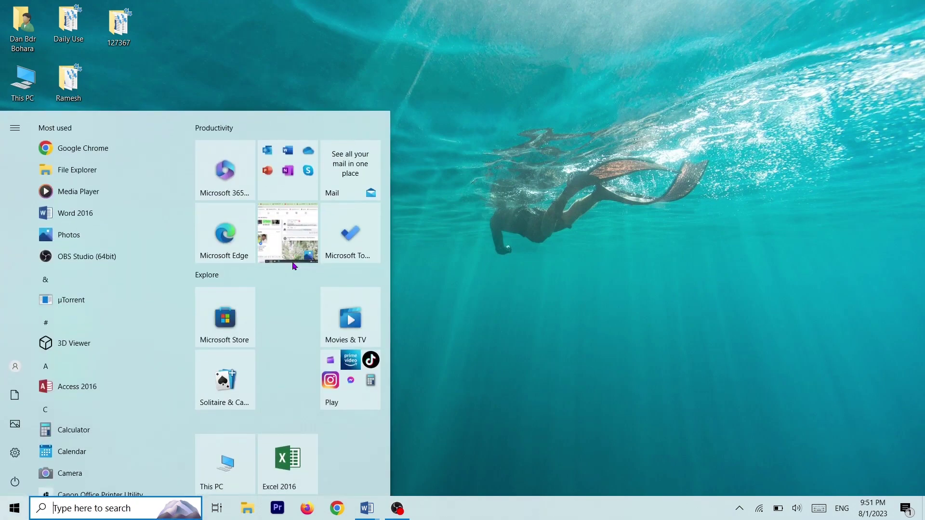
{"action": "type", "text": "printer"}
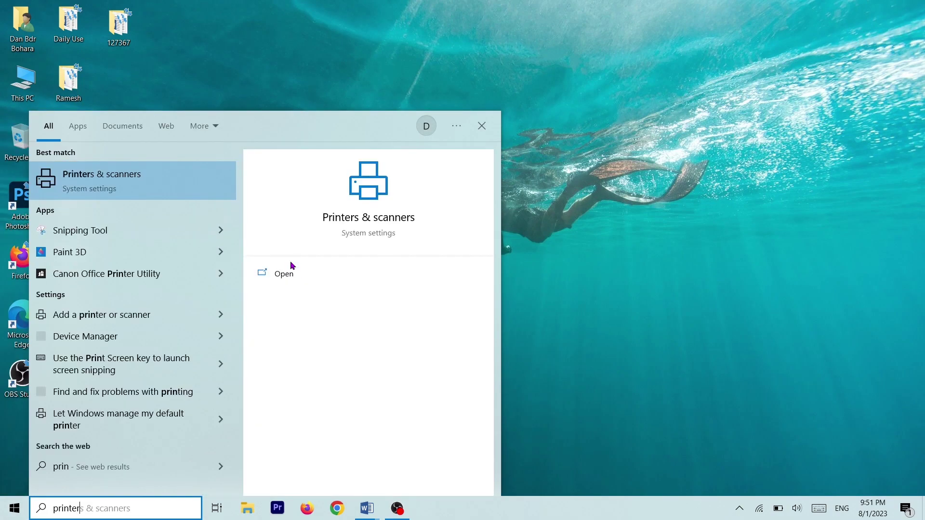
{"action": "left_click", "coordinate": [138, 190]}
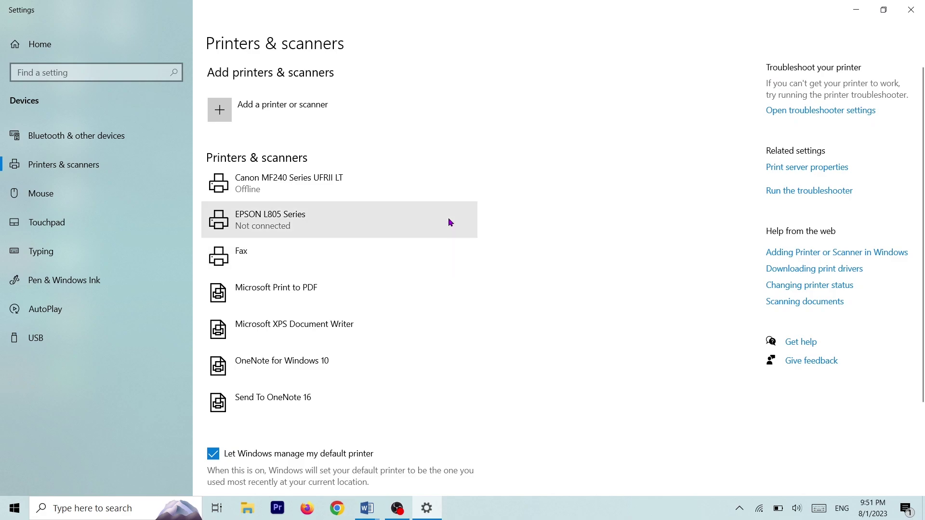
Paste the Printers & scanners screenshot under Q. 6 in Windows.docx and add the label "Q. 7" below it.
{"action": "left_click", "coordinate": [359, 501]}
{"action": "left_click", "coordinate": [404, 476]}
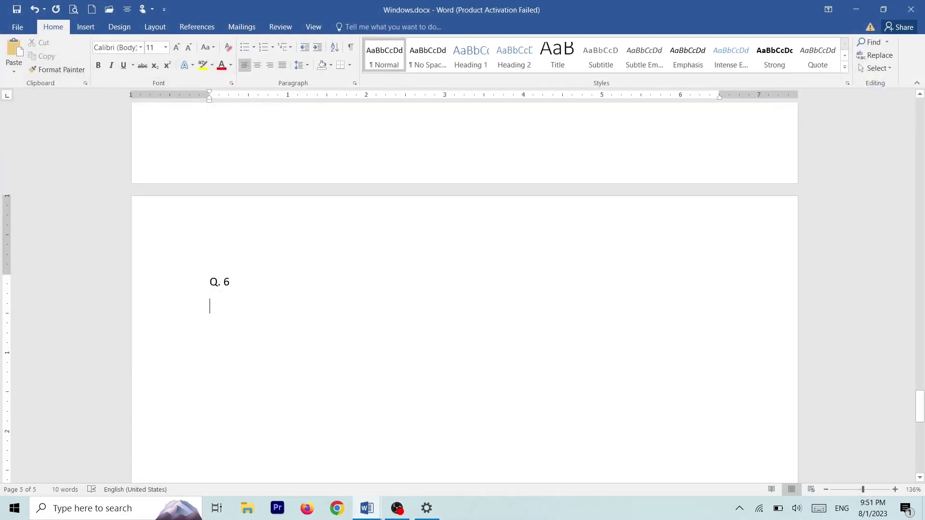
{"action": "key", "text": "ctrl+v"}
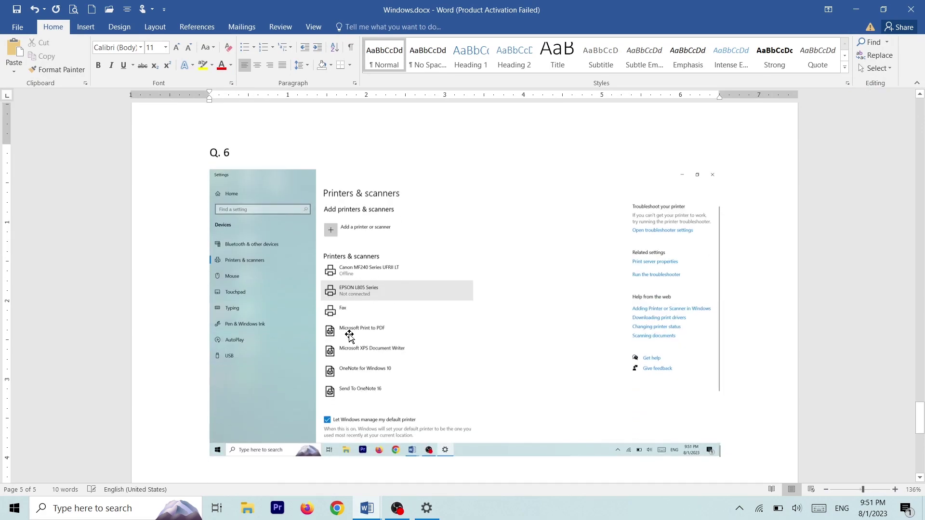
{"action": "key", "text": "Return"}
{"action": "type", "text": "Q. 7"}
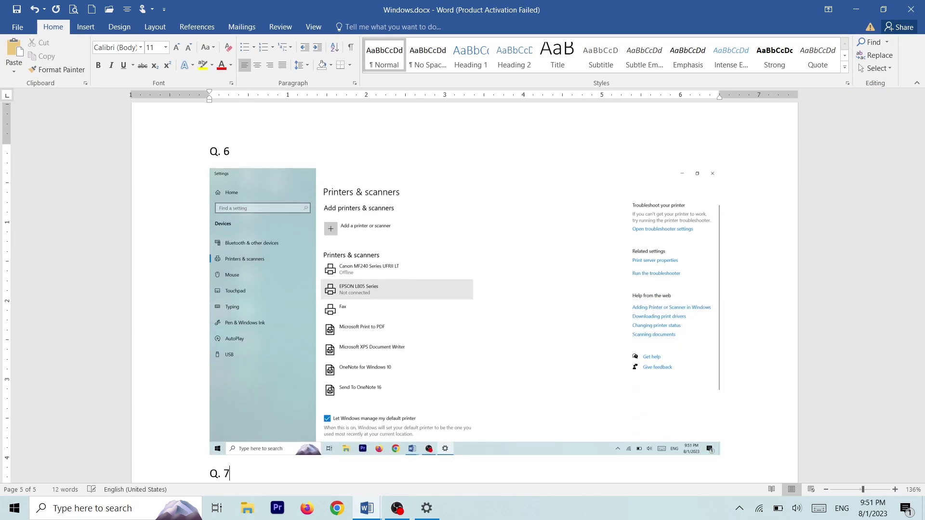
Read question 97 in Windows My creation.DOCX, minimize both documents and bring back the Printers & scanners settings.
{"action": "key", "text": "alt+Tab"}
{"action": "left_click_drag", "start_coordinate": [247, 276], "coordinate": [398, 277]}
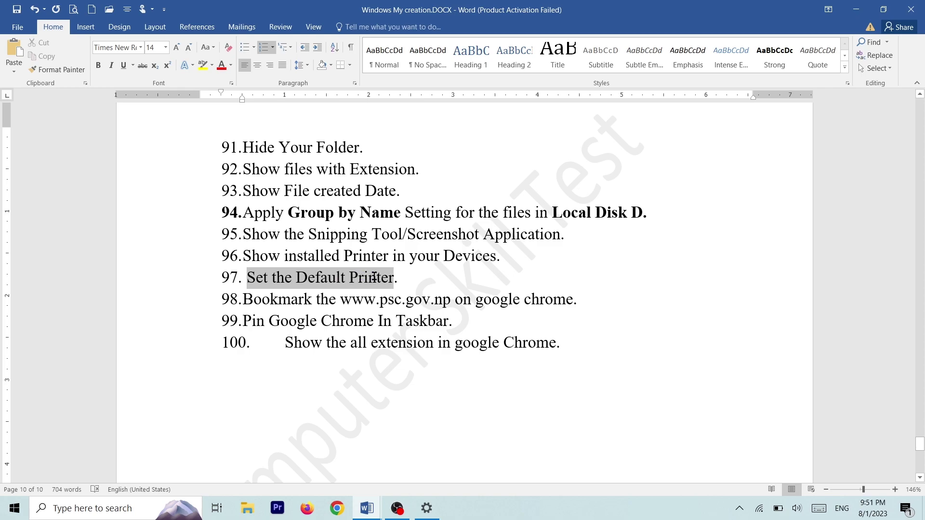
{"action": "left_click", "coordinate": [439, 270]}
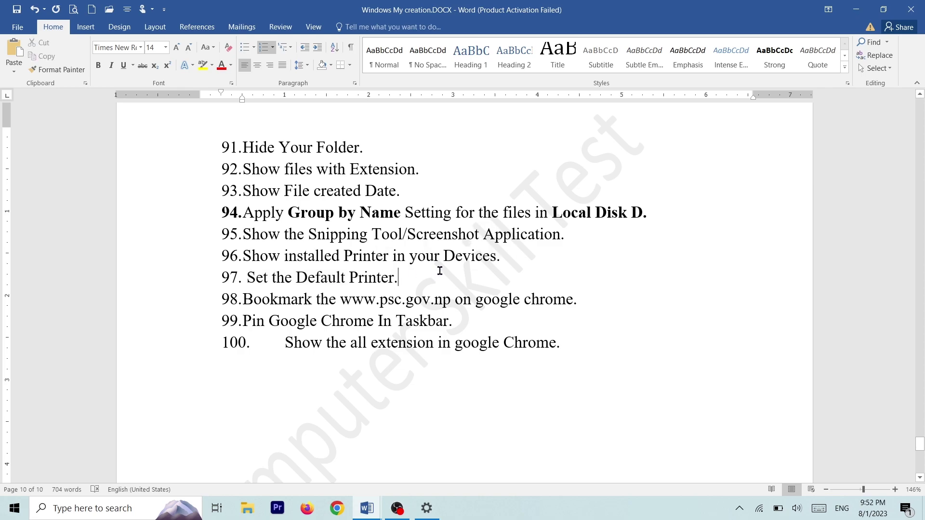
{"action": "left_click", "coordinate": [855, 9]}
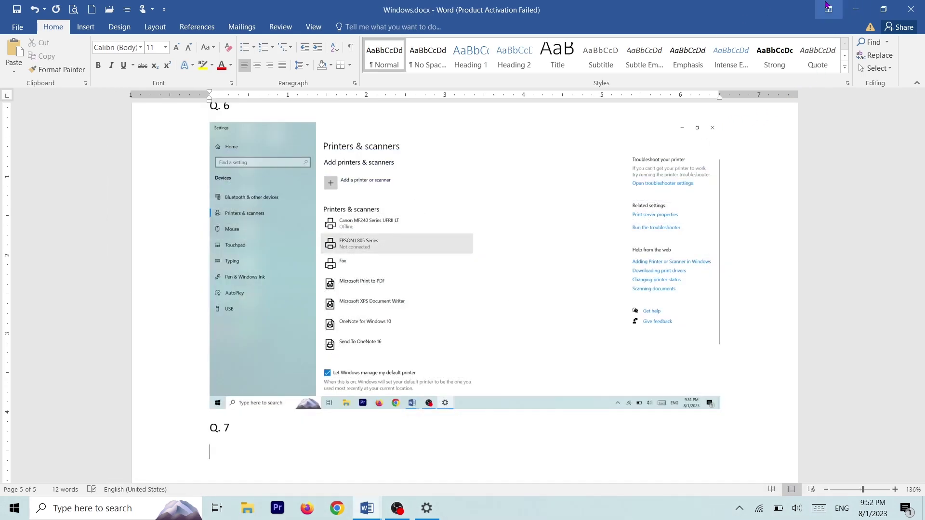
{"action": "left_click", "coordinate": [855, 9]}
{"action": "key", "text": "super+d"}
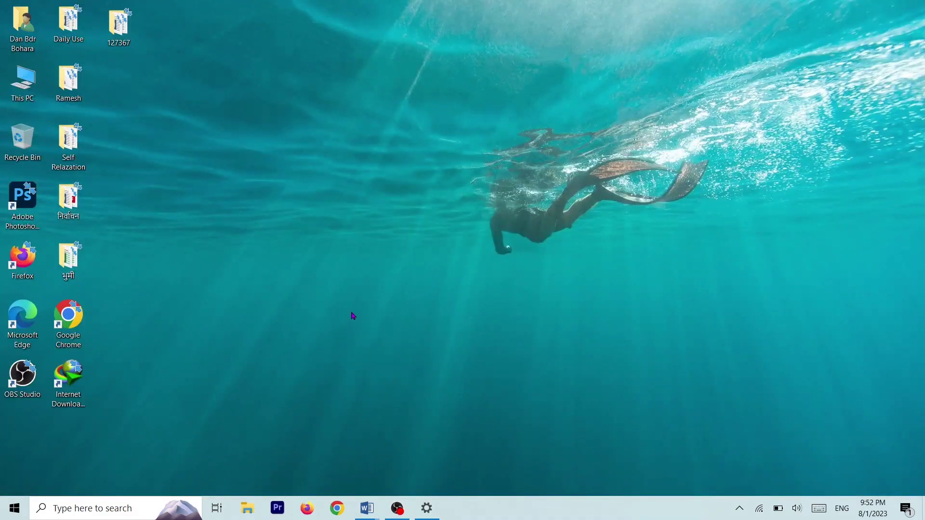
{"action": "left_click", "coordinate": [427, 507]}
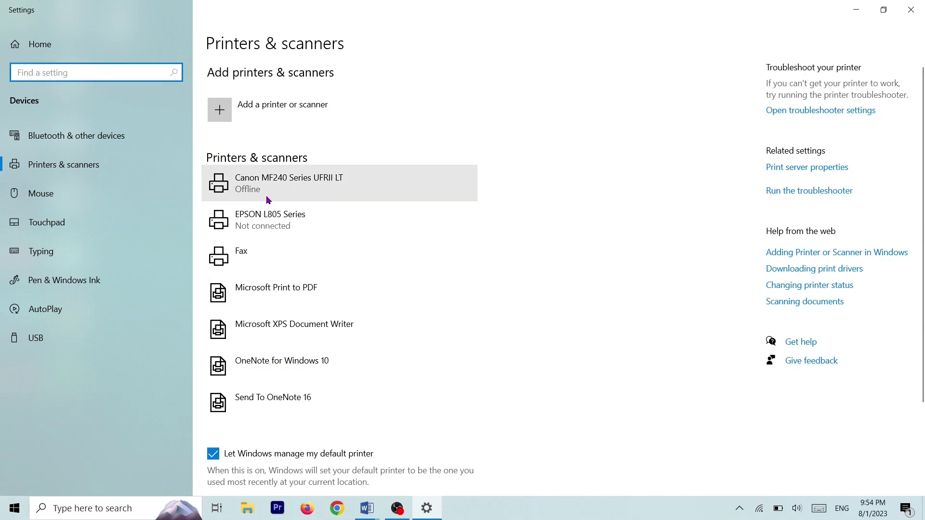
Set the Canon MF240 Series UFRII LT as the default printer from its print queue and accept the change.
{"action": "left_click", "coordinate": [287, 188]}
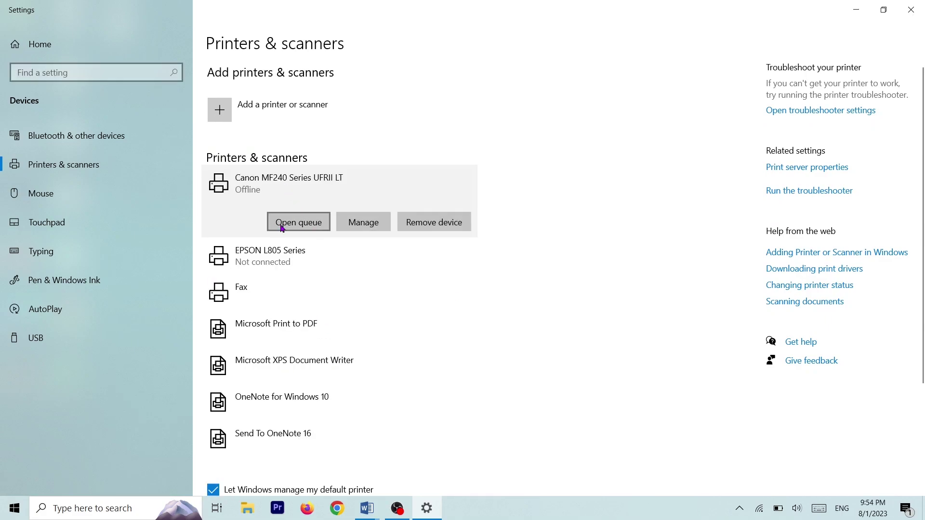
{"action": "left_click", "coordinate": [308, 226]}
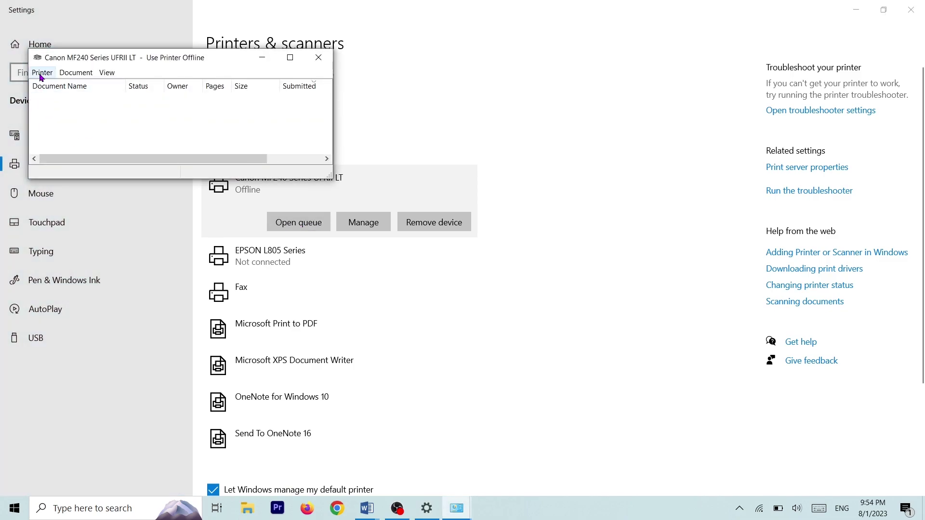
{"action": "left_click", "coordinate": [41, 73]}
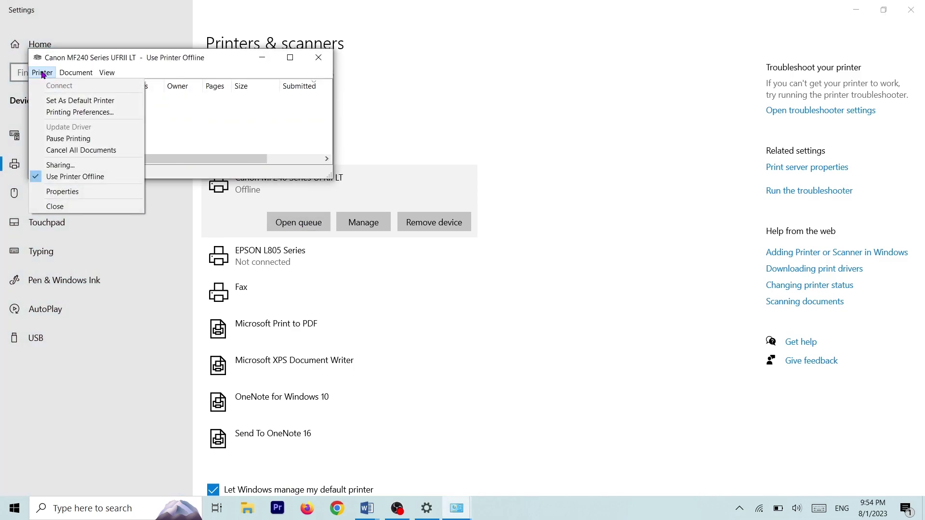
{"action": "left_click", "coordinate": [87, 105]}
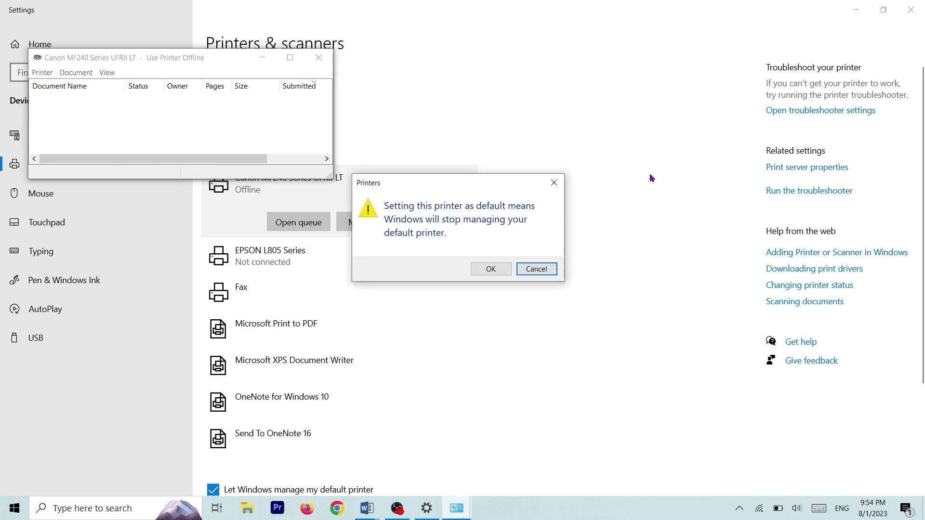
{"action": "left_click", "coordinate": [488, 270]}
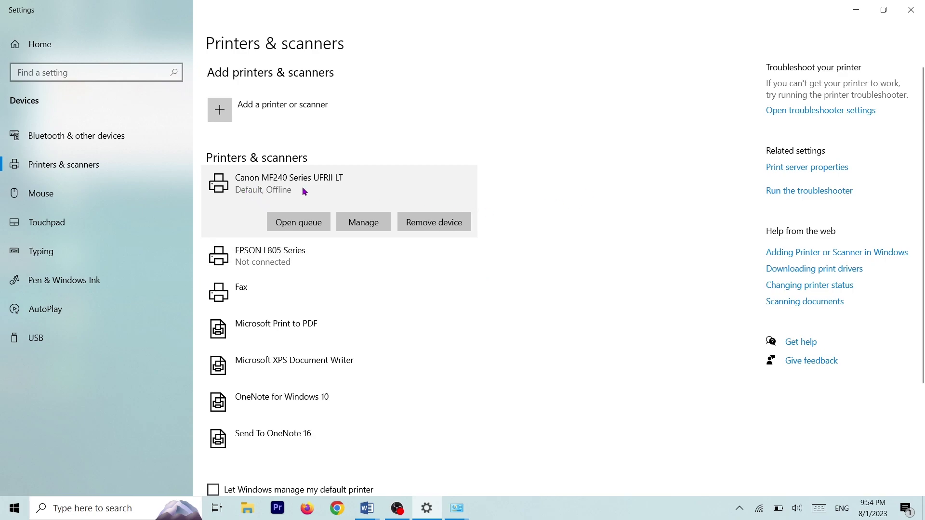
Close the Settings and print queue windows and paste the default printer screenshot under Q. 7 in Windows.docx.
{"action": "left_click", "coordinate": [911, 9]}
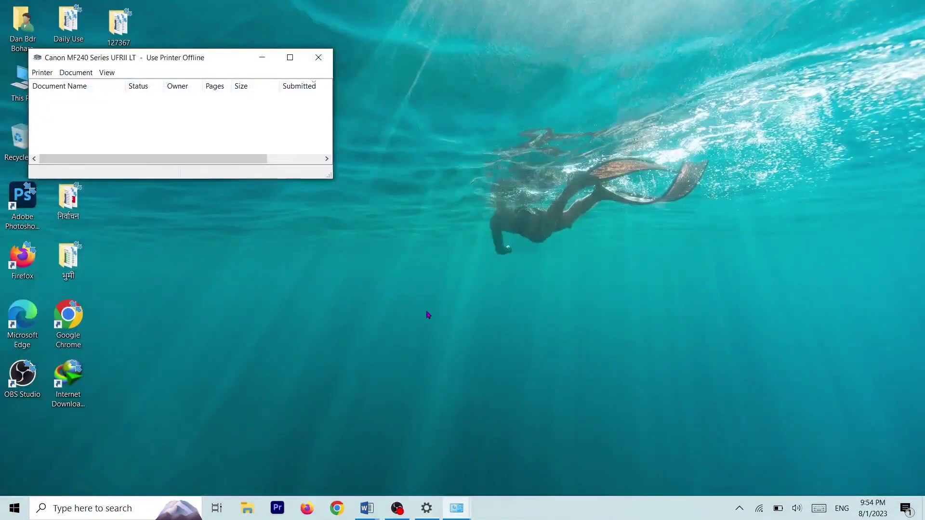
{"action": "left_click", "coordinate": [318, 57]}
{"action": "mouse_move", "coordinate": [367, 508]}
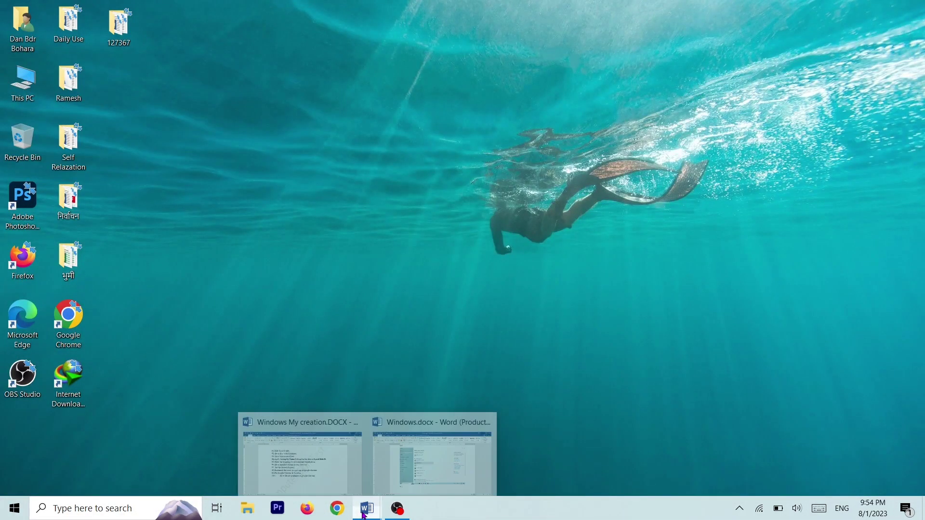
{"action": "left_click", "coordinate": [444, 455]}
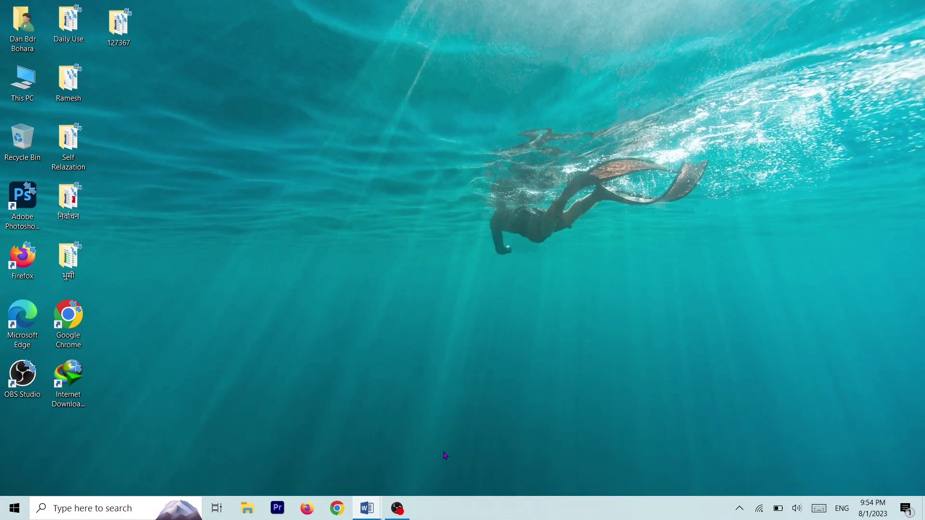
{"action": "scroll", "coordinate": [427, 296], "scroll_direction": "down", "scroll_amount": 5}
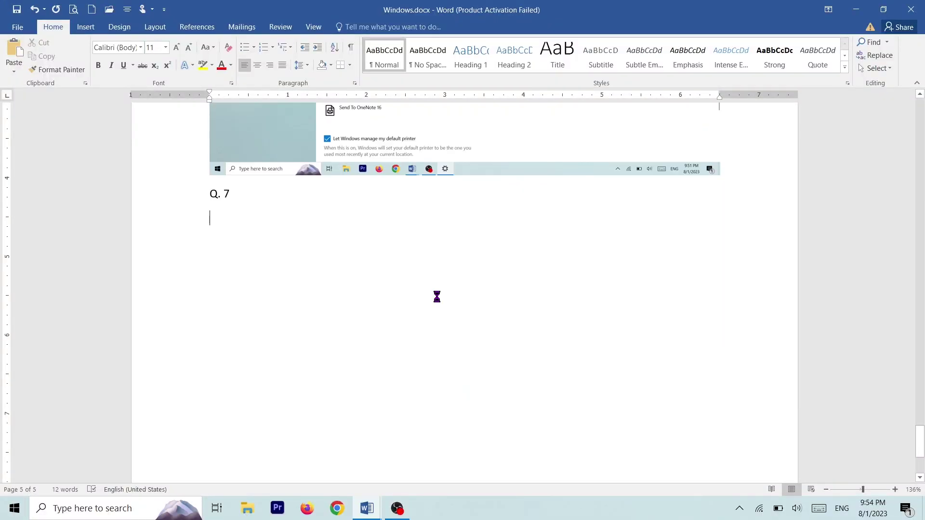
{"action": "key", "text": "ctrl+v"}
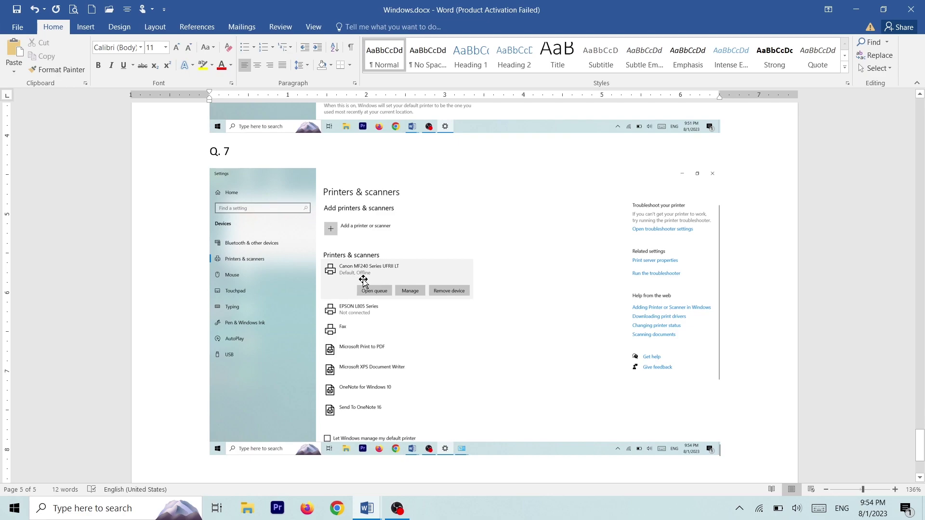
Add the label "Q. 8" on a new page 6 of Windows.docx and check question 98 in Windows My creation.DOCX.
{"action": "key", "text": "Return"}
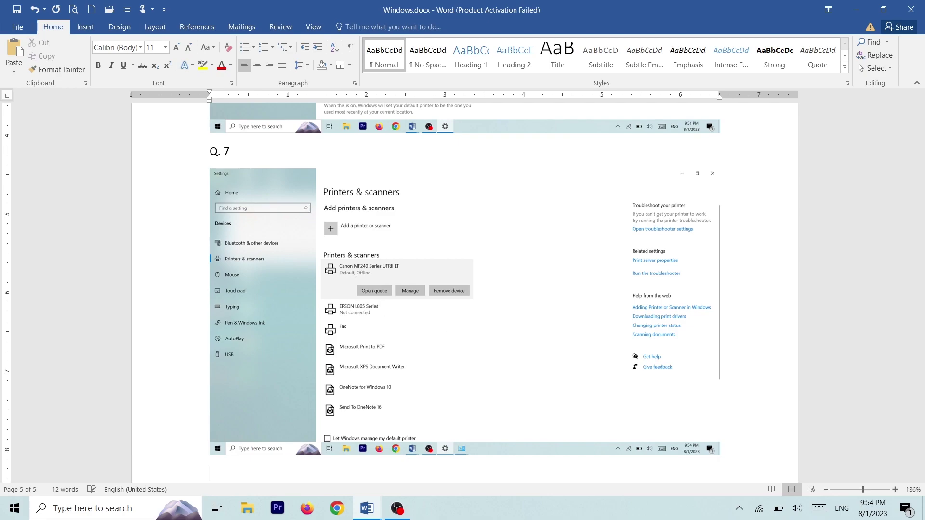
{"action": "scroll", "coordinate": [701, 395], "scroll_direction": "down", "scroll_amount": 5}
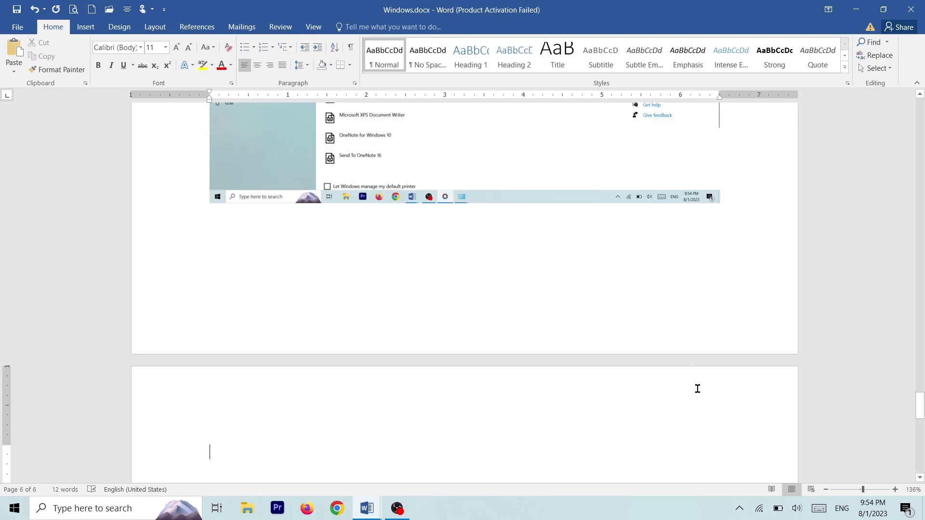
{"action": "key", "text": "alt+Tab"}
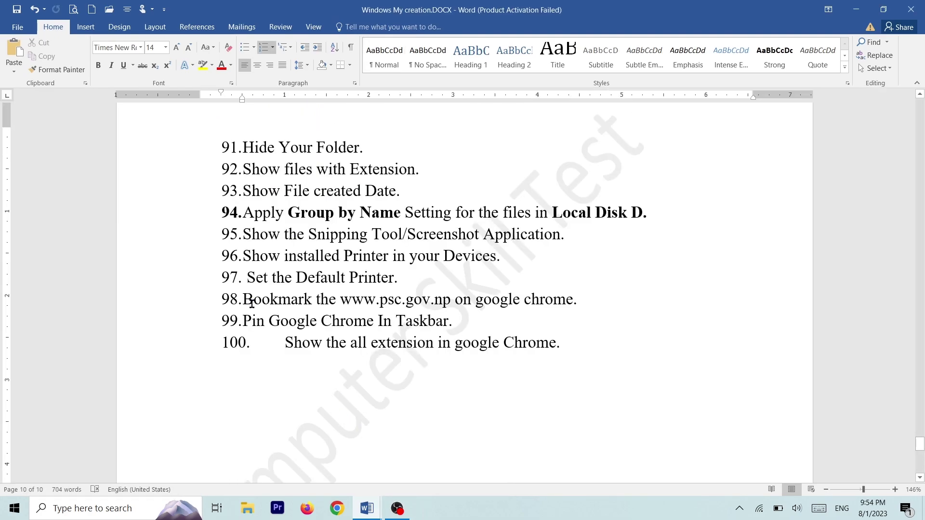
{"action": "left_click", "coordinate": [441, 285]}
{"action": "left_click", "coordinate": [849, 6]}
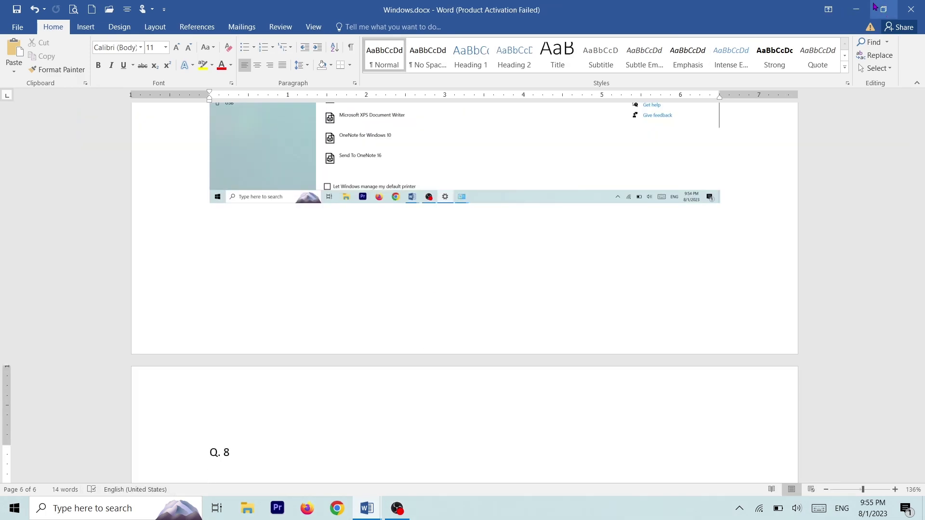
Minimize Windows.docx and open Google Chrome in a maximized window.
{"action": "left_click", "coordinate": [856, 6]}
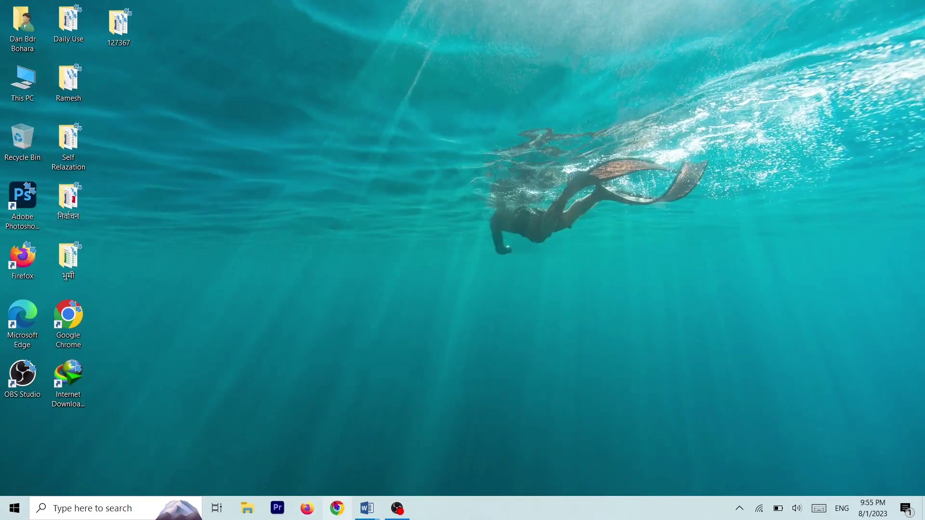
{"action": "double_click", "coordinate": [67, 314]}
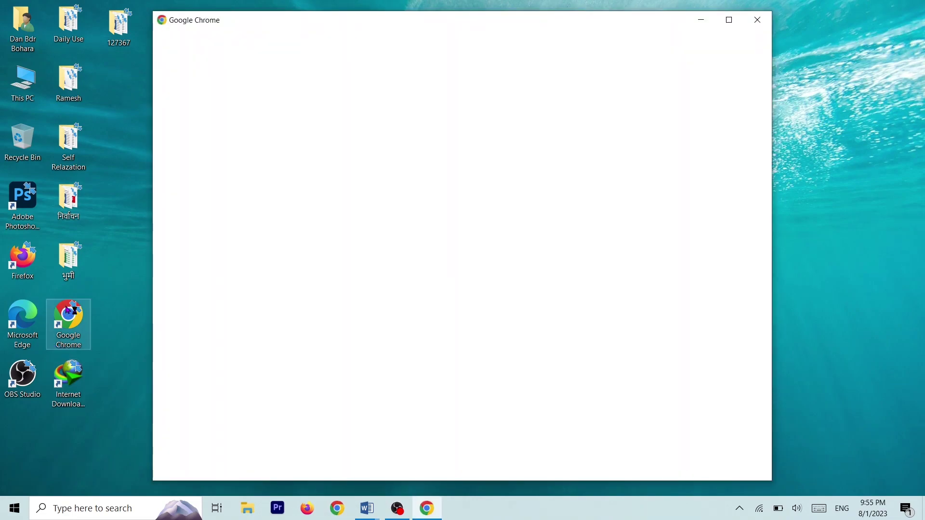
{"action": "left_click", "coordinate": [728, 20]}
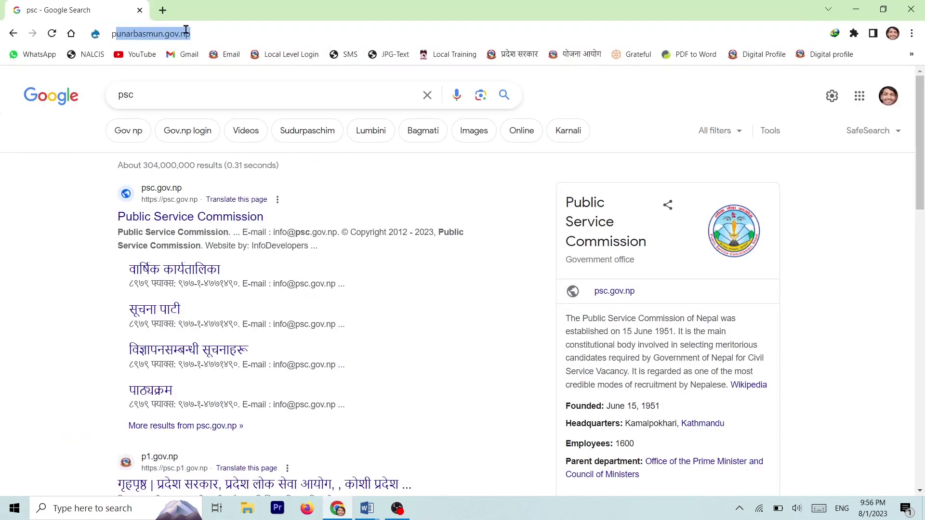
Search for psc, open the Public Service Commission website psc.gov.np and dismiss the file download dialog.
{"action": "type", "text": "psc"}
{"action": "key", "text": "BackSpace"}
{"action": "key", "text": "BackSpace"}
{"action": "key", "text": "BackSpace"}
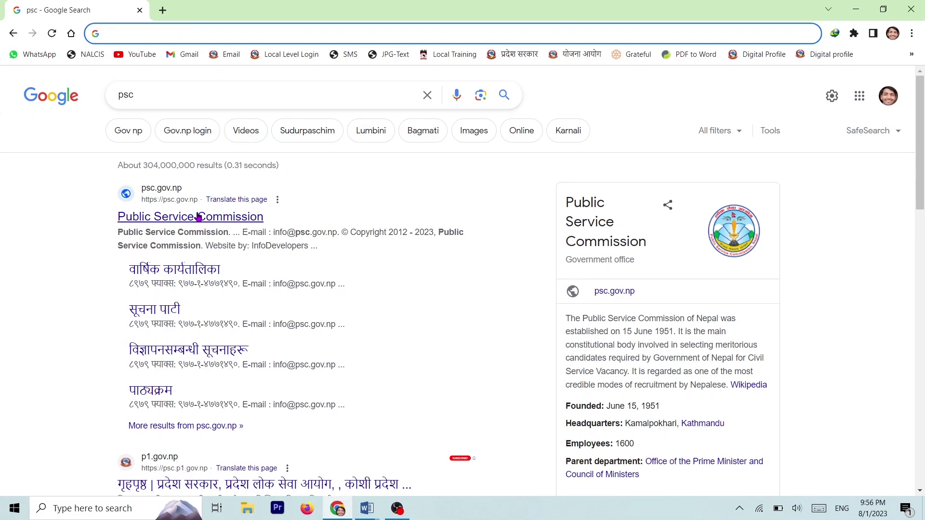
{"action": "left_click", "coordinate": [176, 227]}
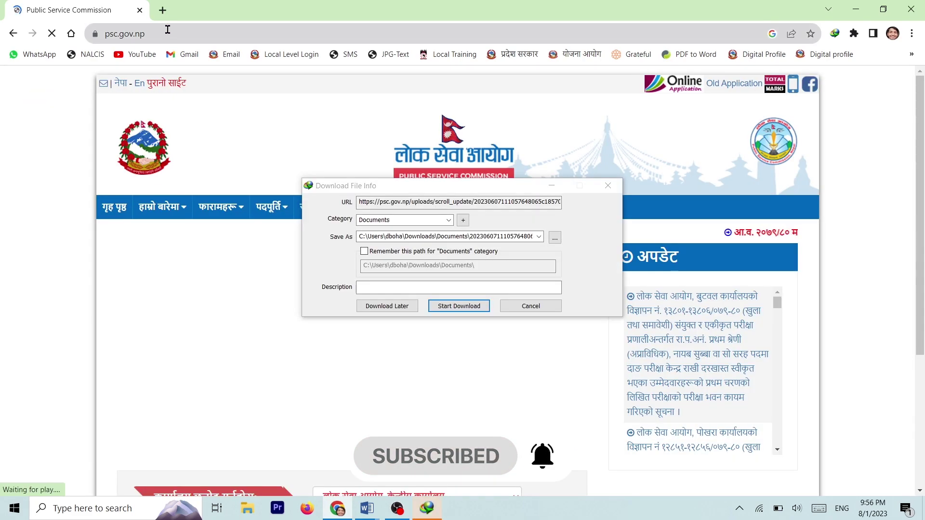
{"action": "key", "text": "Escape"}
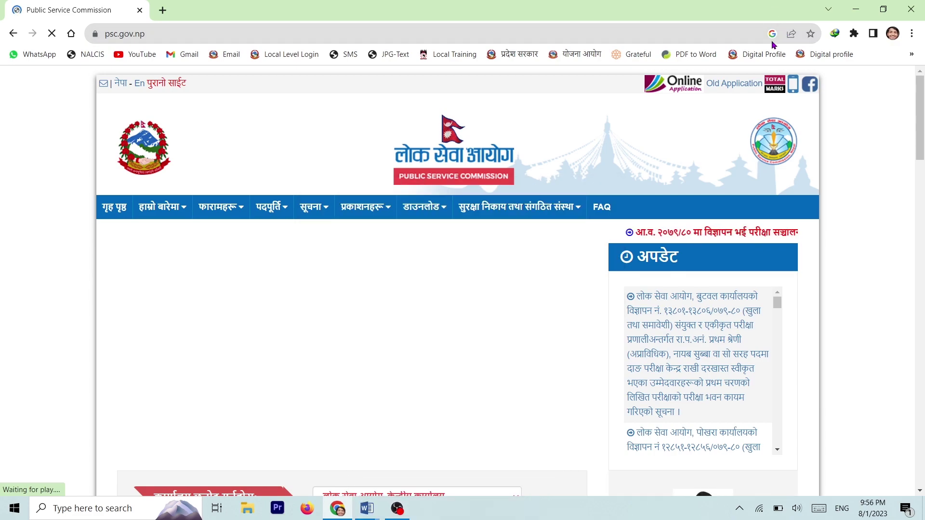
Bookmark the Public Service Commission page under its own name in the Bookmarks bar folder.
{"action": "left_click", "coordinate": [811, 33]}
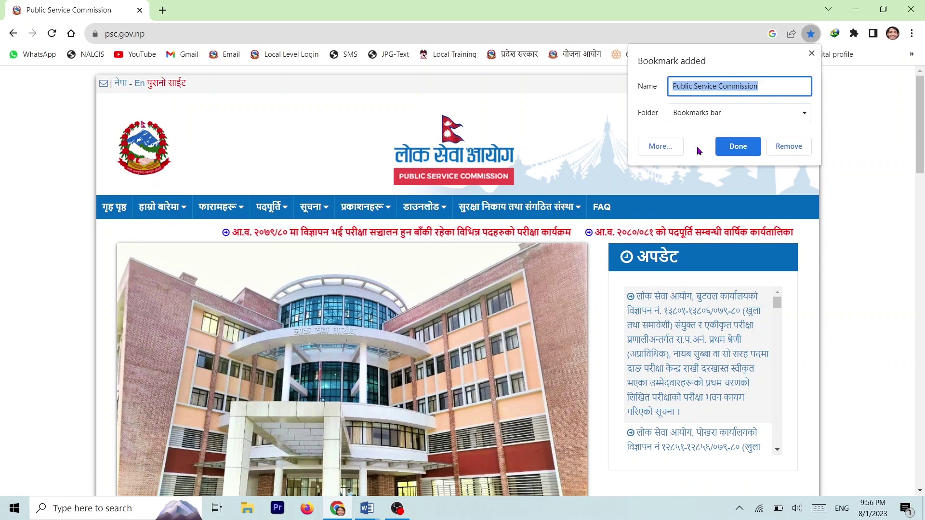
{"action": "left_click", "coordinate": [738, 145]}
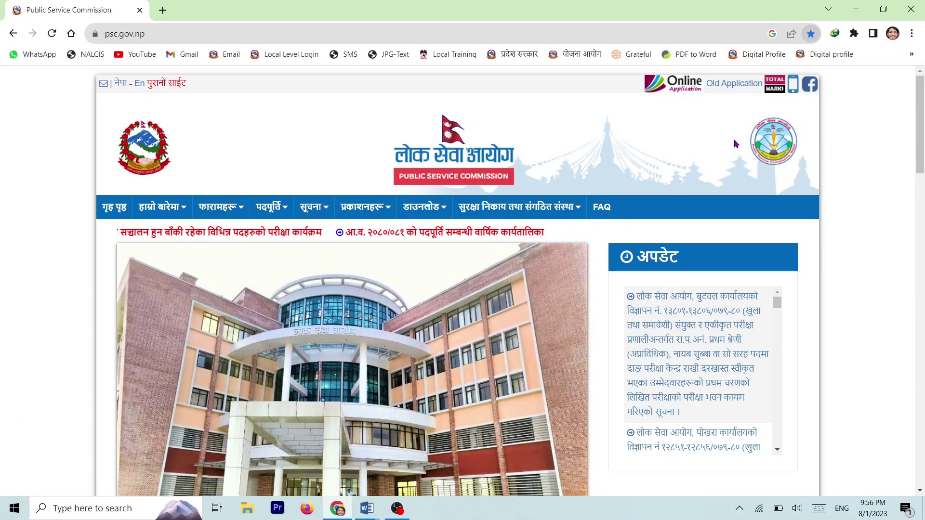
Hide and show the bookmarks bar, and look through the list of bookmarks that do not fit on it.
{"action": "left_click", "coordinate": [150, 29]}
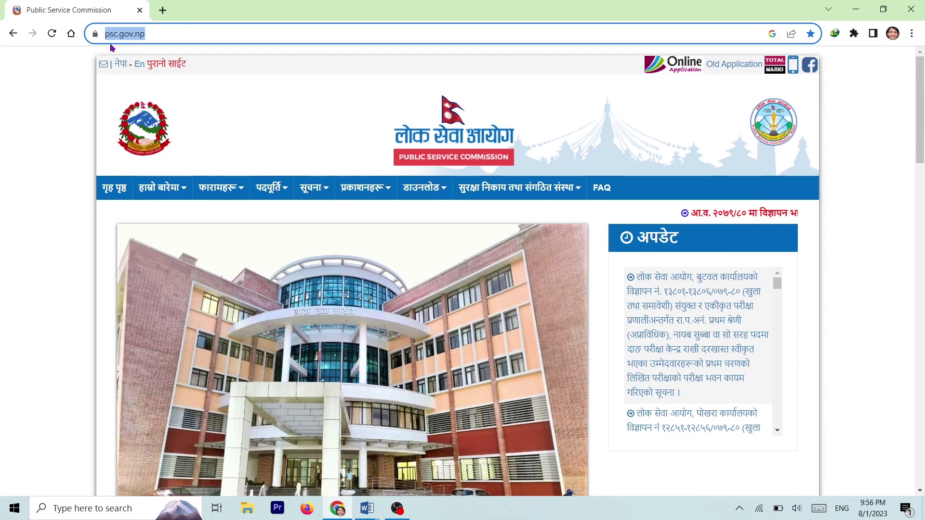
{"action": "key", "text": "ctrl+shift+b"}
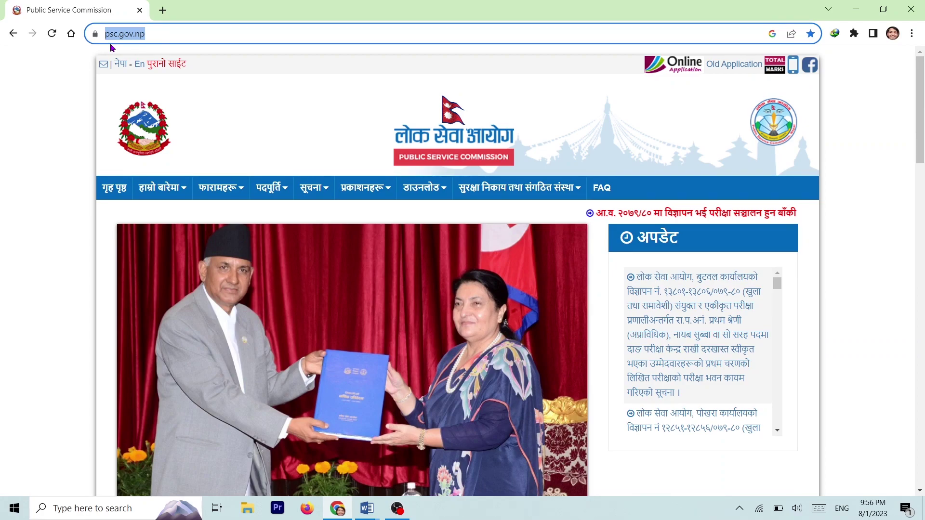
{"action": "key", "text": "ctrl+shift+b"}
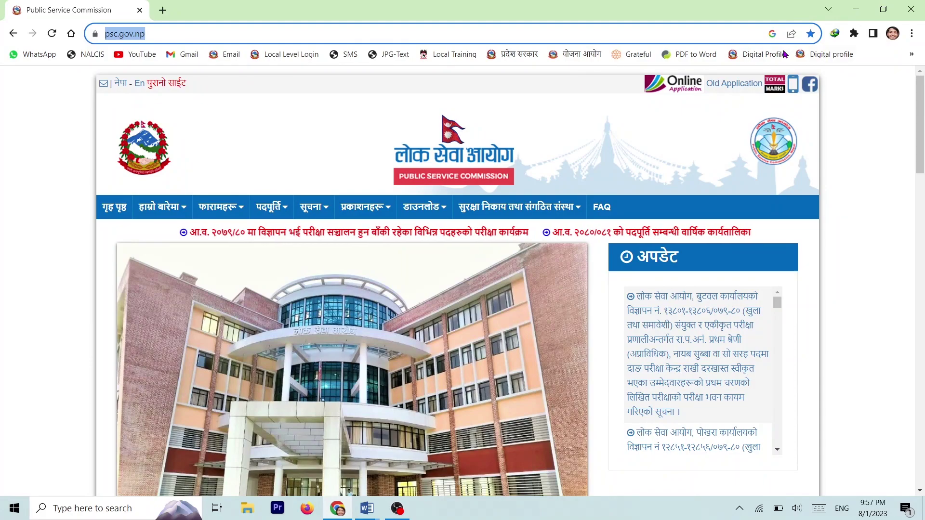
{"action": "left_click", "coordinate": [911, 55]}
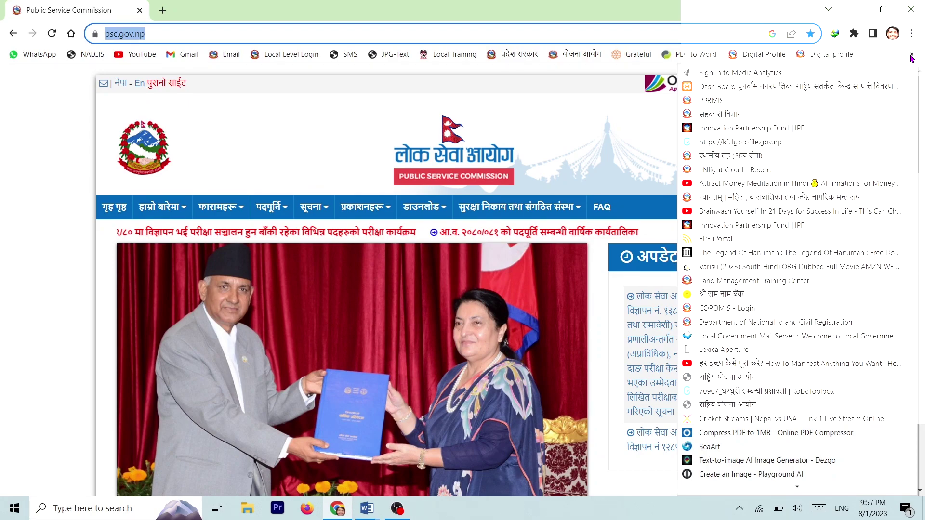
{"action": "left_click", "coordinate": [911, 57]}
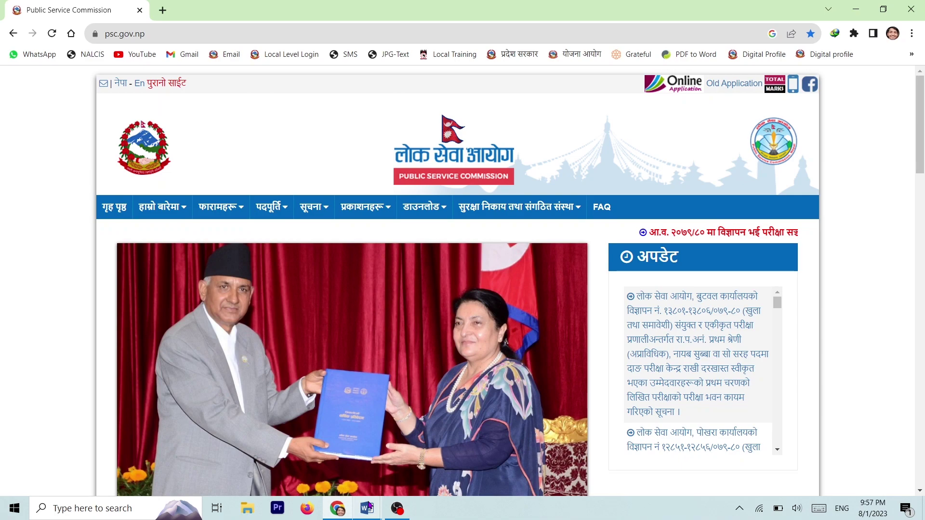
Leave Chrome for the desktop and pin Google Chrome to the taskbar from its desktop shortcut.
{"action": "left_click", "coordinate": [344, 506]}
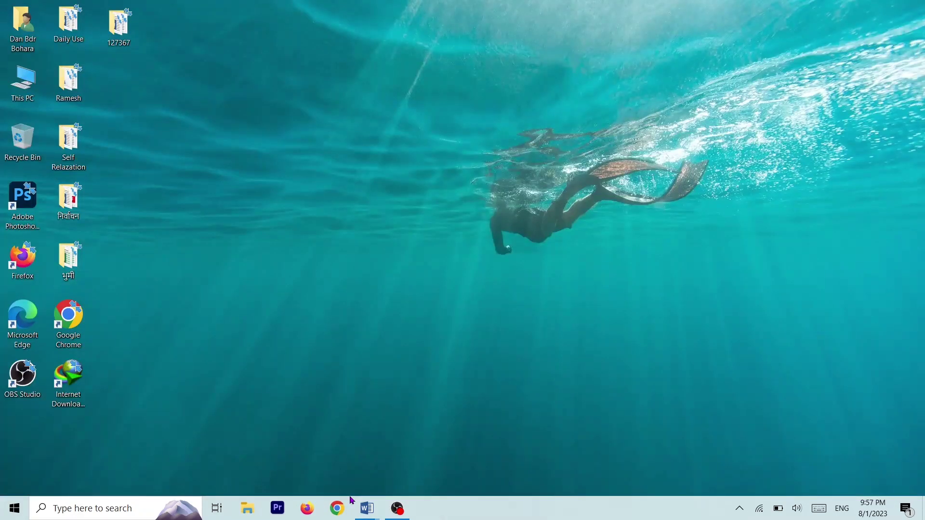
{"action": "left_click", "coordinate": [366, 507]}
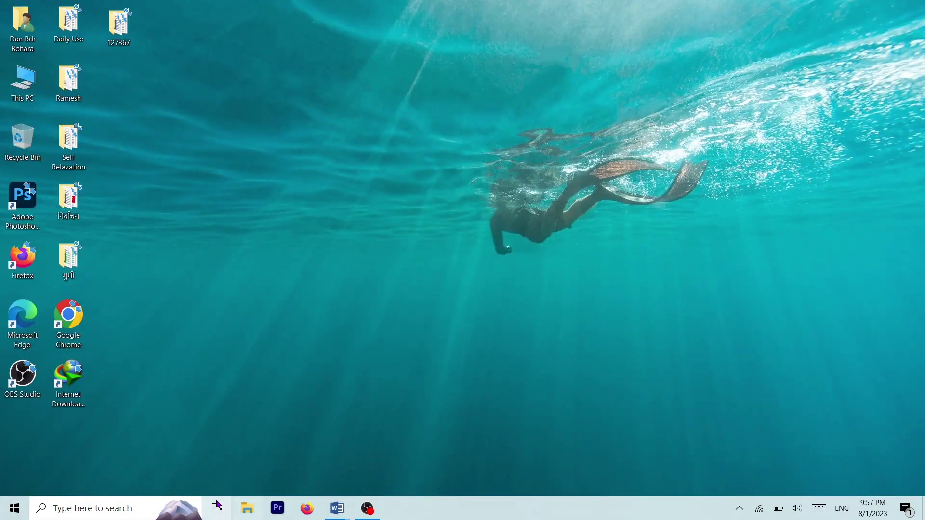
{"action": "left_click_drag", "start_coordinate": [76, 320], "coordinate": [136, 354]}
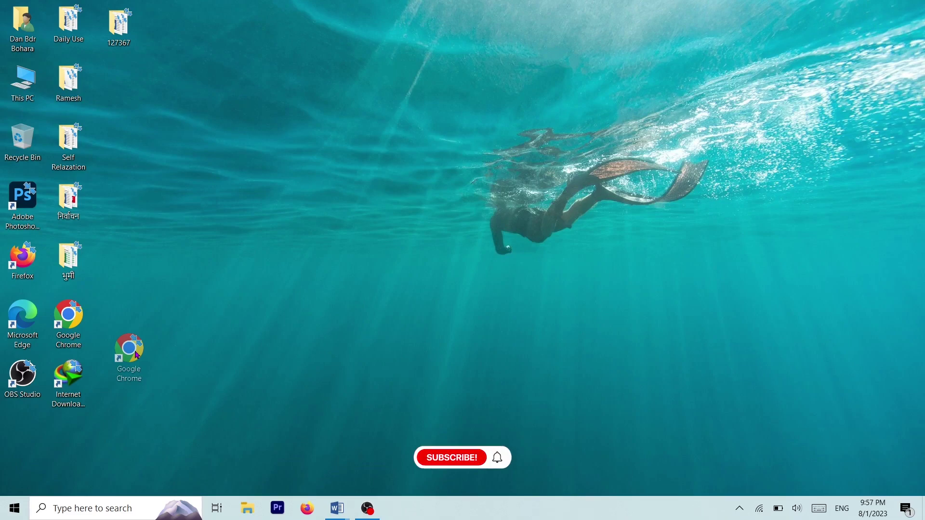
{"action": "left_click_drag", "start_coordinate": [136, 355], "coordinate": [291, 510]}
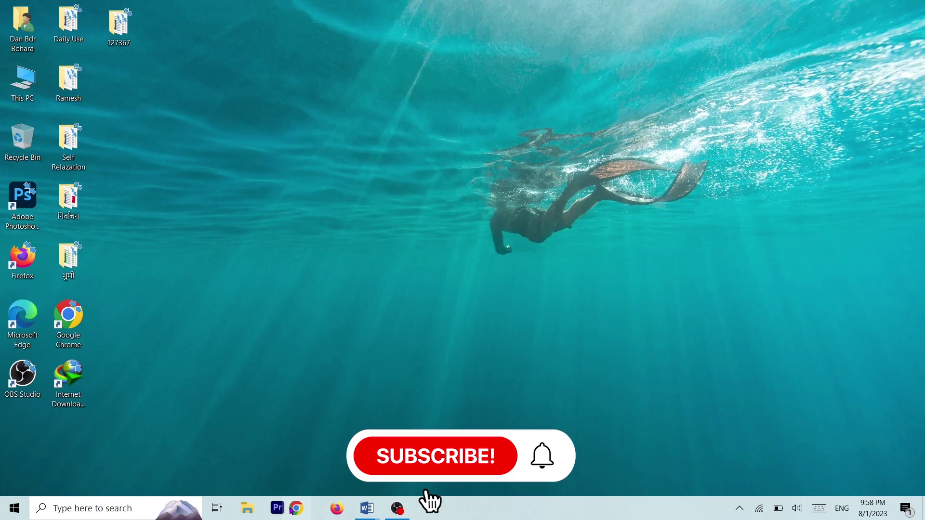
Check the taskbar pinning options of the Google Chrome desktop shortcut and of the running Word program.
{"action": "left_click", "coordinate": [77, 319]}
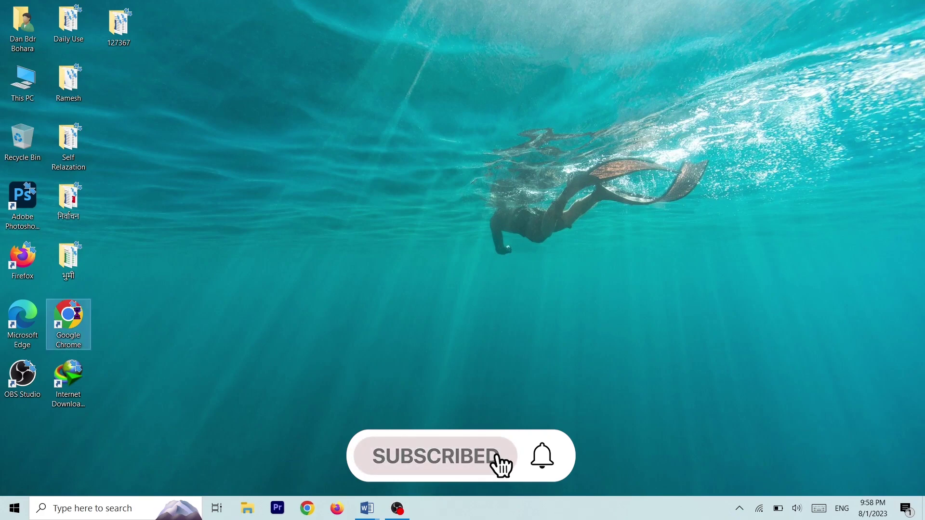
{"action": "right_click", "coordinate": [78, 318]}
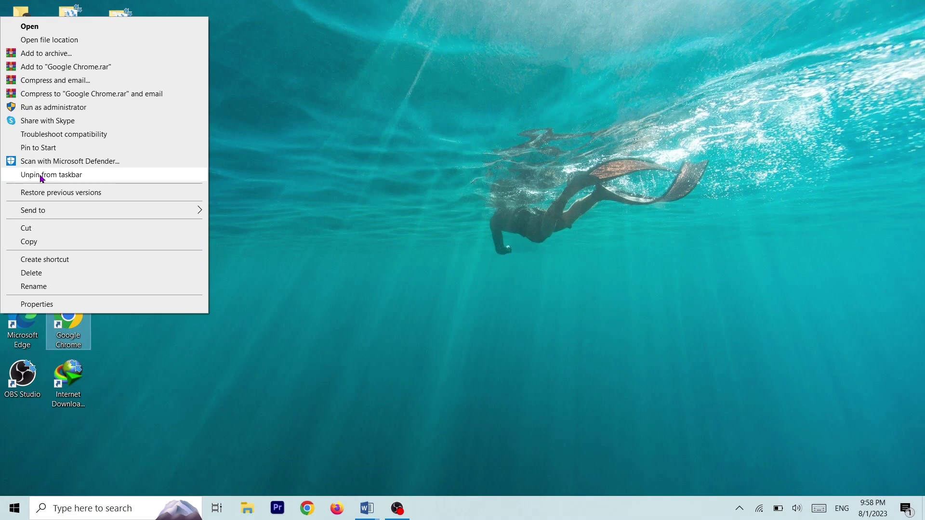
{"action": "right_click", "coordinate": [366, 508]}
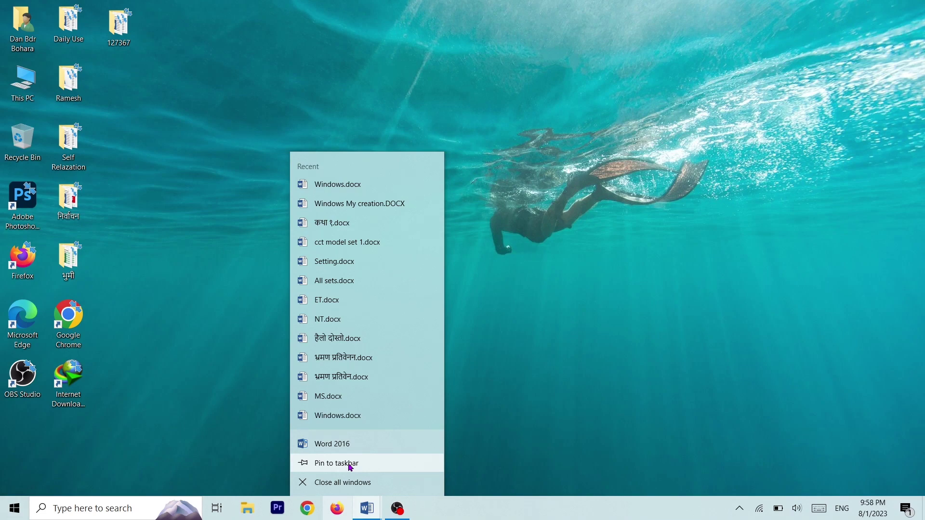
{"action": "left_click", "coordinate": [349, 464]}
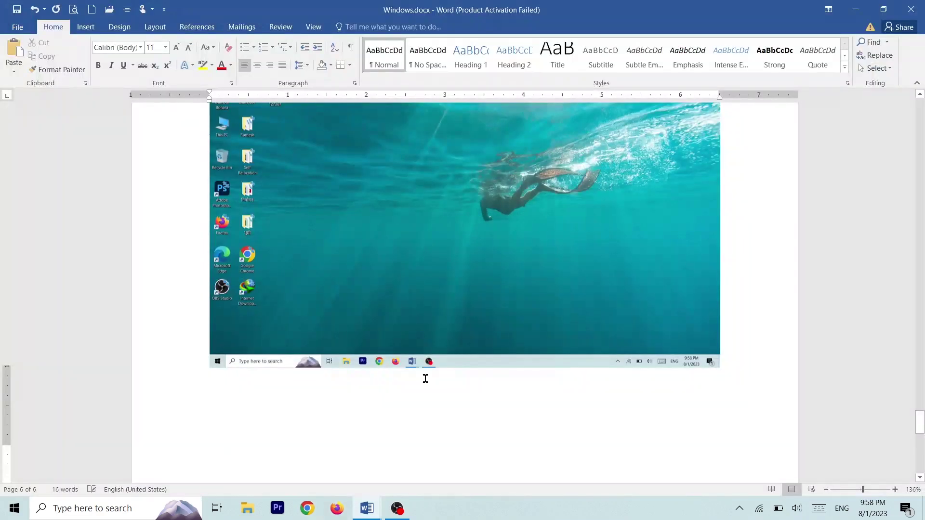
Add the label "Q. 10" on a new page 7 of Windows.docx and minimize the document.
{"action": "key", "text": "ctrl+Return"}
{"action": "type", "text": "Q. 10"}
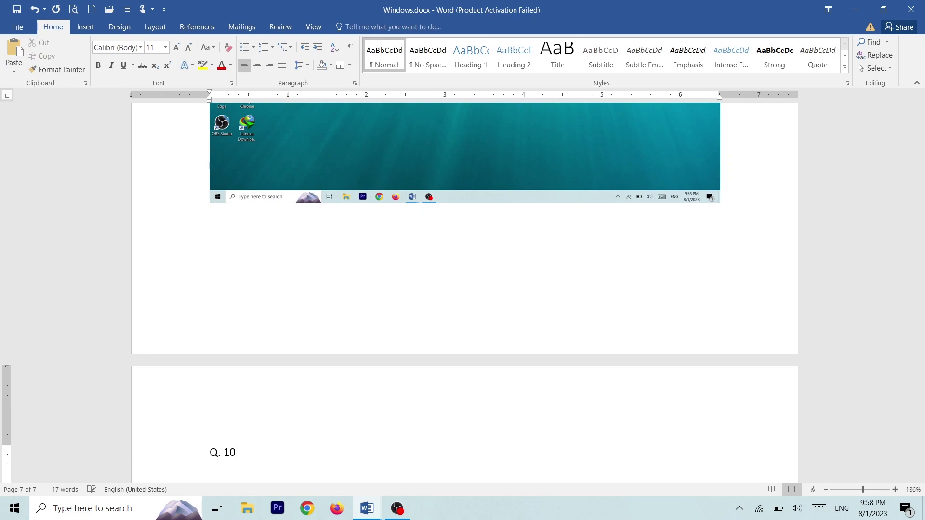
{"action": "left_click", "coordinate": [371, 501]}
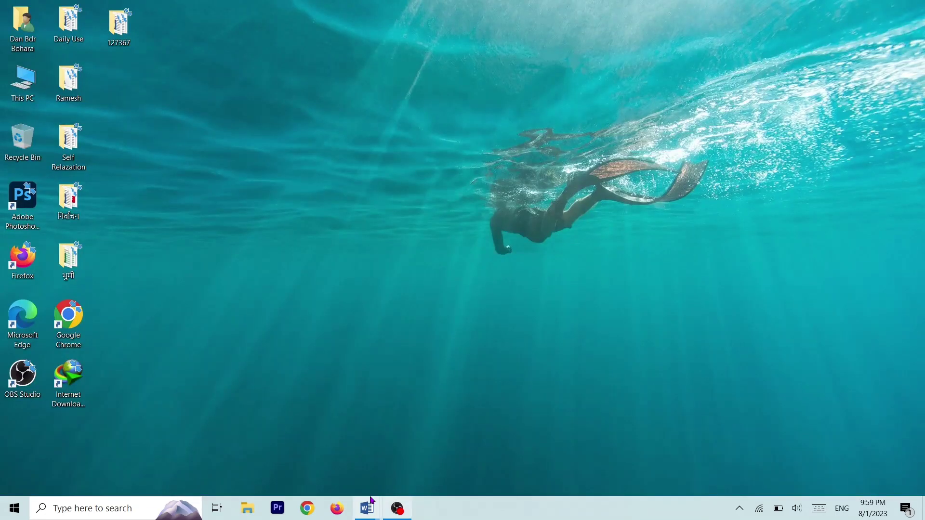
Switch to Google Chrome, check the quick extensions list, and open the Extensions management page showing all installed extensions.
{"action": "left_click", "coordinate": [313, 508]}
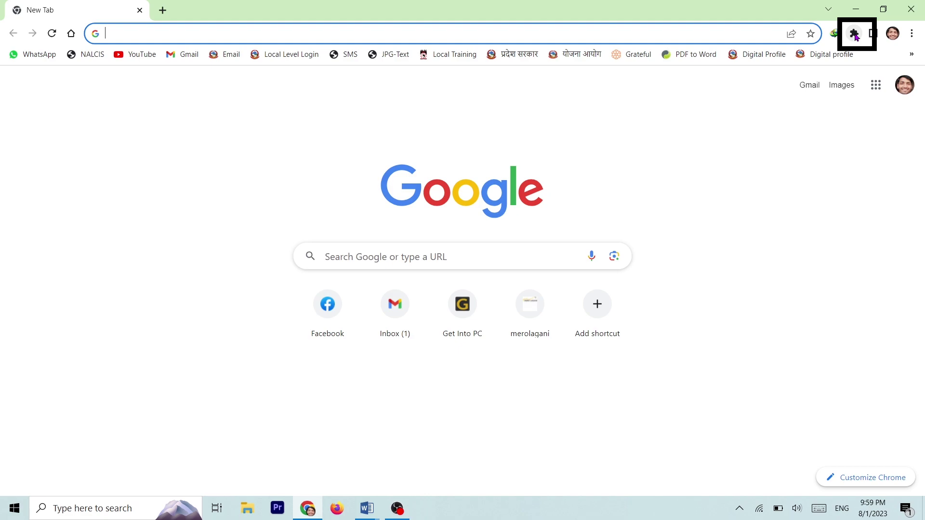
{"action": "left_click", "coordinate": [854, 33]}
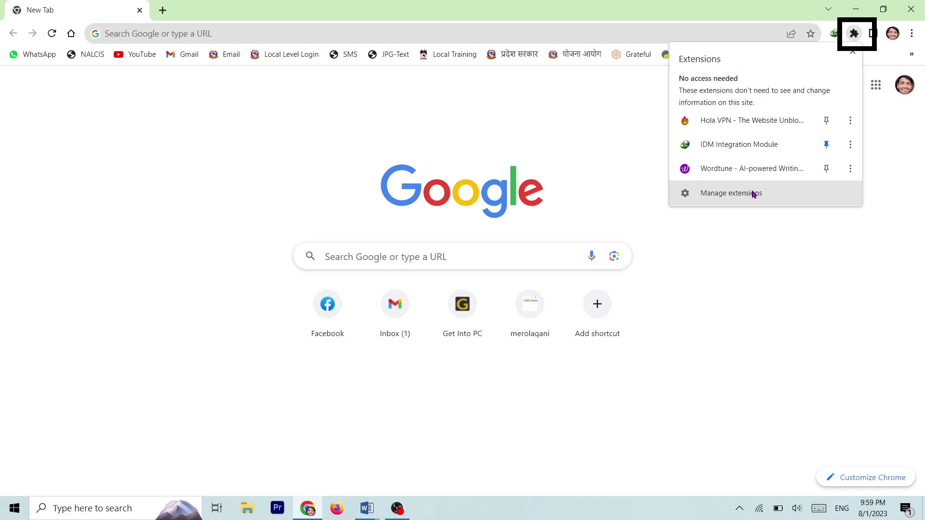
{"action": "left_click", "coordinate": [877, 52]}
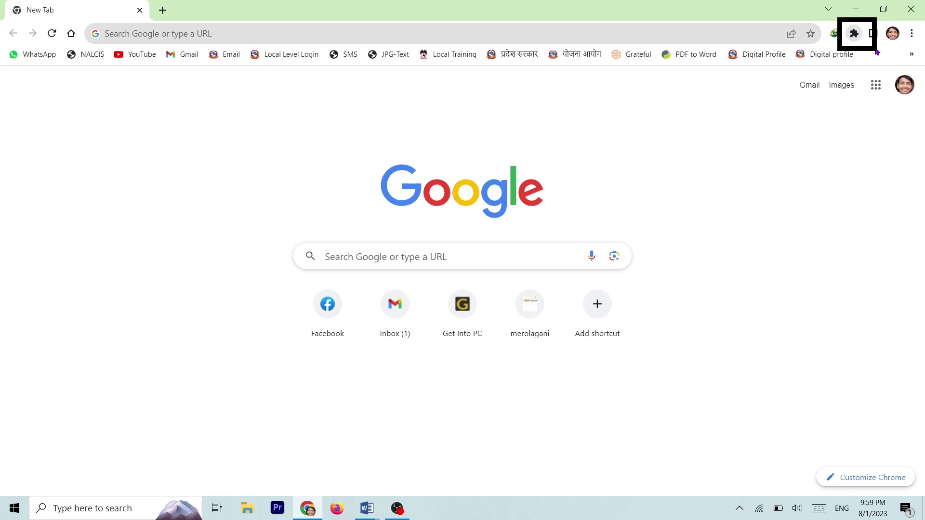
{"action": "left_click", "coordinate": [914, 35]}
{"action": "mouse_move", "coordinate": [795, 155]}
{"action": "left_click", "coordinate": [694, 155]}
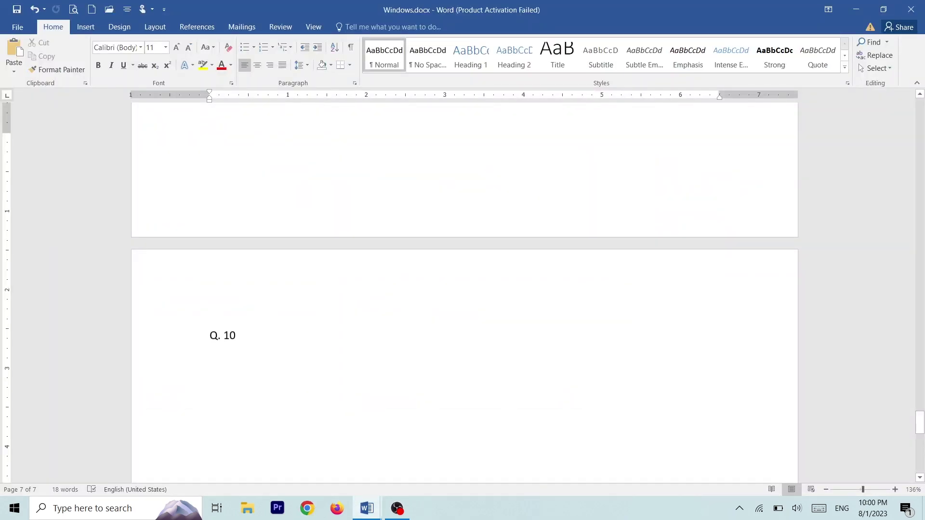
Paste the Chrome extensions screenshot under Q. 10 in Windows.docx and bring up the question list in Windows My creation.DOCX.
{"action": "scroll", "coordinate": [281, 419], "scroll_direction": "down", "scroll_amount": 3}
{"action": "key", "text": "ctrl+v"}
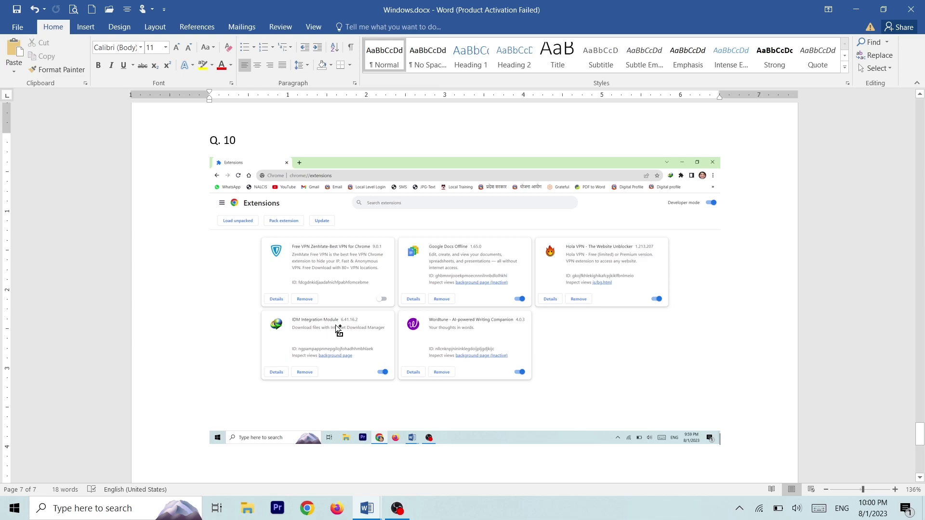
{"action": "left_click", "coordinate": [366, 508]}
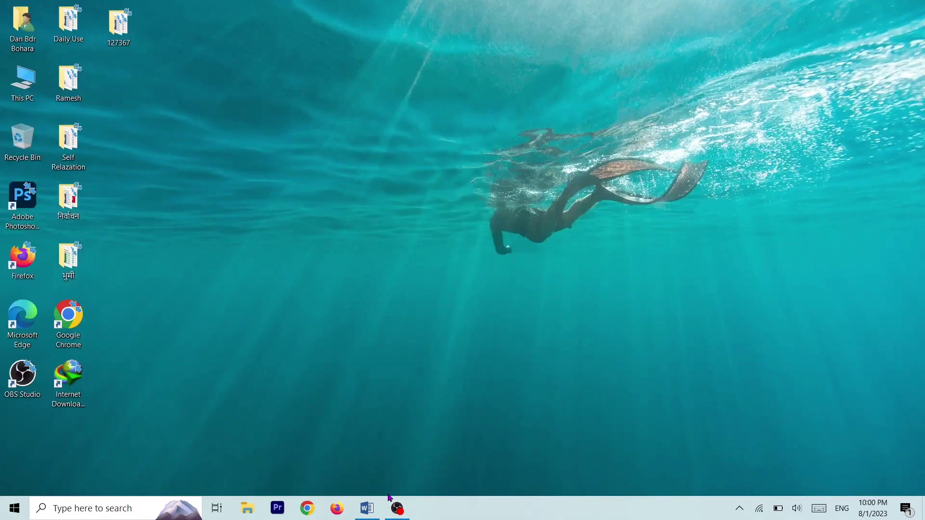
{"action": "left_click", "coordinate": [363, 509]}
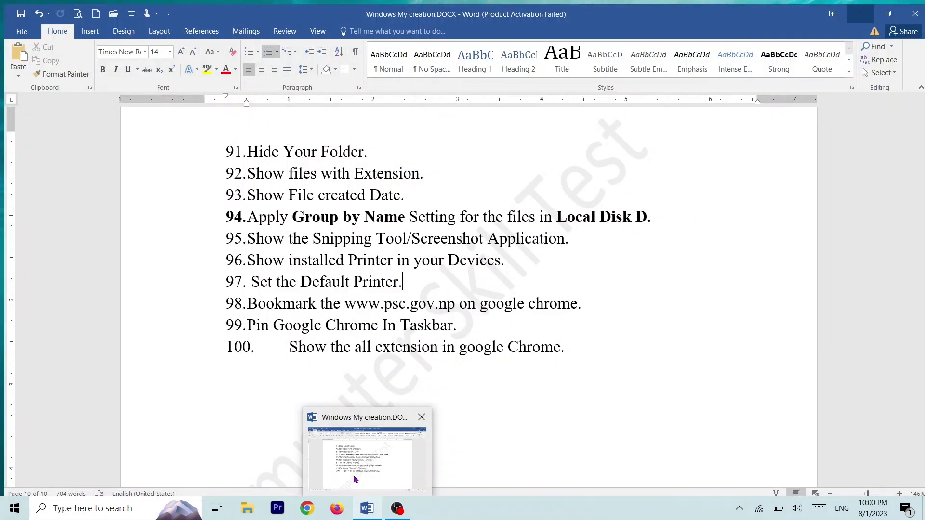